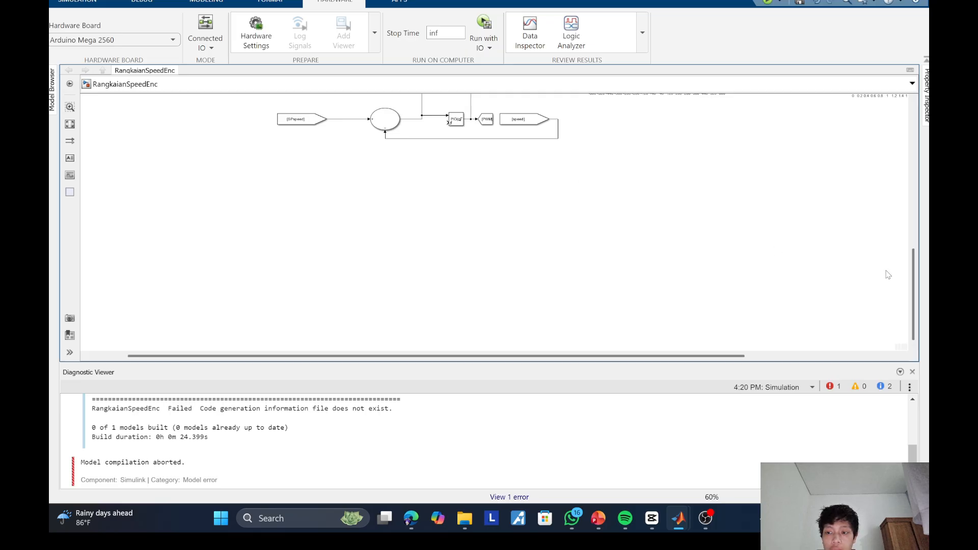
Step: Examine the RangkaianSpeedEnc model, from the PWM output section through the encoder and speed filter to the PID loop, scopes and sliders
{"action": "left_click_drag", "start_coordinate": [913, 285], "coordinate": [914, 133]}
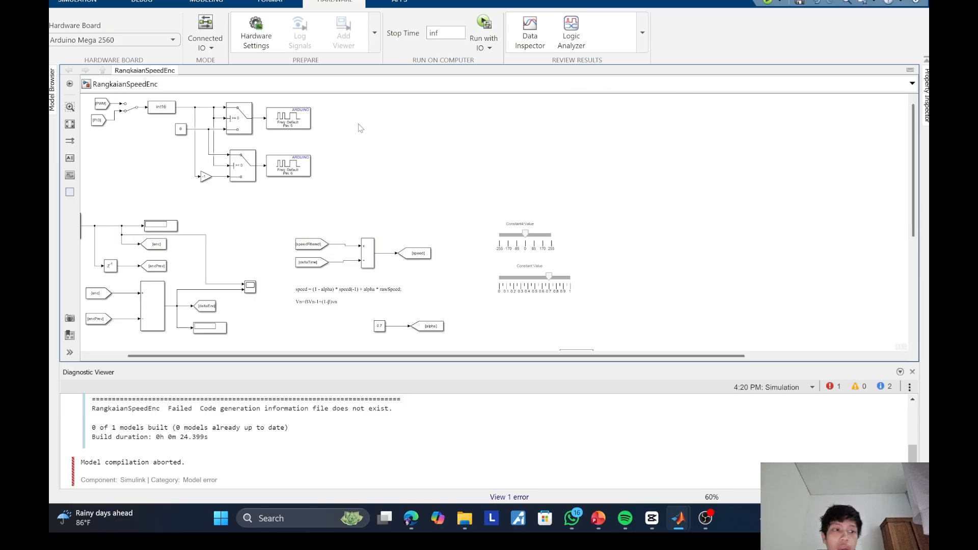
{"action": "left_click", "coordinate": [106, 105]}
{"action": "left_click", "coordinate": [160, 135]}
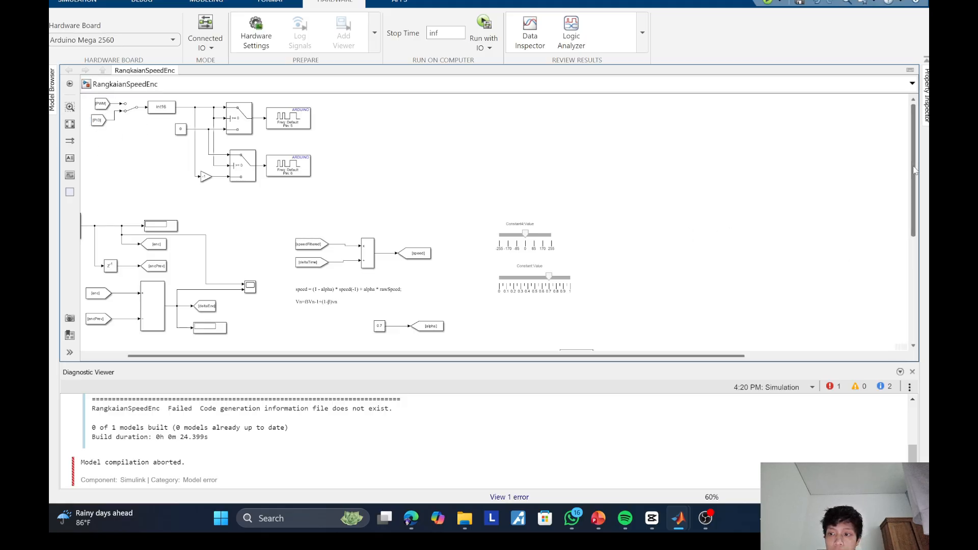
{"action": "left_click_drag", "start_coordinate": [914, 170], "coordinate": [916, 319]}
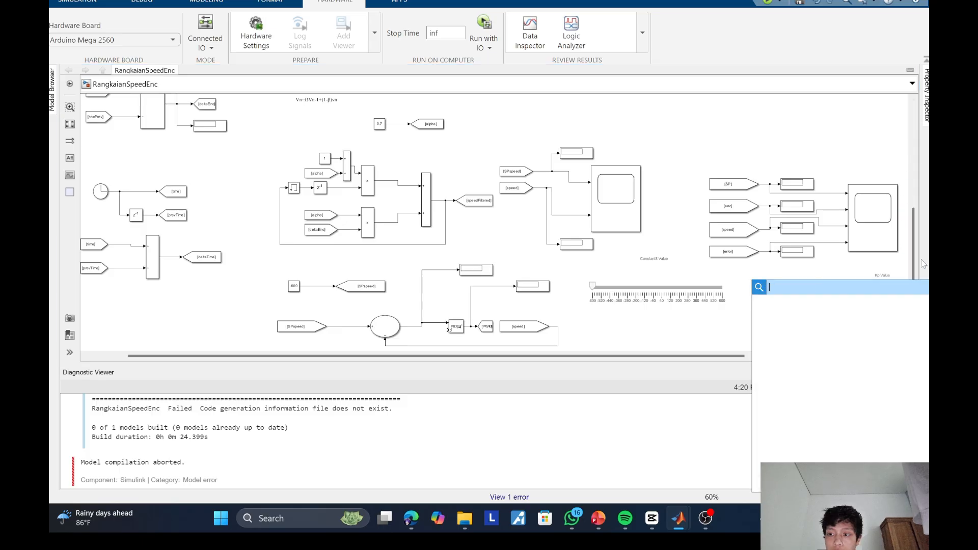
{"action": "left_click", "coordinate": [849, 181]}
{"action": "left_click", "coordinate": [649, 279]}
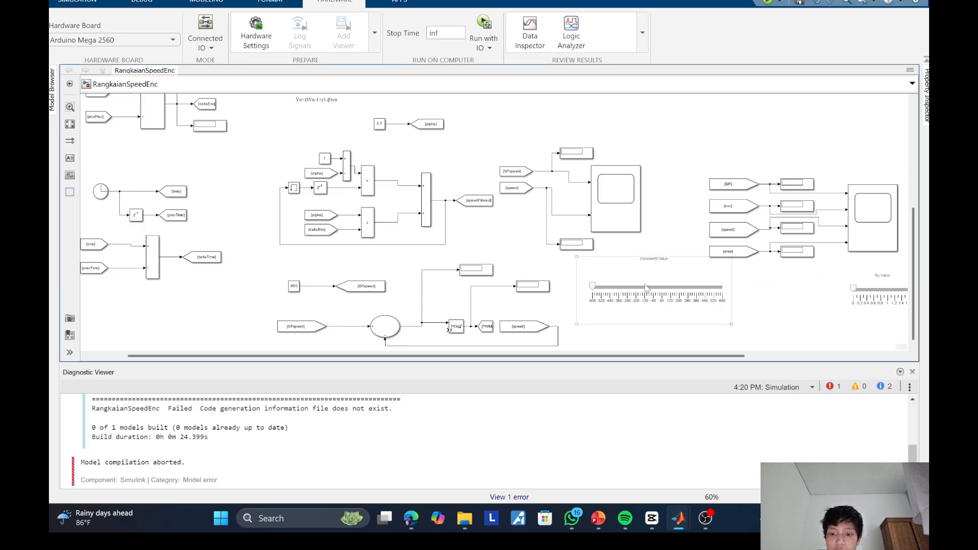
{"action": "scroll", "coordinate": [646, 287], "scroll_direction": "down", "scroll_amount": 5}
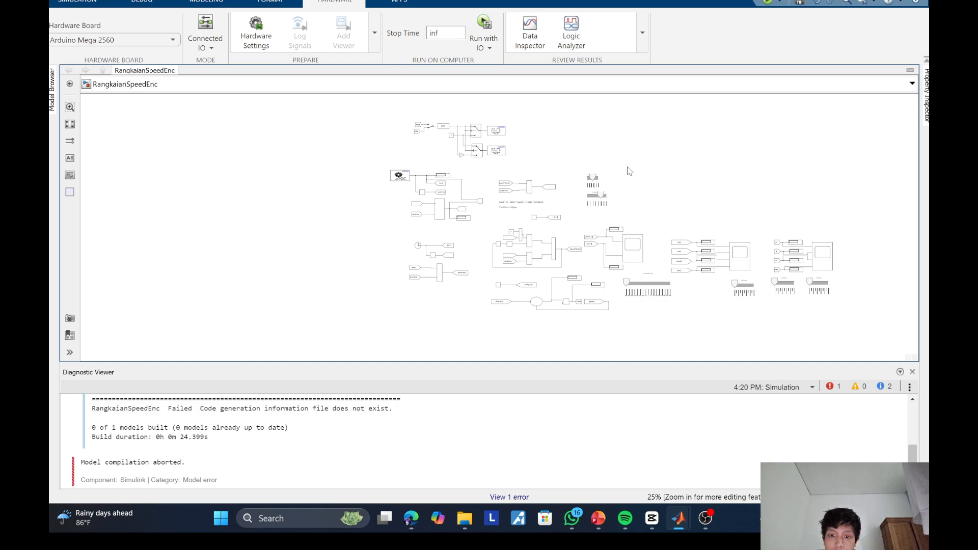
{"action": "double_click", "coordinate": [692, 195]}
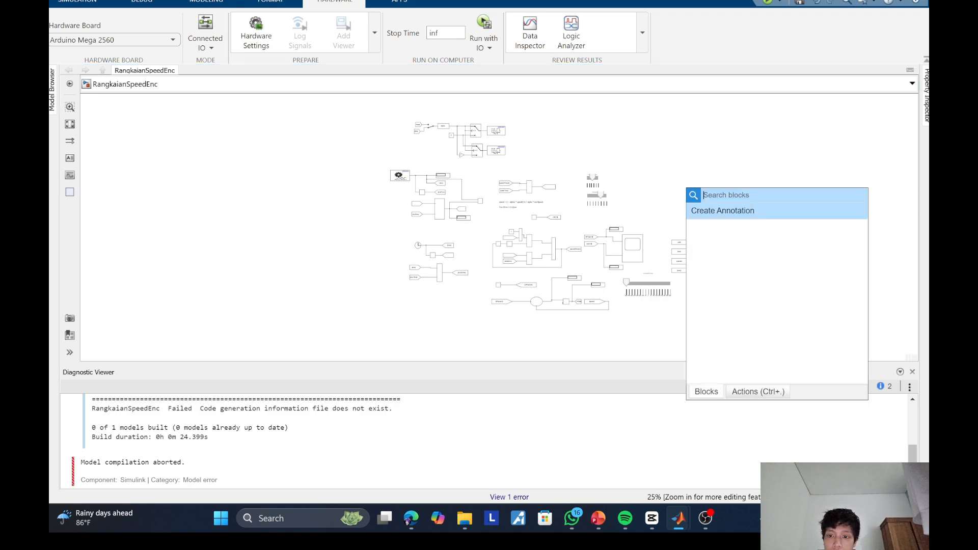
{"action": "left_click", "coordinate": [697, 154]}
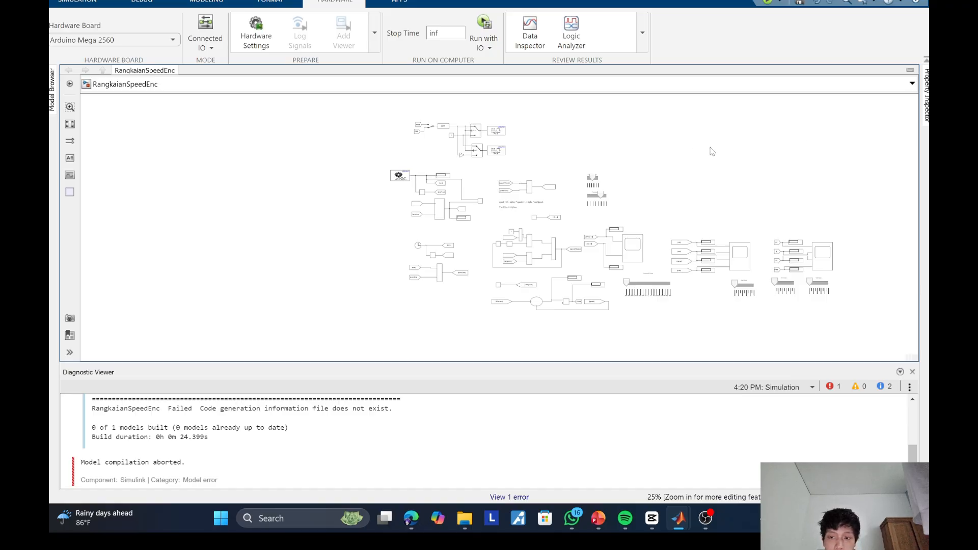
{"action": "key", "text": "ctrl+plus"}
{"action": "scroll", "coordinate": [712, 151], "scroll_direction": "up", "scroll_amount": 5}
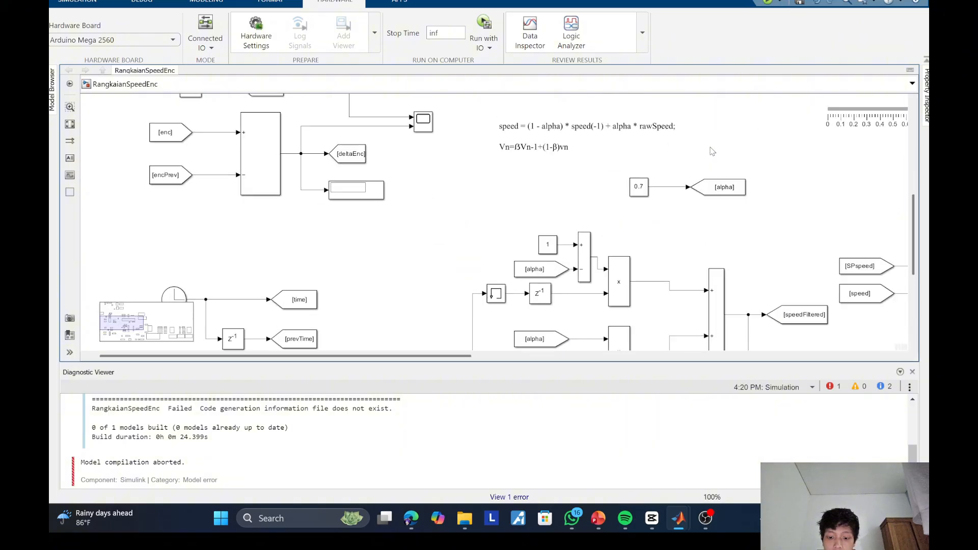
{"action": "scroll", "coordinate": [712, 151], "scroll_direction": "down", "scroll_amount": 4}
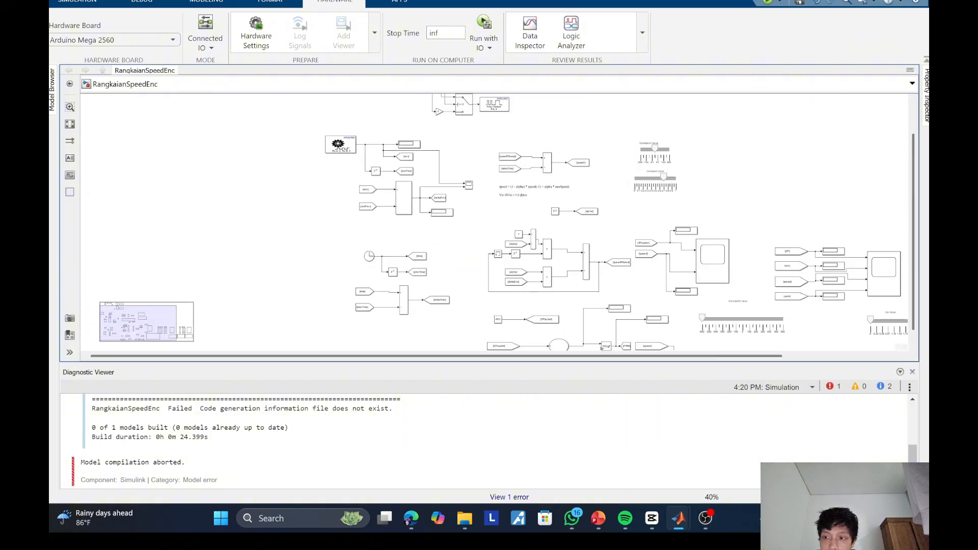
{"action": "left_click_drag", "start_coordinate": [914, 171], "coordinate": [914, 181]}
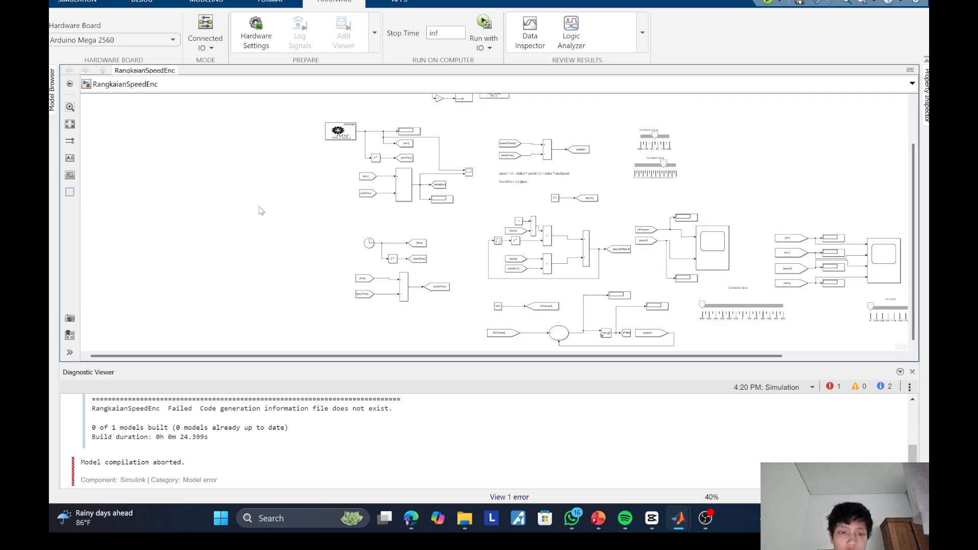
Step: Add a Goto block and a Display block in the empty canvas area beside the encoder section
{"action": "double_click", "coordinate": [238, 202]}
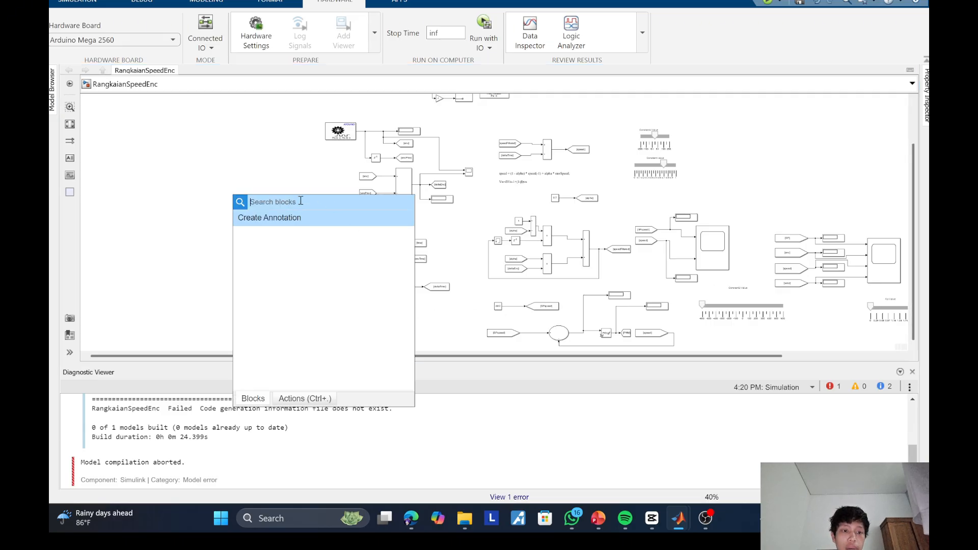
{"action": "type", "text": "G"}
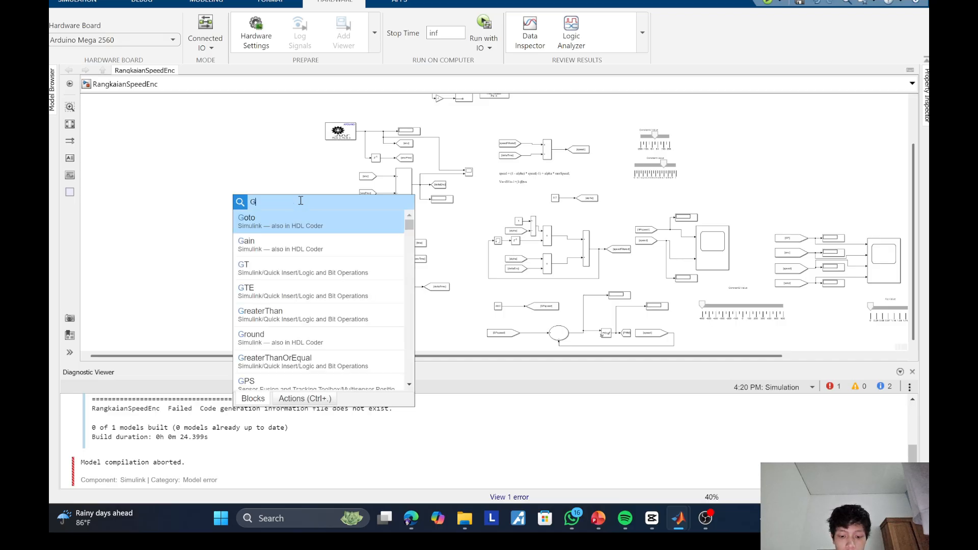
{"action": "type", "text": "OT"}
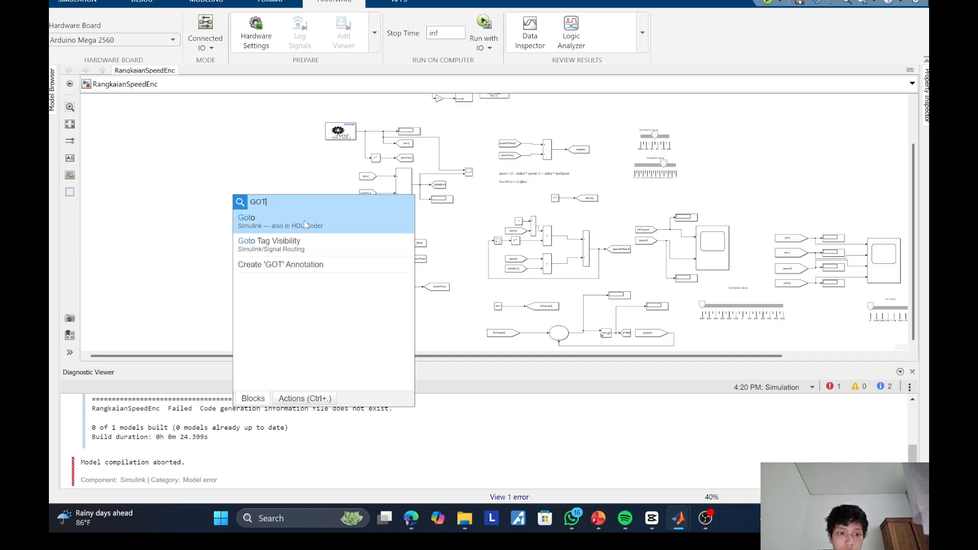
{"action": "left_click", "coordinate": [306, 225]}
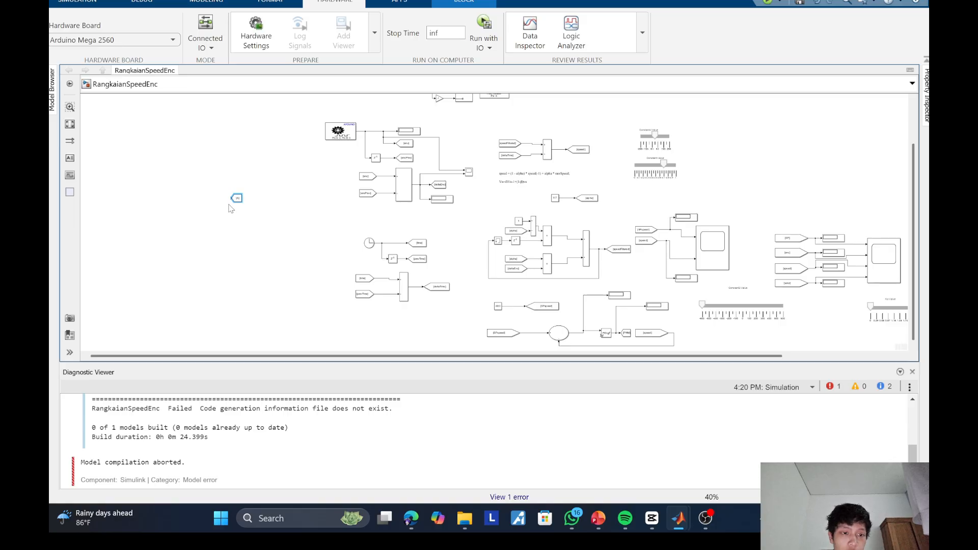
{"action": "double_click", "coordinate": [231, 219]}
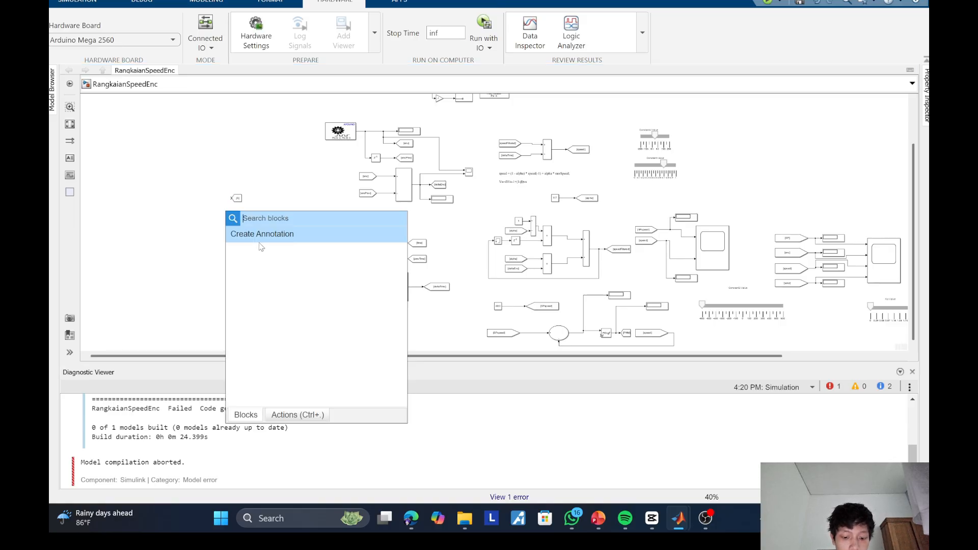
{"action": "type", "text": "Dis"}
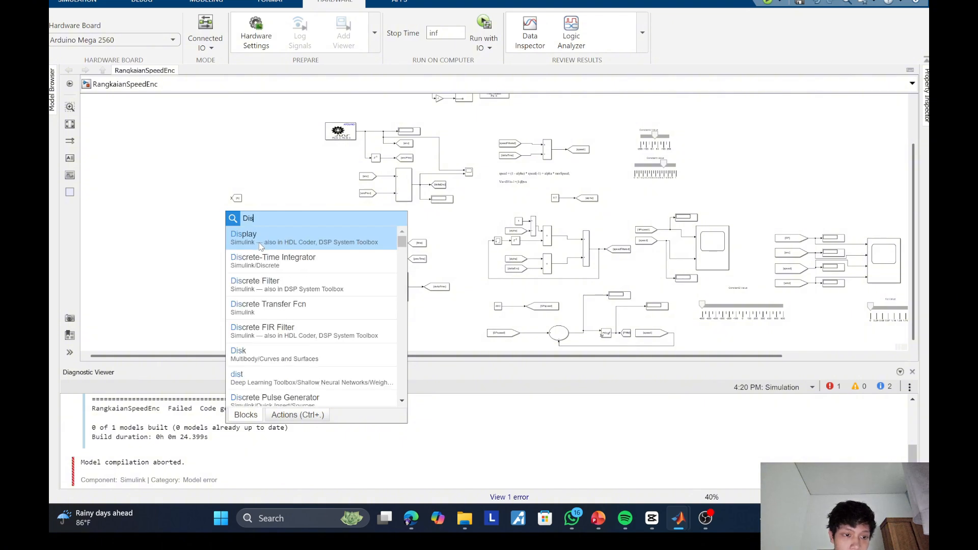
{"action": "left_click", "coordinate": [245, 236]}
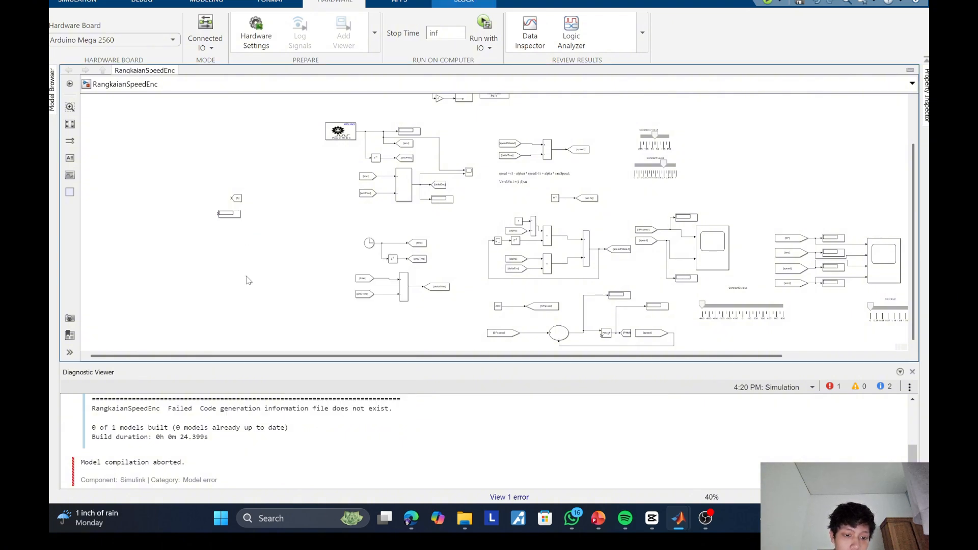
Step: Add a Closed-Loop PID Autotuner block and place it beside the new Goto and Display blocks
{"action": "double_click", "coordinate": [248, 280]}
{"action": "type", "text": "clos"}
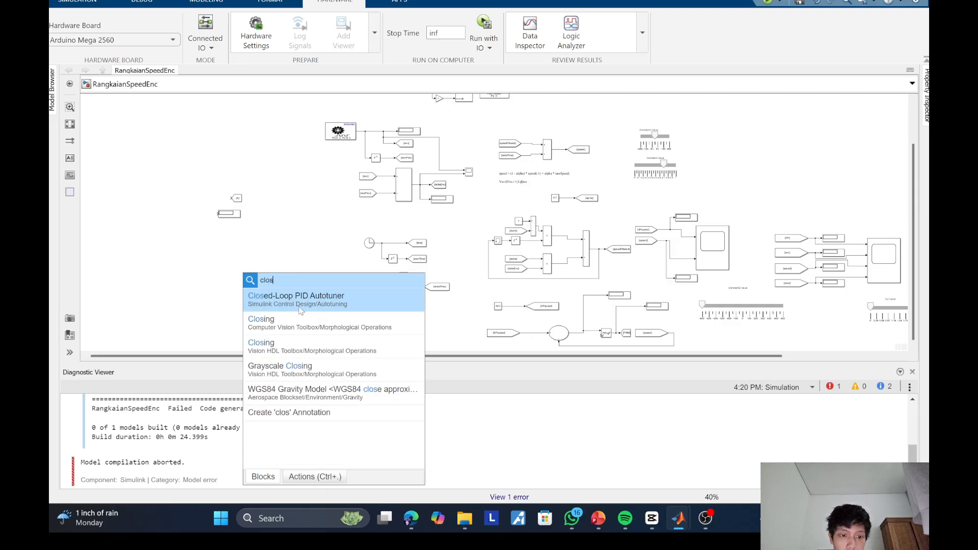
{"action": "left_click", "coordinate": [299, 310]}
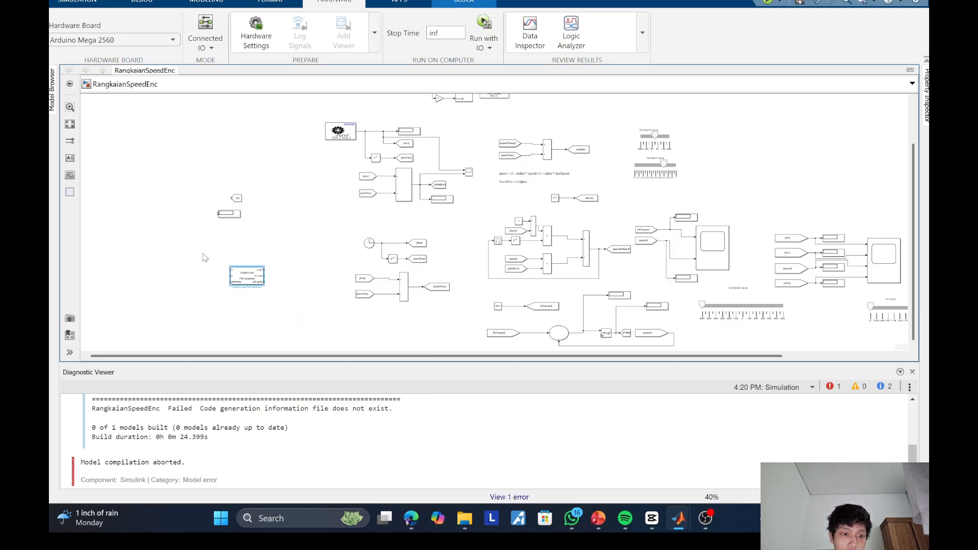
{"action": "left_click_drag", "start_coordinate": [248, 276], "coordinate": [166, 194]}
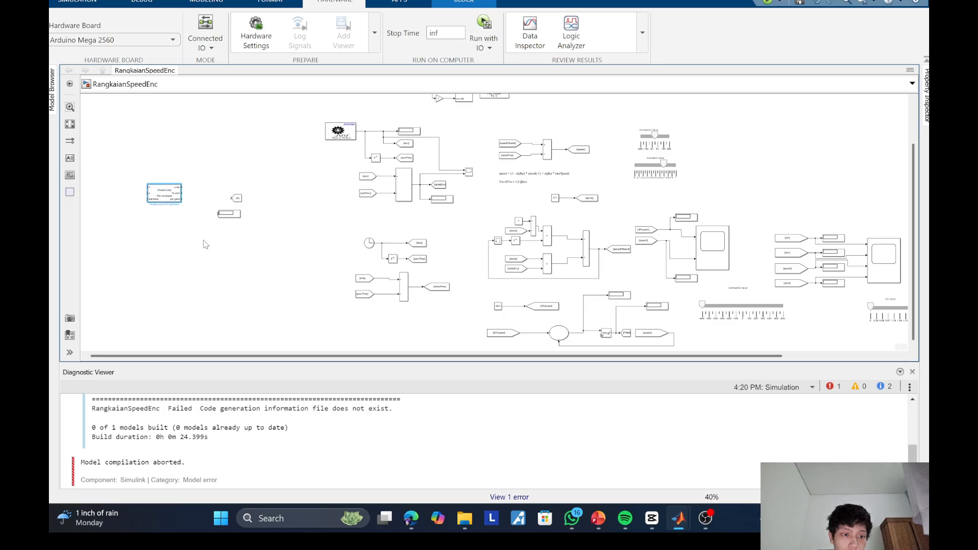
Step: Add a PID controller block and a Sum block below the new Display block
{"action": "key", "text": "ctrl+plus"}
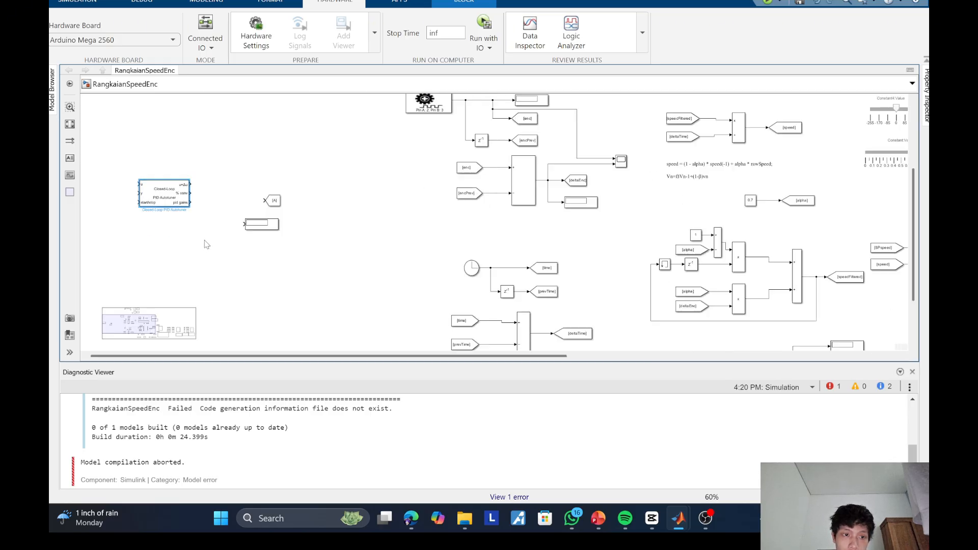
{"action": "left_click", "coordinate": [313, 276]}
{"action": "double_click", "coordinate": [314, 277]}
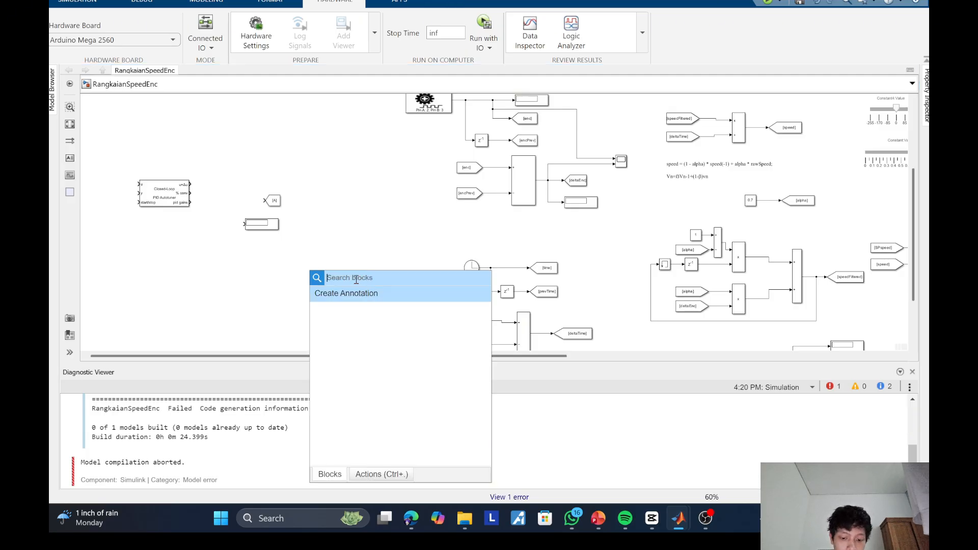
{"action": "type", "text": "pid"}
{"action": "left_click", "coordinate": [360, 297]}
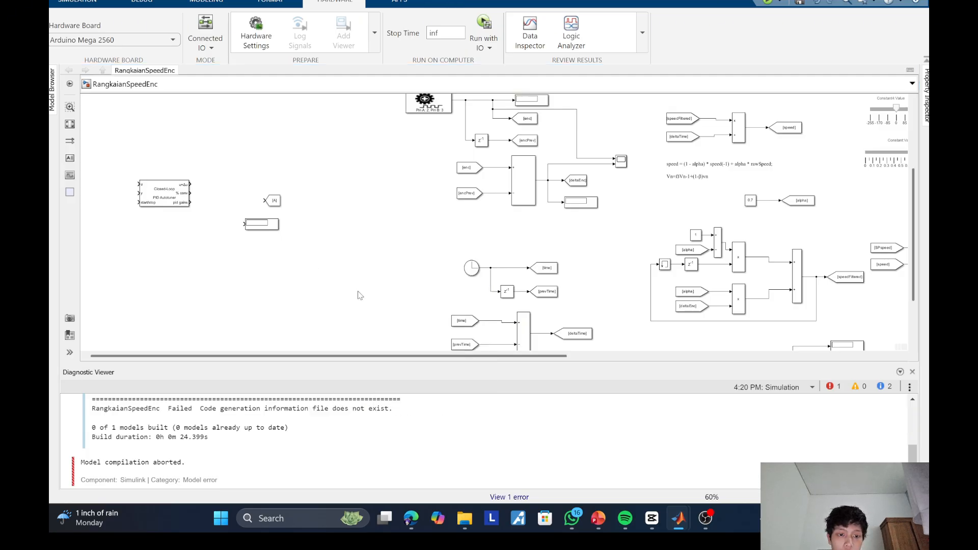
{"action": "double_click", "coordinate": [264, 259]}
{"action": "type", "text": "su"}
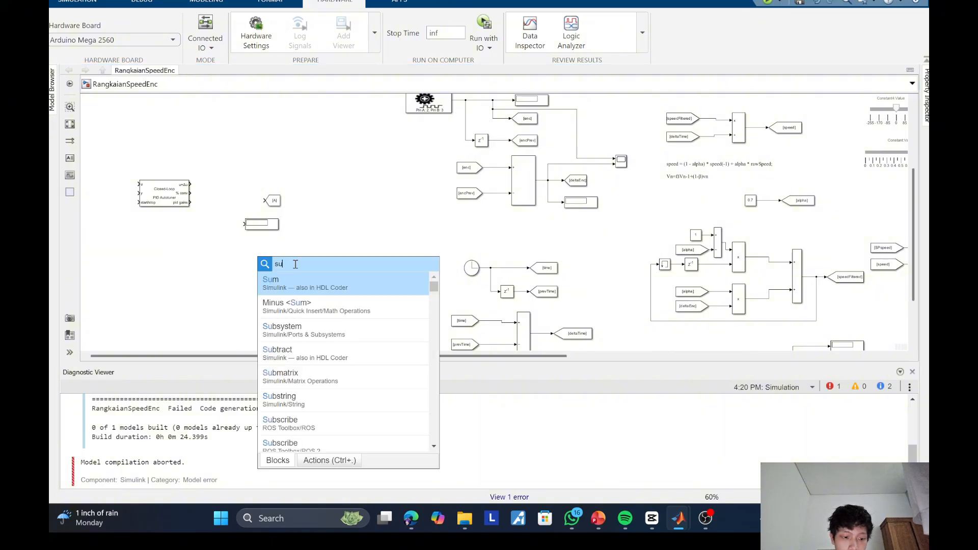
{"action": "type", "text": "m"}
{"action": "key", "text": "Return"}
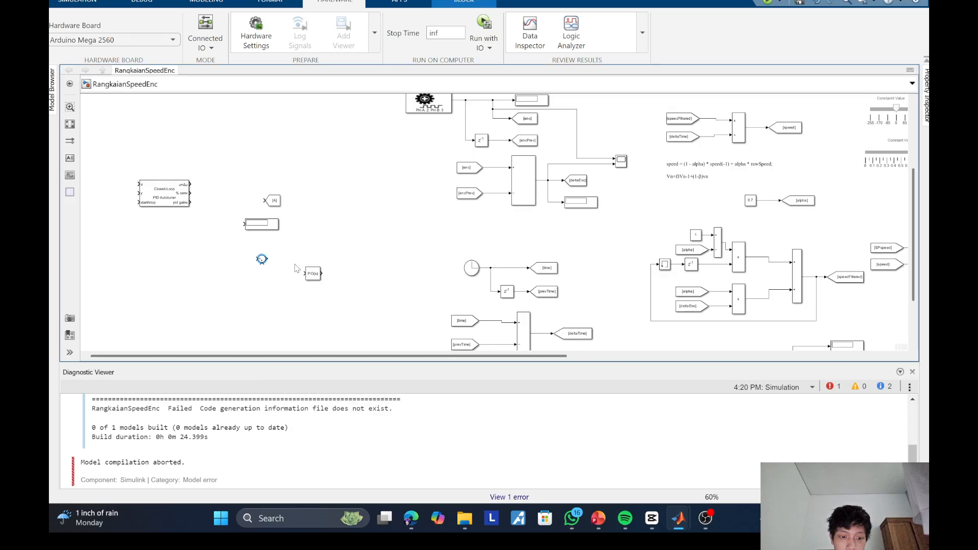
Step: Add a Slider and a Constant block in the free space between the new blocks and the encoder section
{"action": "double_click", "coordinate": [376, 219]}
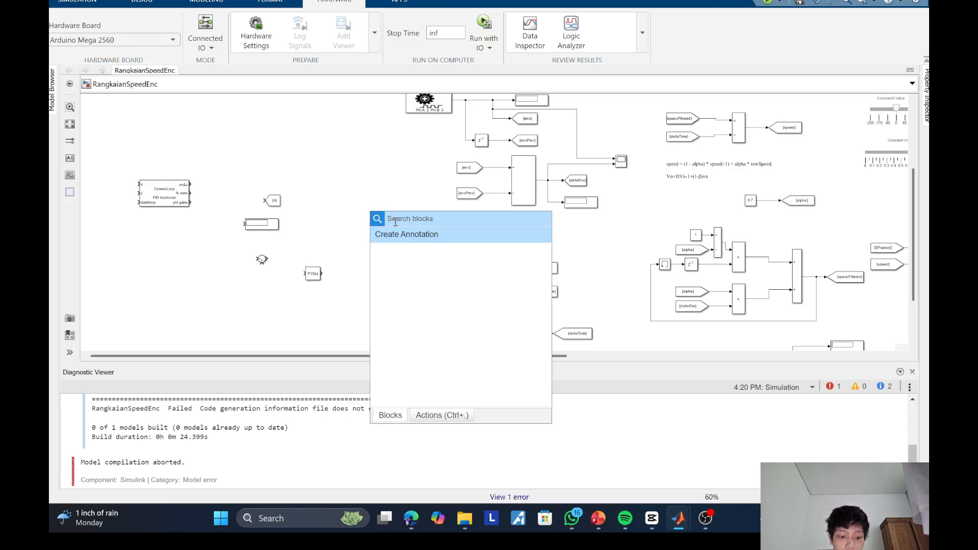
{"action": "type", "text": "slider"}
{"action": "key", "text": "Return"}
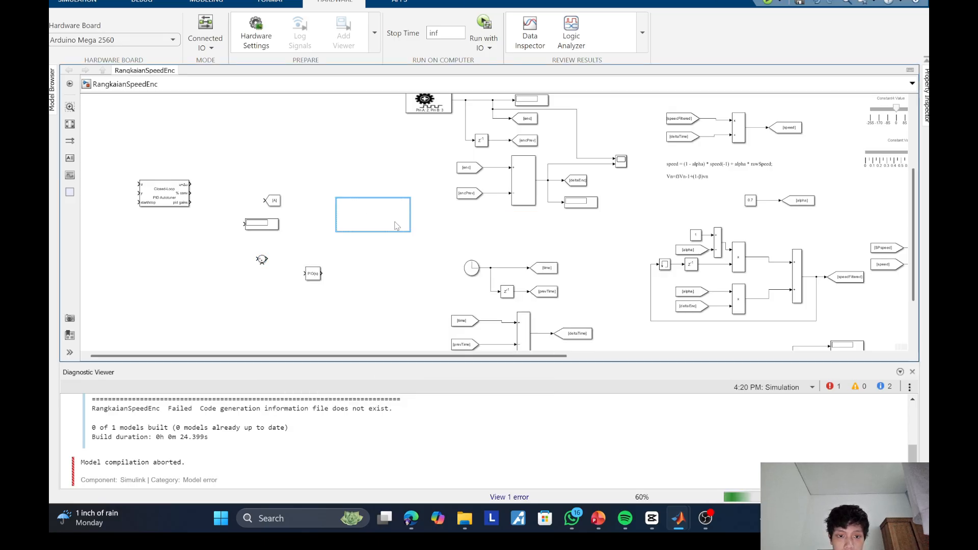
{"action": "double_click", "coordinate": [391, 274]}
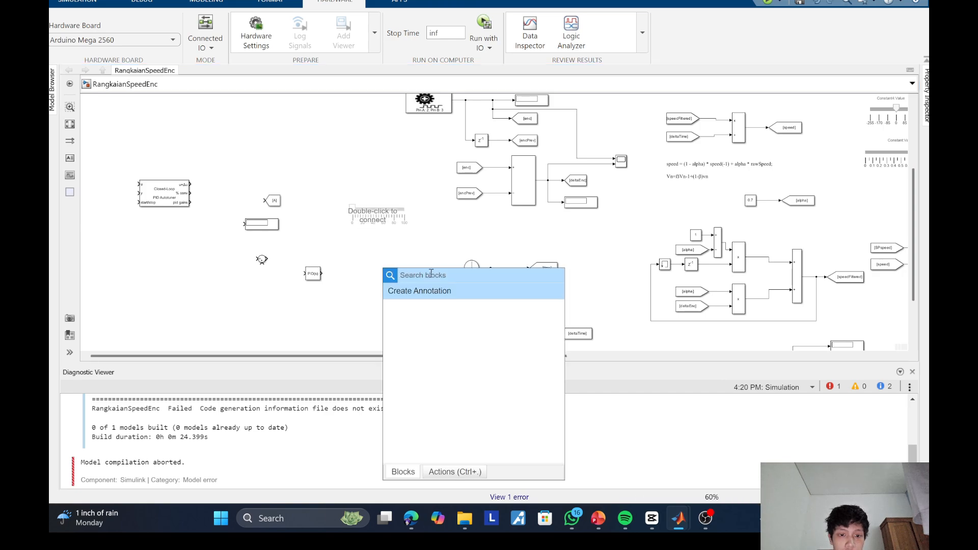
{"action": "type", "text": "consta"}
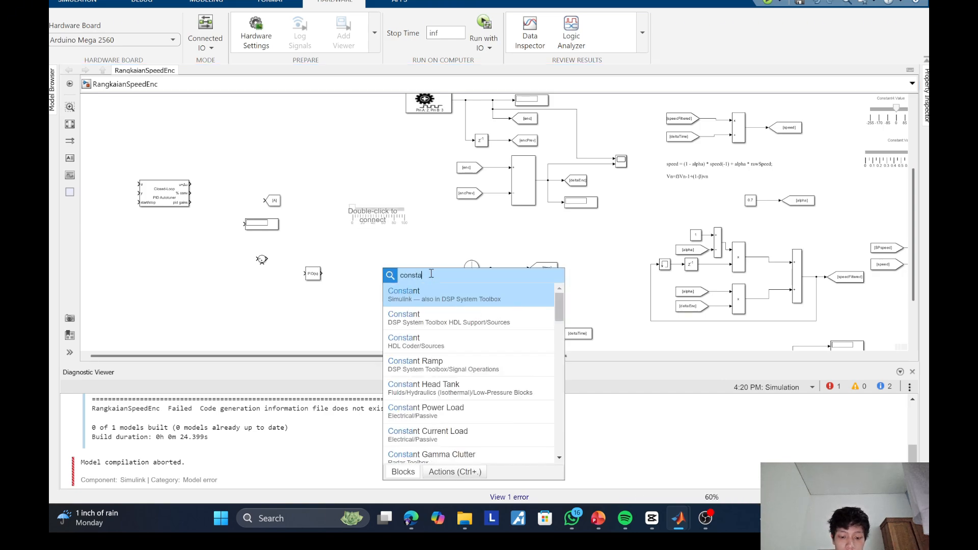
{"action": "type", "text": "n"}
{"action": "key", "text": "Return"}
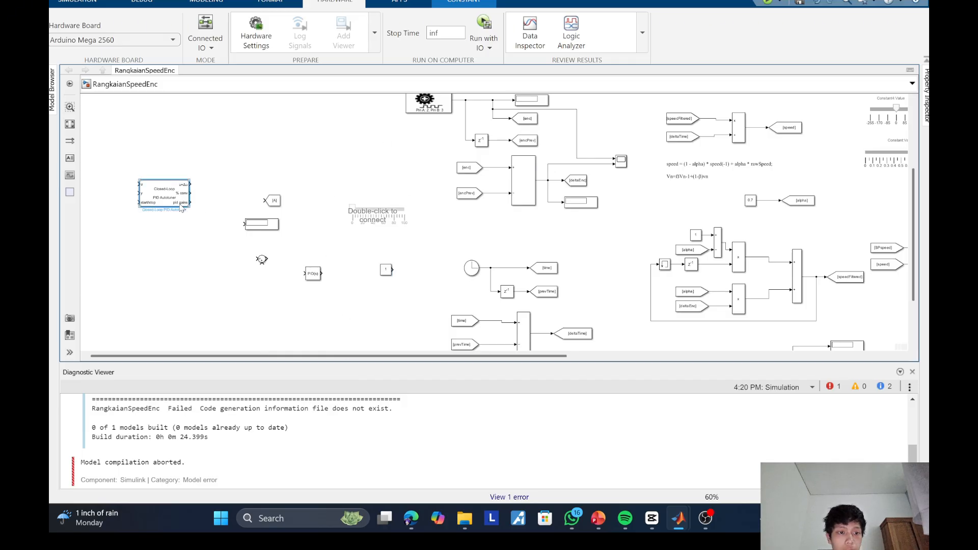
Step: Reposition the PID Autotuner, place the new Constant and Goto blocks above it, and connect the Constant to the Goto
{"action": "left_click_drag", "start_coordinate": [181, 205], "coordinate": [201, 214]}
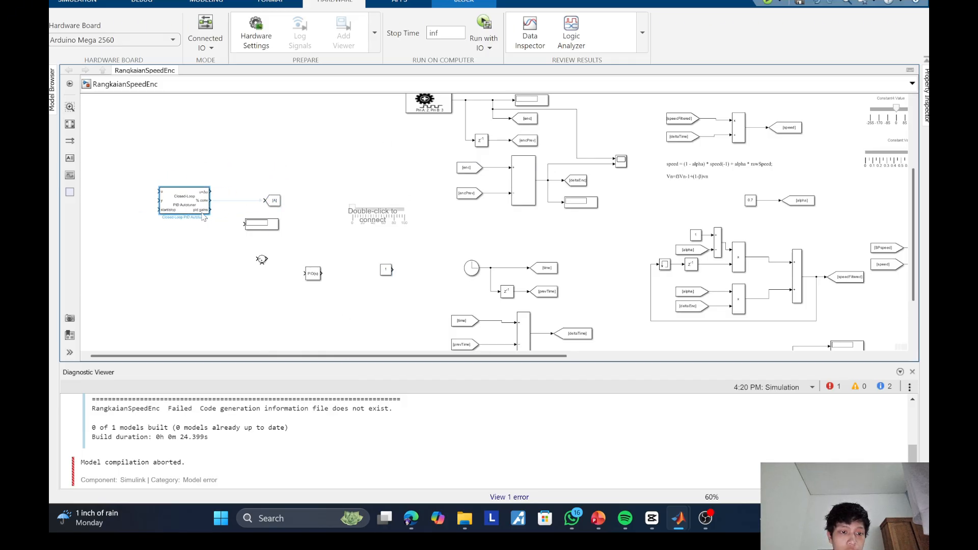
{"action": "left_click", "coordinate": [385, 273]}
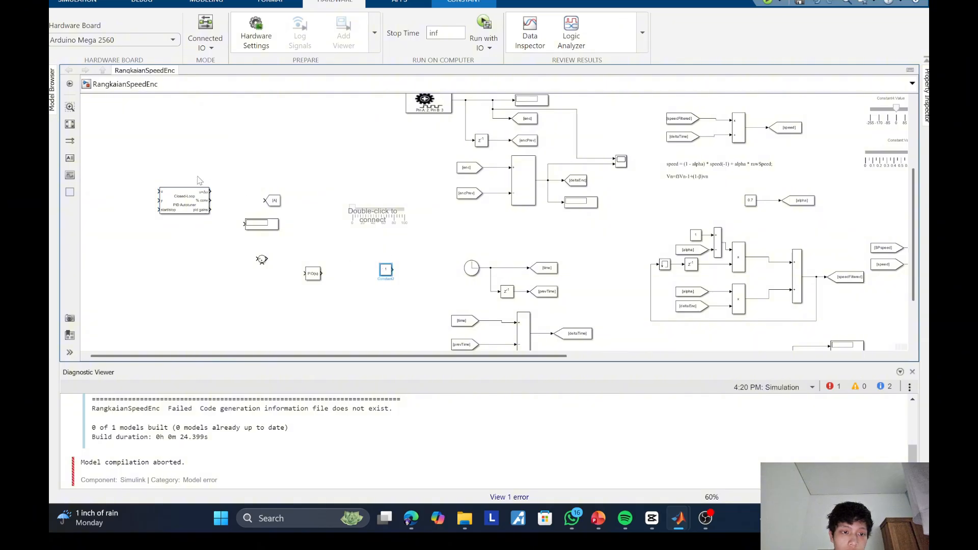
{"action": "left_click_drag", "start_coordinate": [388, 272], "coordinate": [183, 149]}
{"action": "left_click_drag", "start_coordinate": [278, 203], "coordinate": [232, 150]}
{"action": "left_click", "coordinate": [189, 149]}
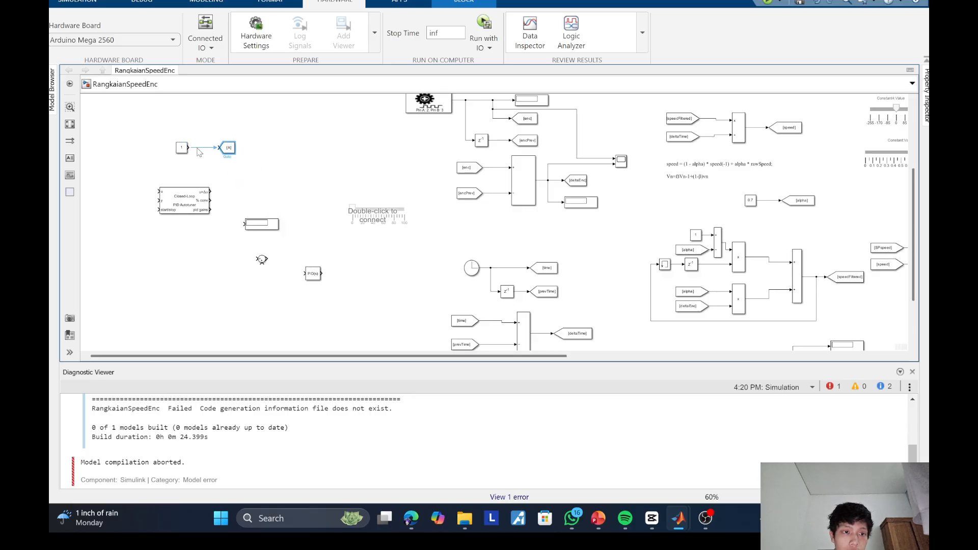
Step: Set the tag of the Goto block connected to the new Constant to SP
{"action": "left_click", "coordinate": [228, 148]}
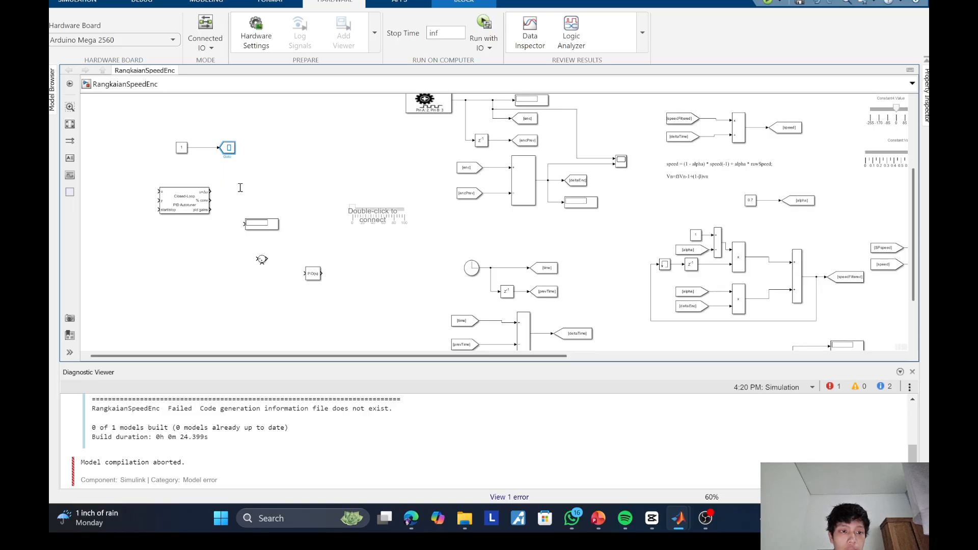
{"action": "double_click", "coordinate": [228, 148]}
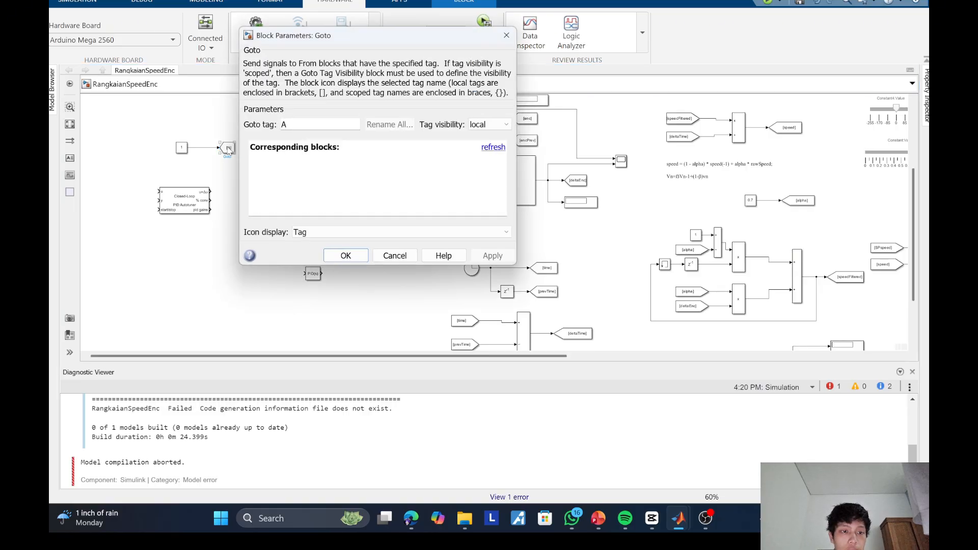
{"action": "double_click", "coordinate": [284, 124]}
{"action": "type", "text": "S"}
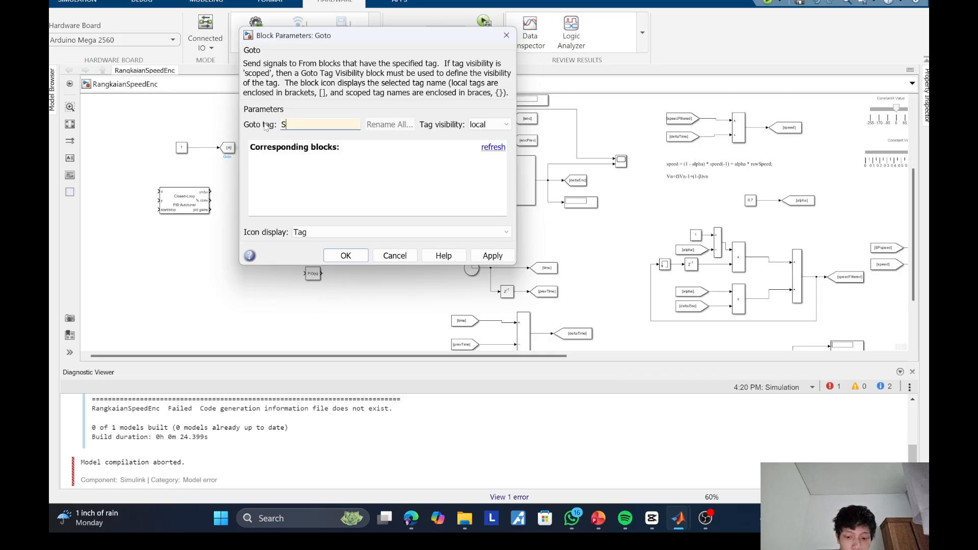
{"action": "type", "text": "P"}
{"action": "key", "text": "Return"}
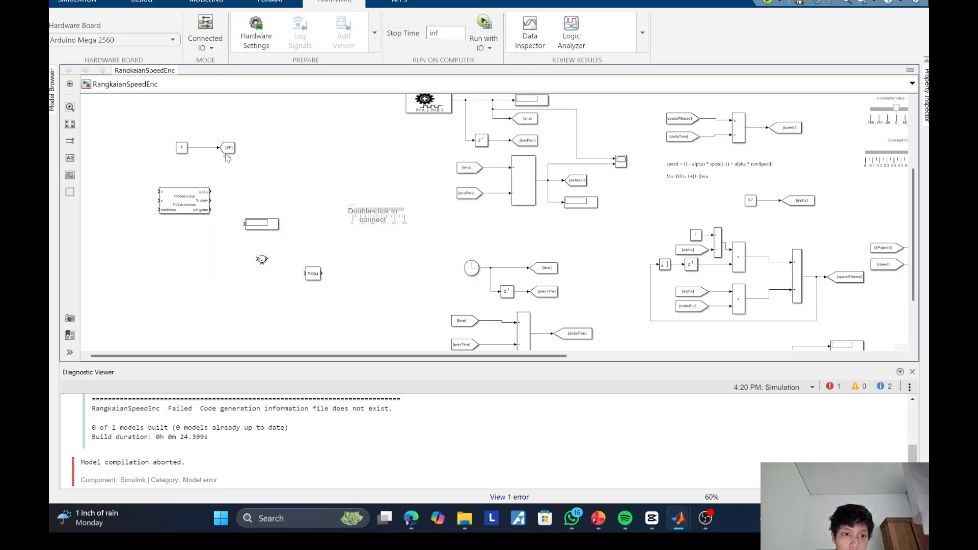
Step: Connect the new slider to the Constant2:Value parameter, keeping the linear 0 to 100 scale
{"action": "left_click", "coordinate": [359, 208]}
{"action": "double_click", "coordinate": [358, 221]}
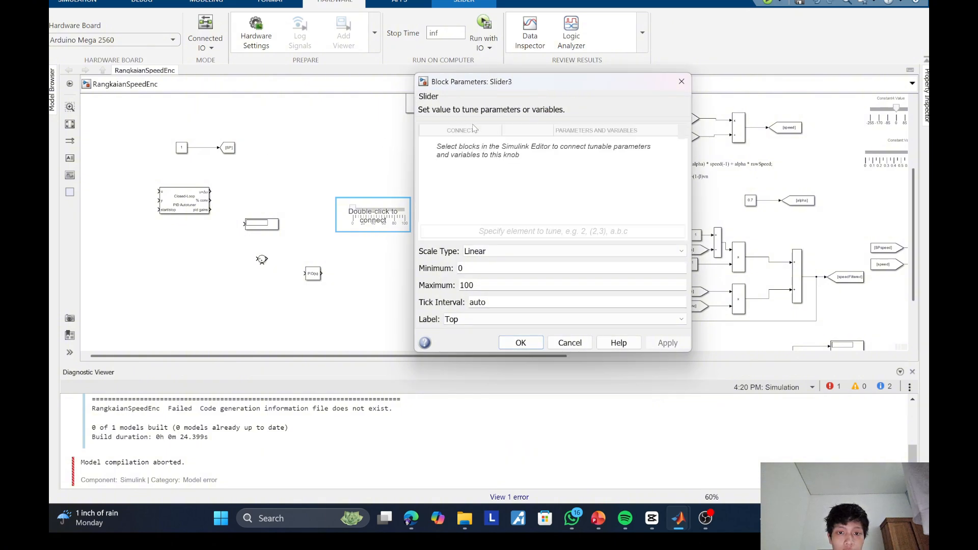
{"action": "left_click", "coordinate": [473, 133]}
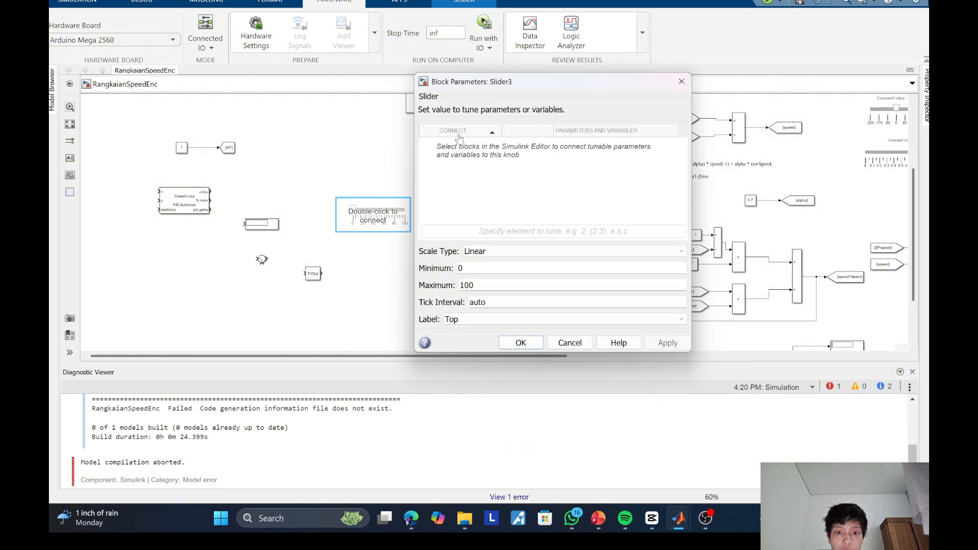
{"action": "left_click", "coordinate": [181, 150]}
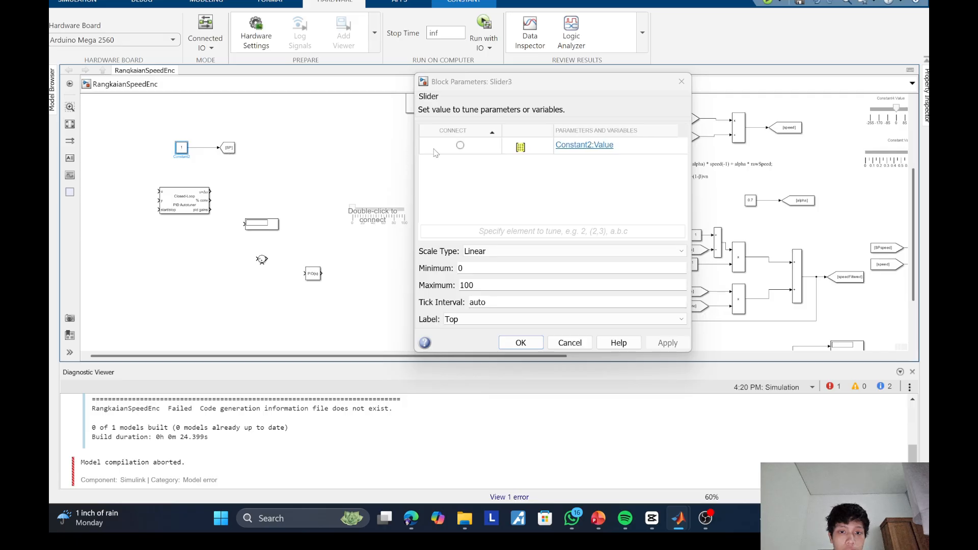
{"action": "left_click", "coordinate": [460, 146]}
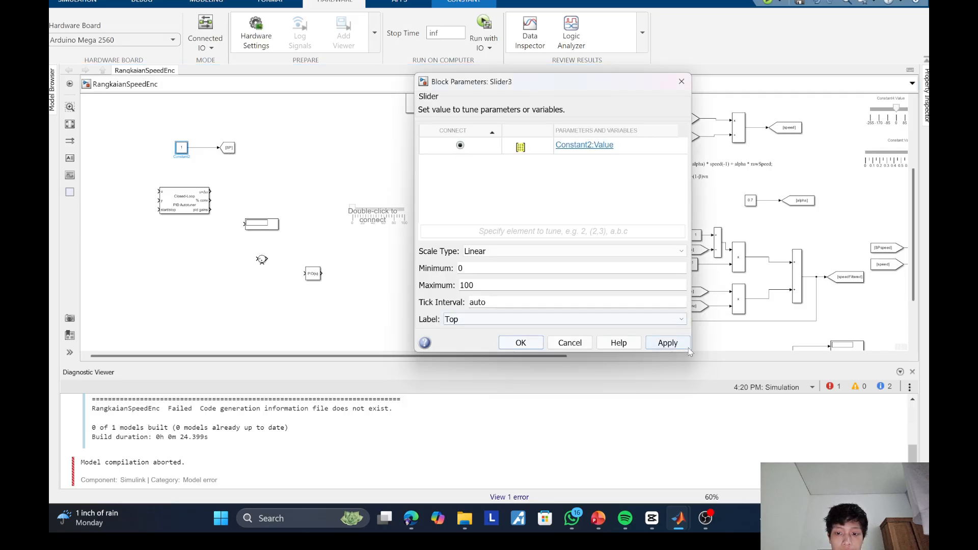
{"action": "left_click", "coordinate": [667, 343]}
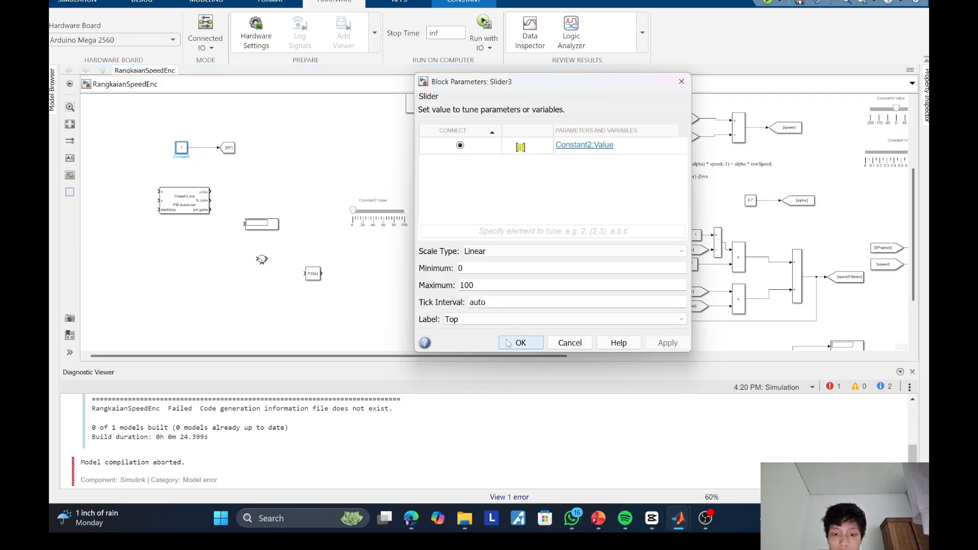
{"action": "left_click", "coordinate": [510, 343]}
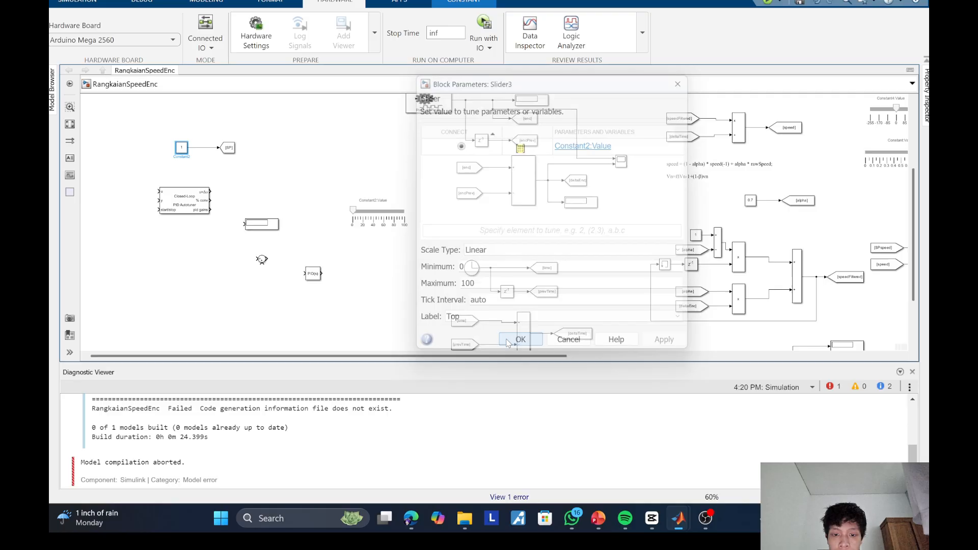
Step: Place the slider beside the SP Goto block with its knob just below 10, and move the Autotuner and Sum blocks lower
{"action": "left_click", "coordinate": [352, 214]}
{"action": "left_click_drag", "start_coordinate": [353, 214], "coordinate": [289, 159]}
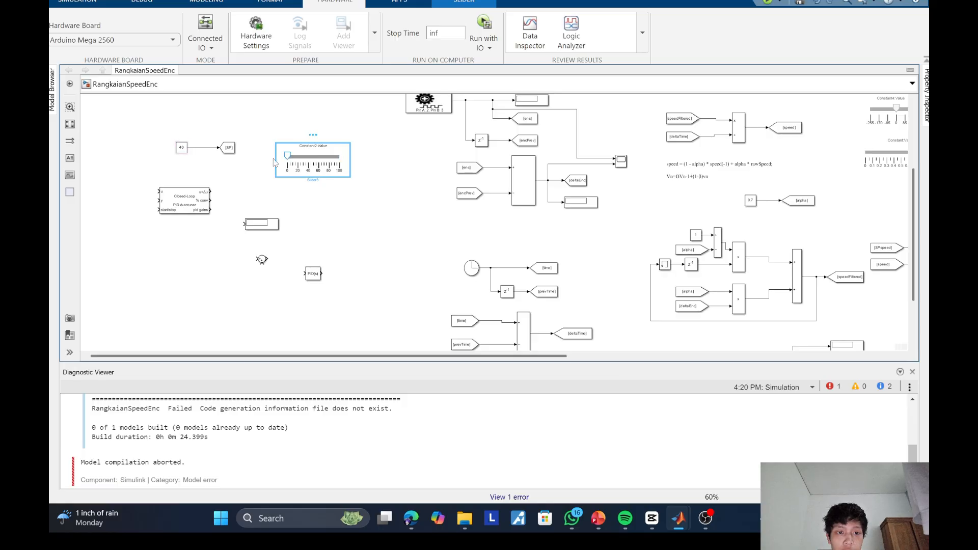
{"action": "mouse_move", "coordinate": [289, 158]}
{"action": "left_mouse_down"}
{"action": "mouse_move", "coordinate": [333, 157]}
{"action": "mouse_move", "coordinate": [293, 162]}
{"action": "left_mouse_up"}
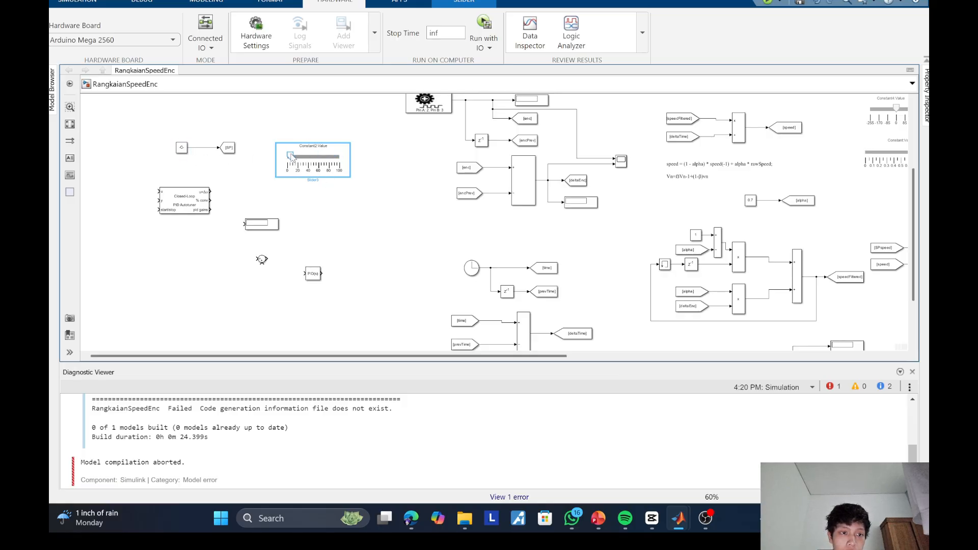
{"action": "left_click_drag", "start_coordinate": [182, 205], "coordinate": [171, 238]}
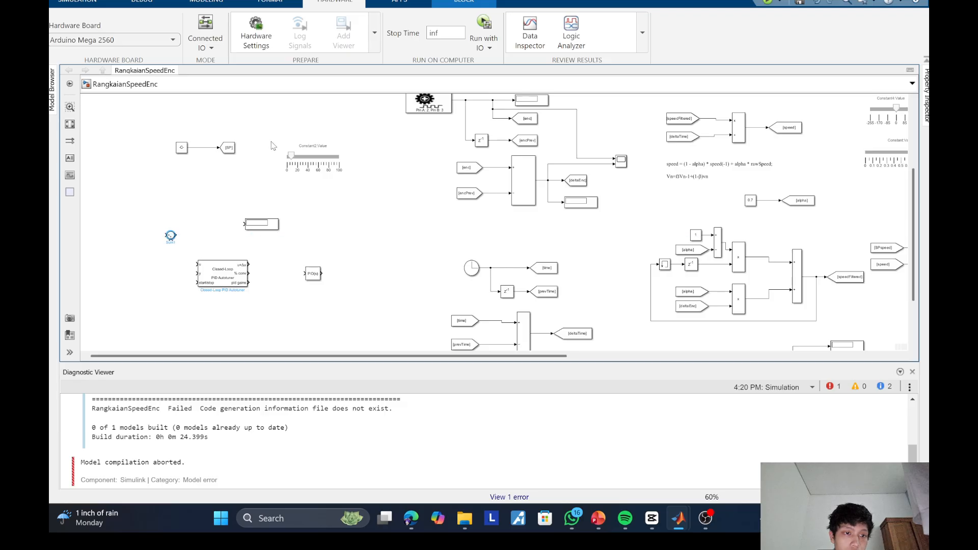
Step: Duplicate the SP Goto block beside the PID Autotuner and create a matching From block with tag SP from the copy
{"action": "left_click_drag", "start_coordinate": [229, 148], "coordinate": [119, 269]}
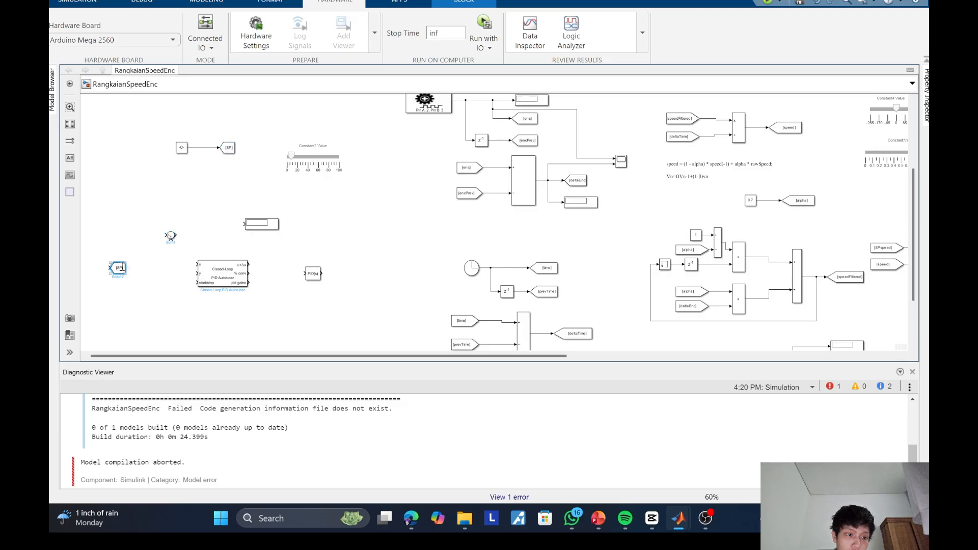
{"action": "left_click", "coordinate": [150, 277]}
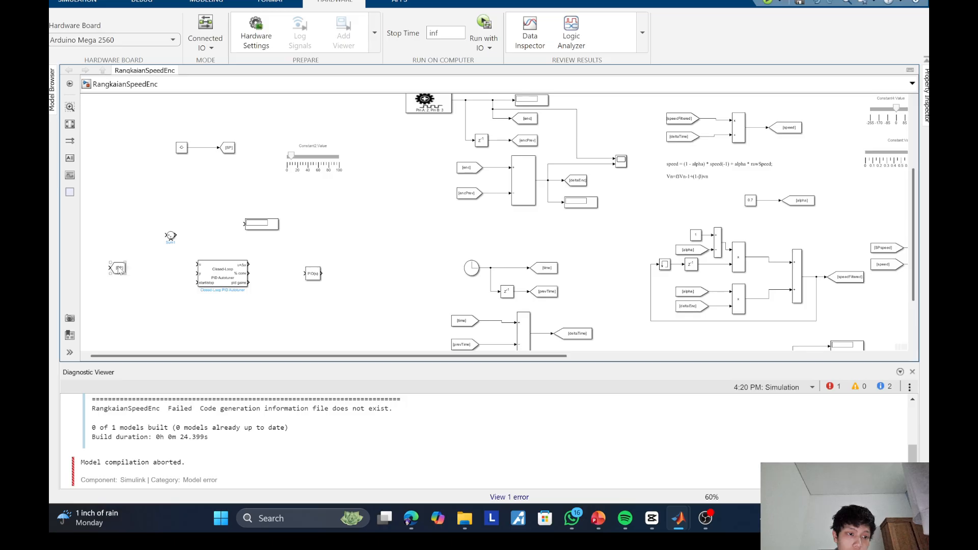
{"action": "left_click", "coordinate": [120, 269]}
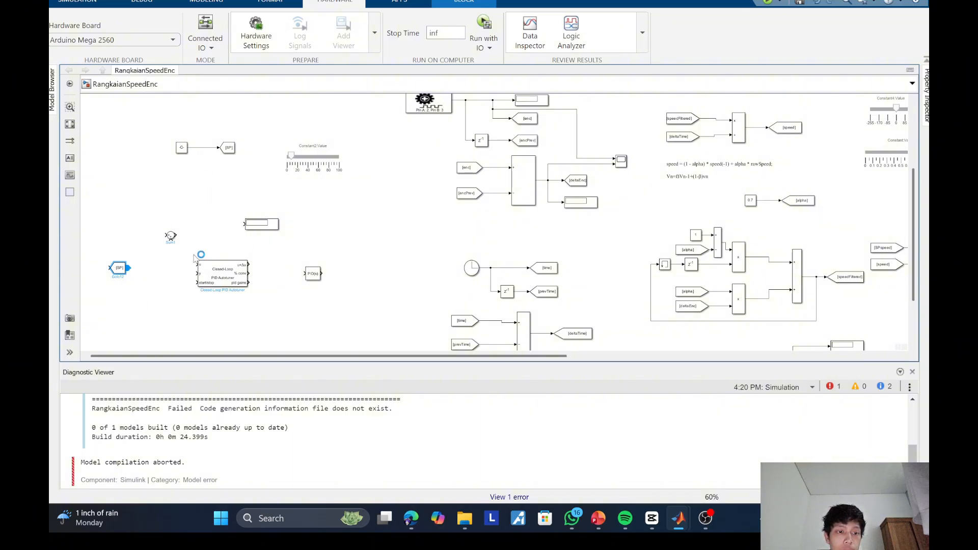
{"action": "left_click_drag", "start_coordinate": [128, 271], "coordinate": [137, 269]}
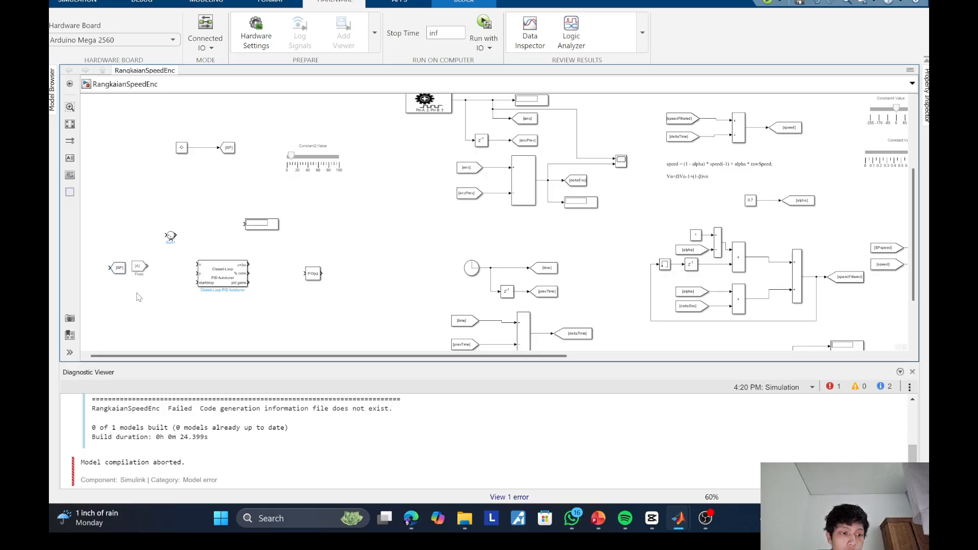
{"action": "right_click", "coordinate": [127, 274]}
{"action": "left_click", "coordinate": [124, 275]}
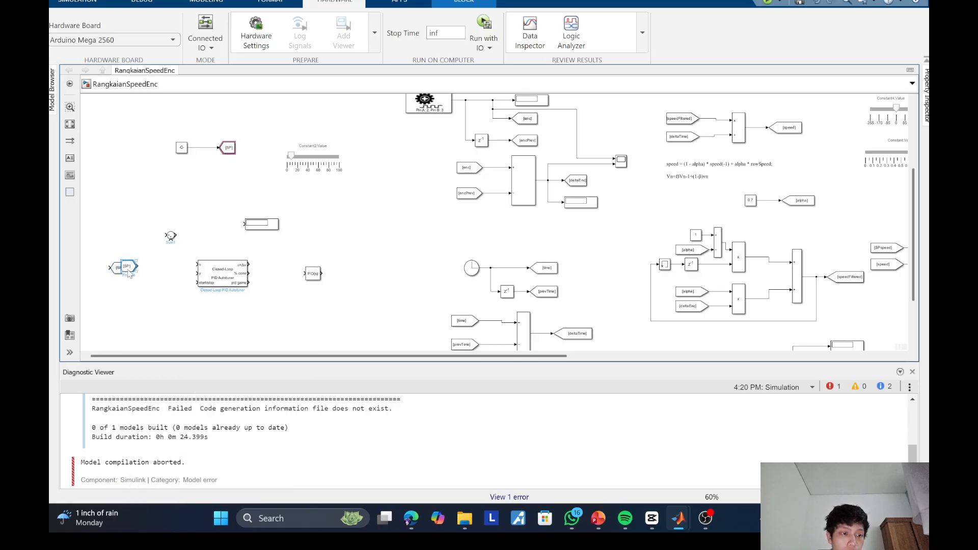
Step: Move the SP From block up below the Constant block and delete the duplicate SP Goto block
{"action": "left_click_drag", "start_coordinate": [131, 272], "coordinate": [135, 193]}
{"action": "left_click", "coordinate": [121, 272]}
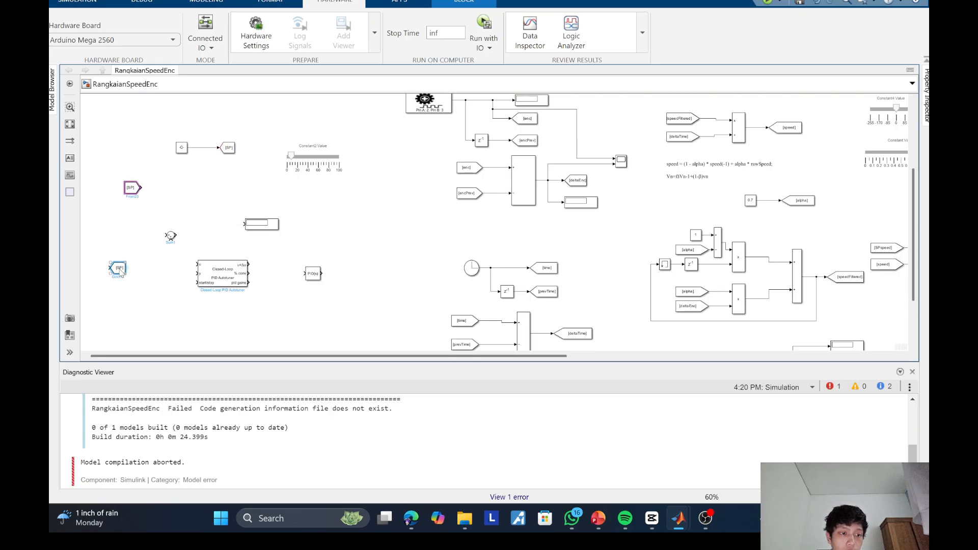
{"action": "key", "text": "Delete"}
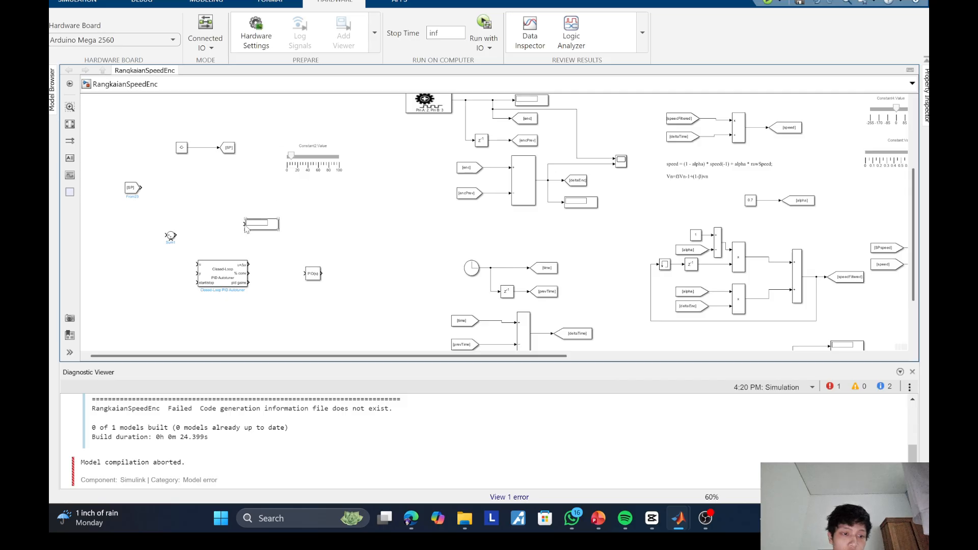
Step: Line up the Sum and PID controller blocks after the SP From block and connect all three in series
{"action": "left_click_drag", "start_coordinate": [173, 240], "coordinate": [175, 192]}
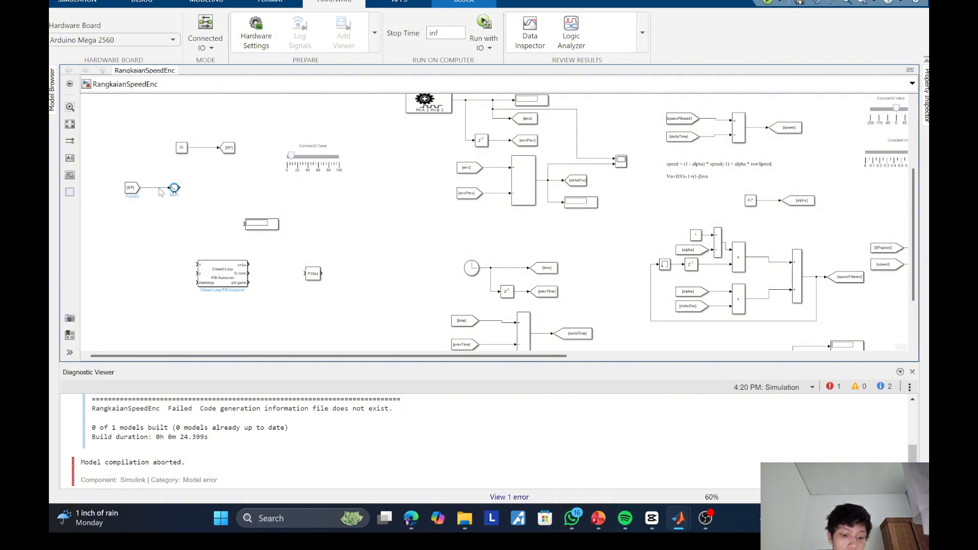
{"action": "scroll", "coordinate": [161, 192], "scroll_direction": "up", "scroll_amount": 3}
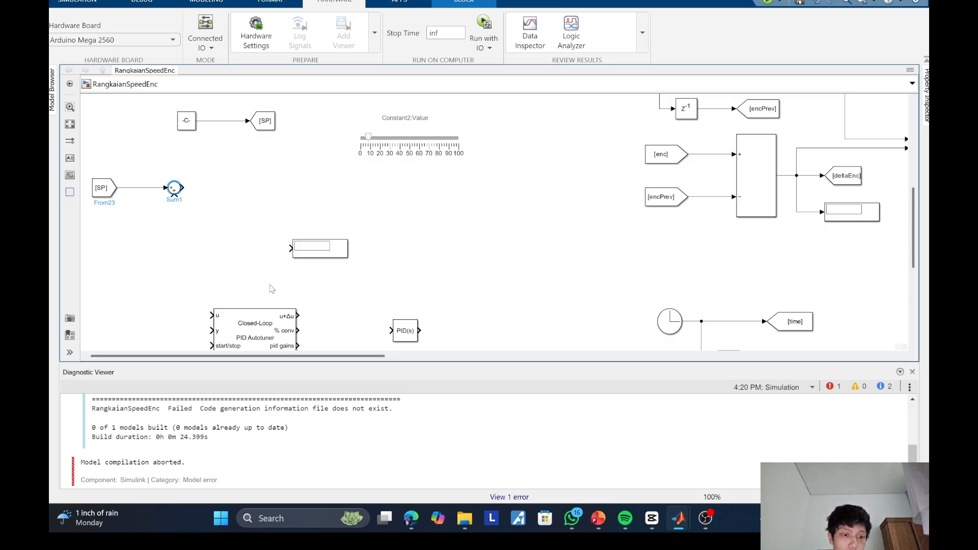
{"action": "left_click_drag", "start_coordinate": [395, 327], "coordinate": [224, 183]}
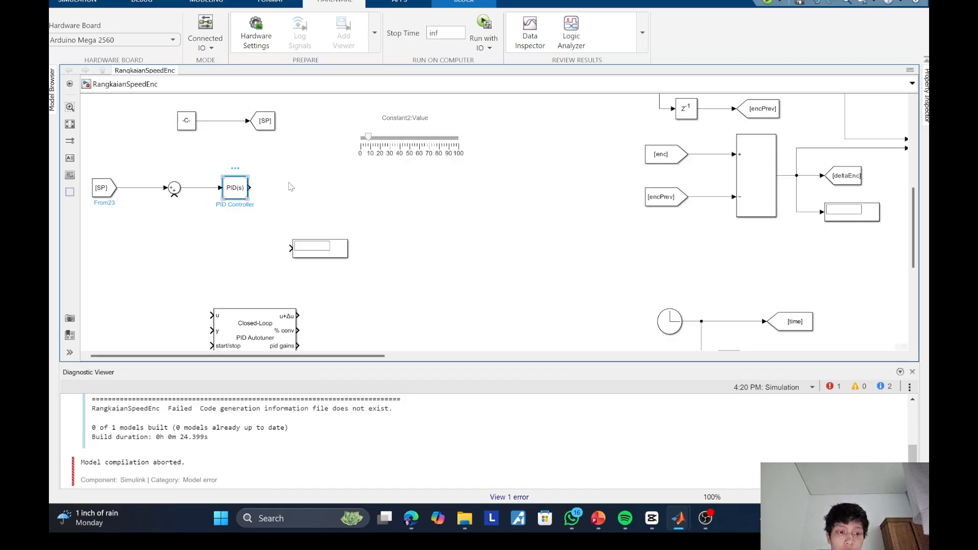
Step: Switch the PID controller to discrete time and set its proportional gain to 0.087262
{"action": "double_click", "coordinate": [237, 186]}
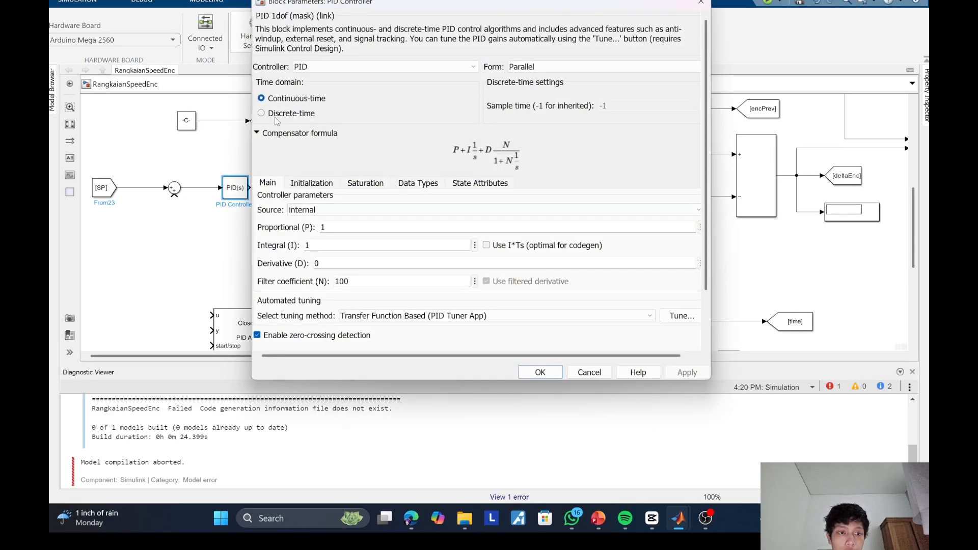
{"action": "left_click", "coordinate": [262, 113]}
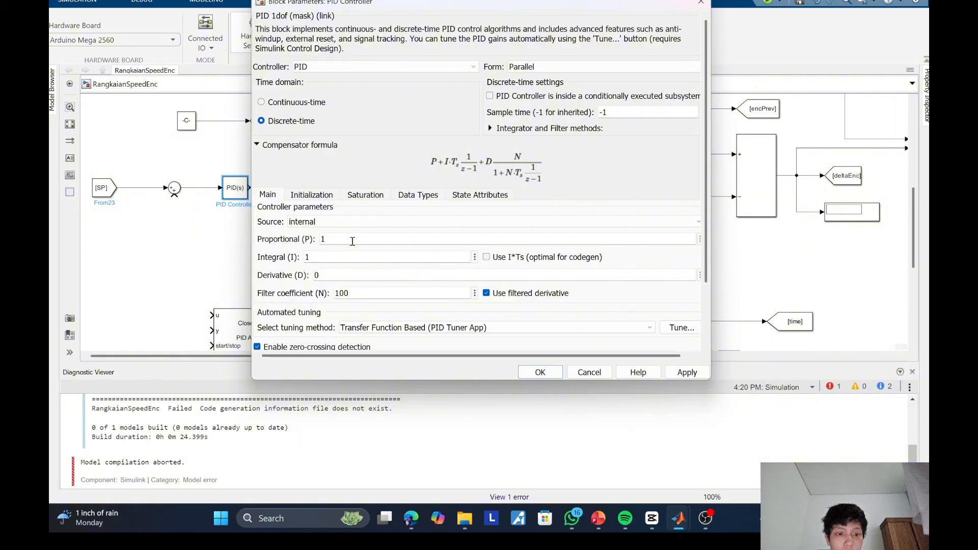
{"action": "key", "text": "BackSpace"}
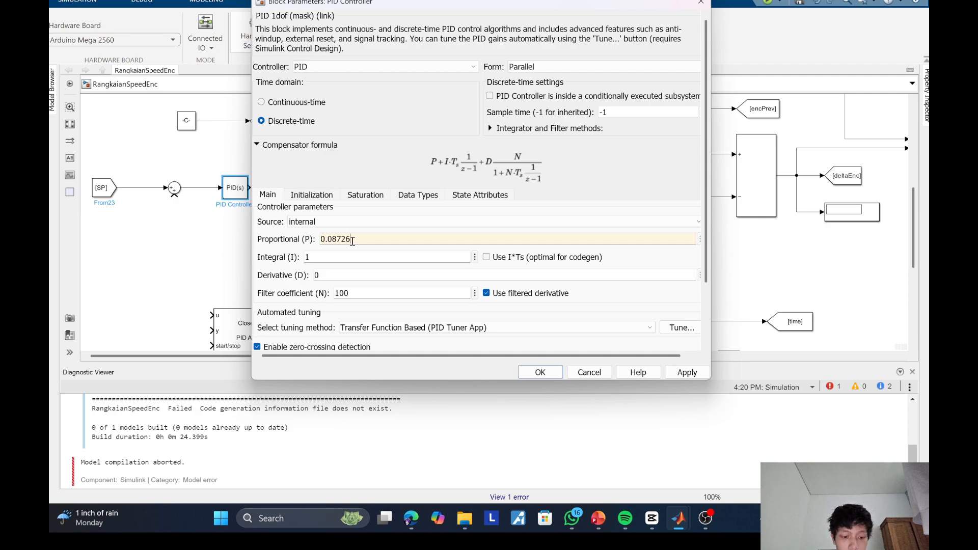
{"action": "left_click", "coordinate": [352, 241]}
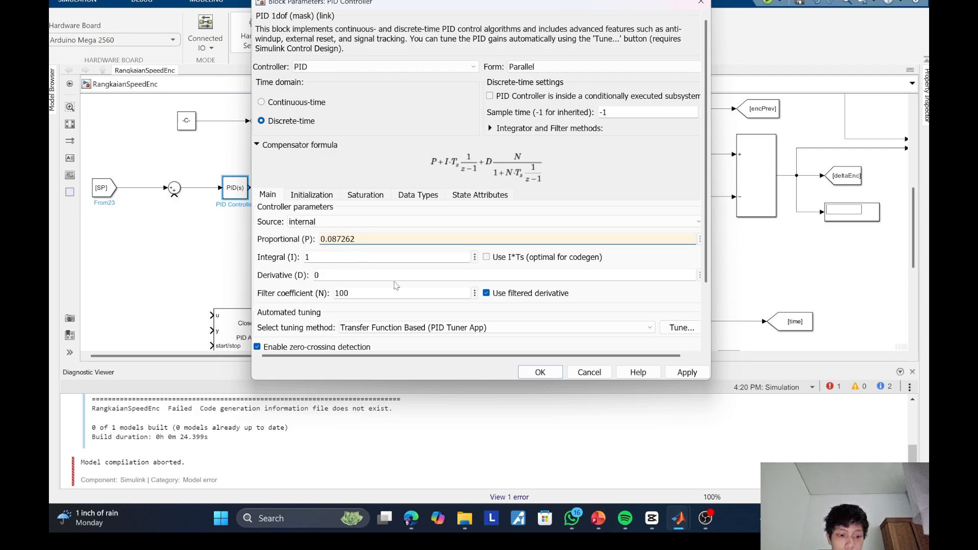
Step: Set the PID controller's sample time to 0.1 and turn off the filtered derivative
{"action": "double_click", "coordinate": [613, 113]}
{"action": "type", "text": "0"}
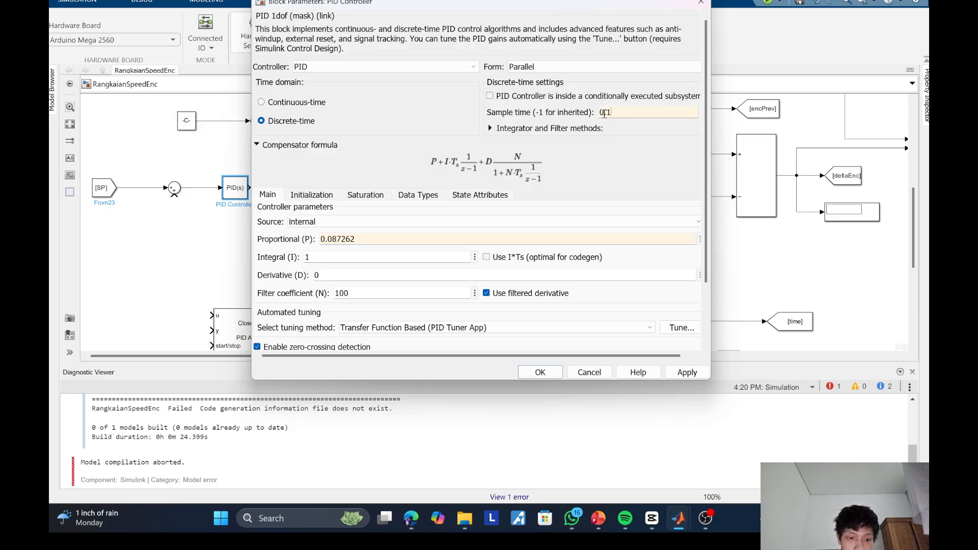
{"action": "type", "text": ".1"}
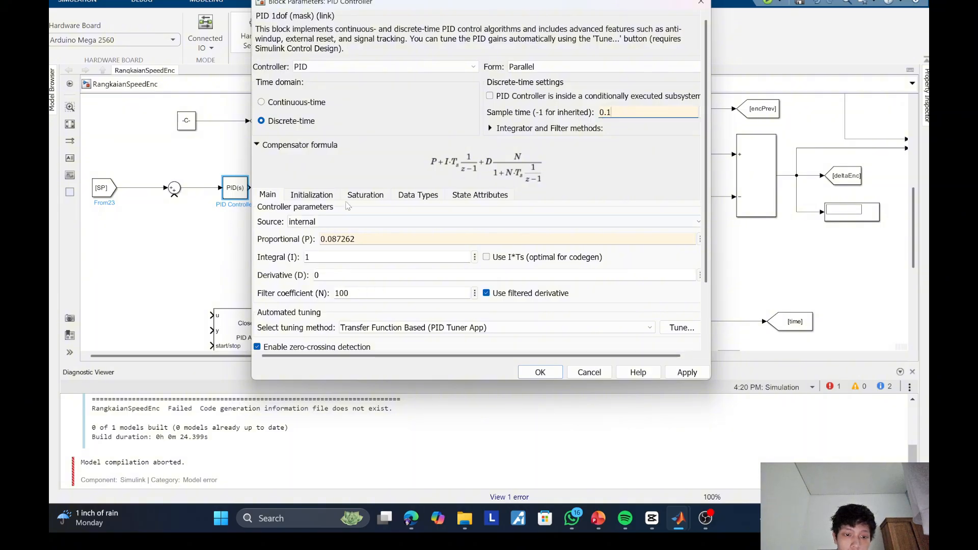
{"action": "left_click", "coordinate": [486, 293]}
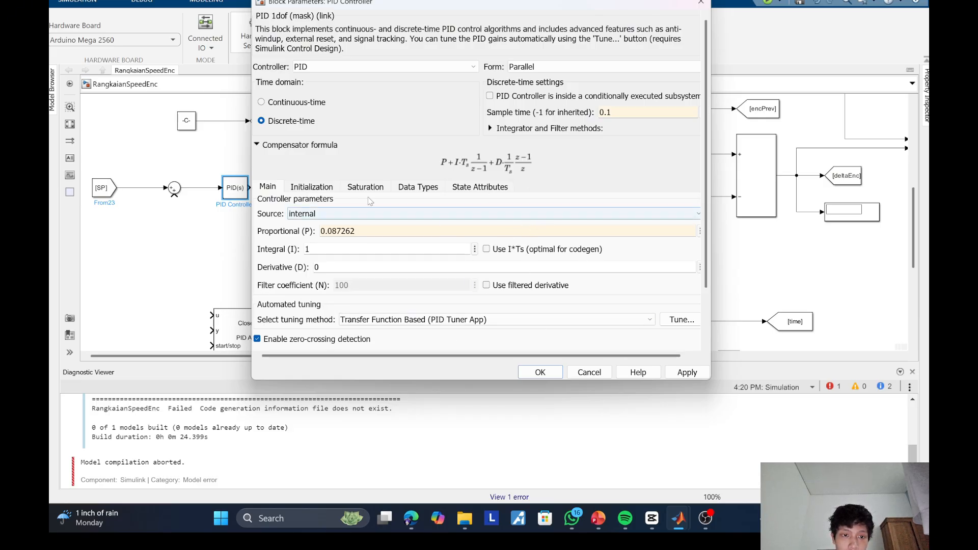
Step: Enable output saturation on the PID controller with an upper limit of 255 and a lower limit of -255
{"action": "left_click", "coordinate": [328, 189]}
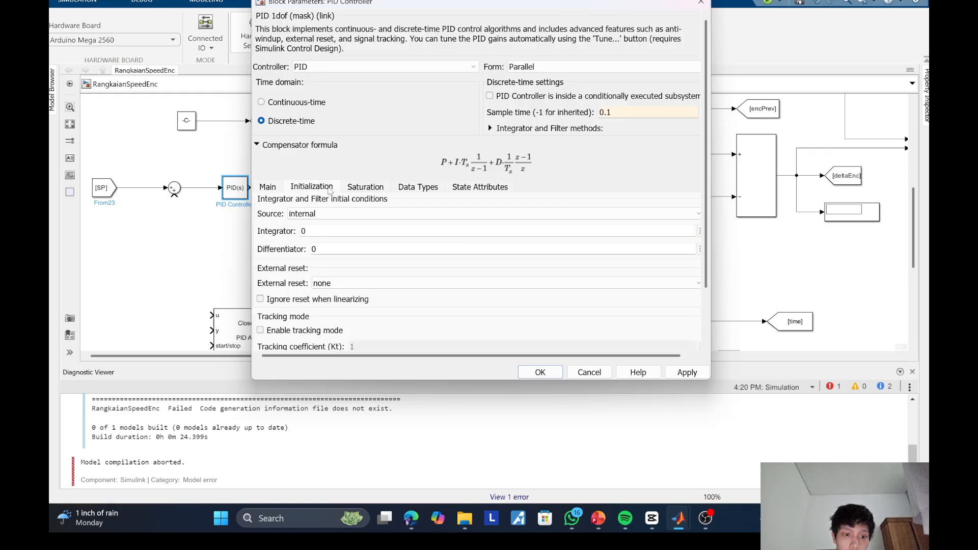
{"action": "left_click", "coordinate": [374, 188]}
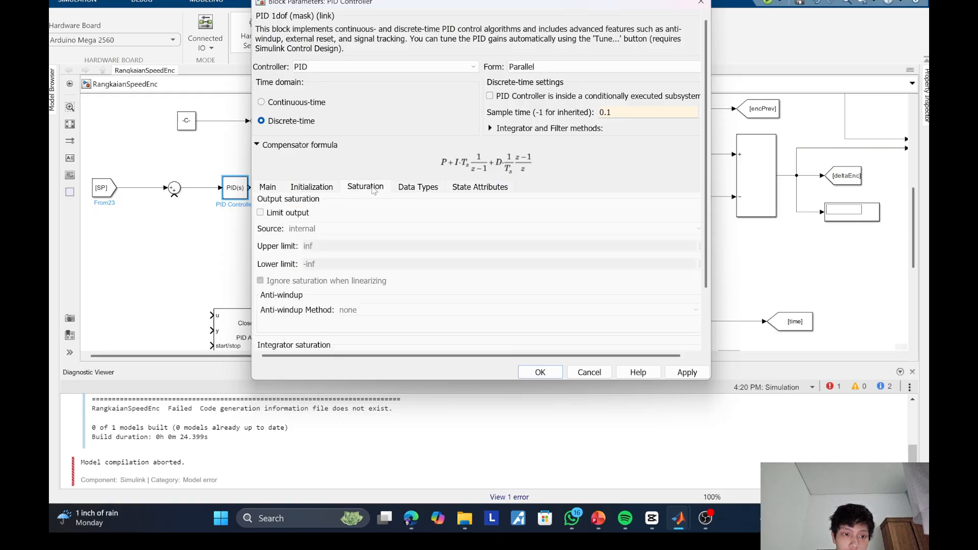
{"action": "left_click", "coordinate": [263, 214]}
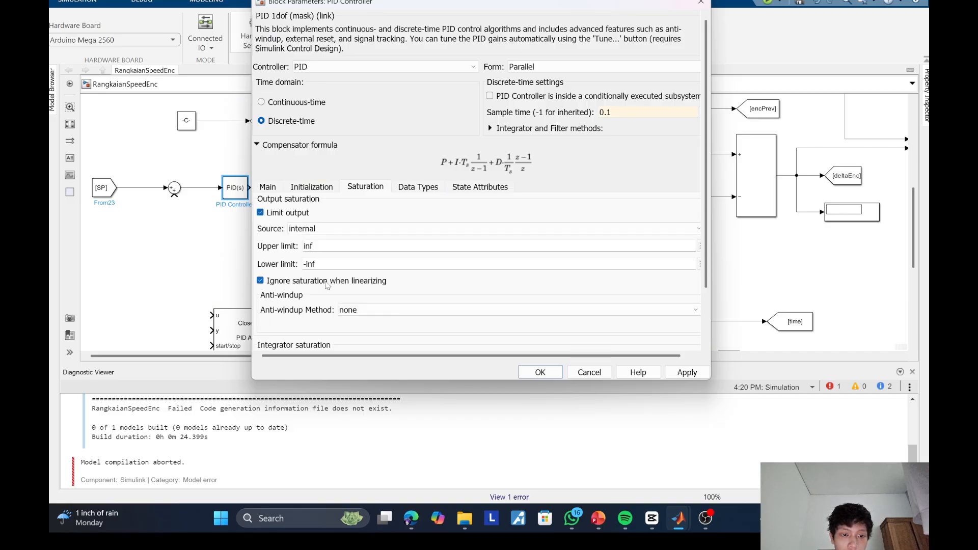
{"action": "double_click", "coordinate": [322, 245]}
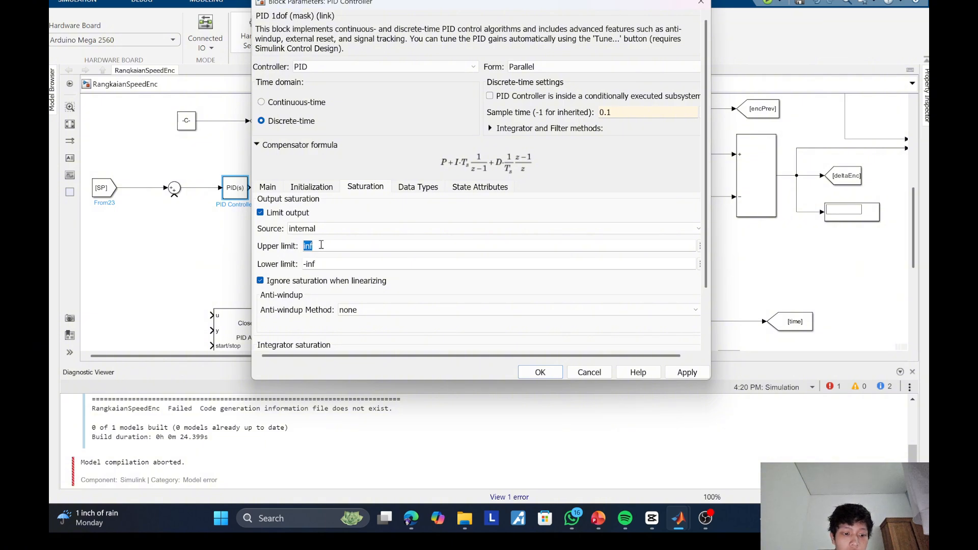
{"action": "key", "text": "BackSpace"}
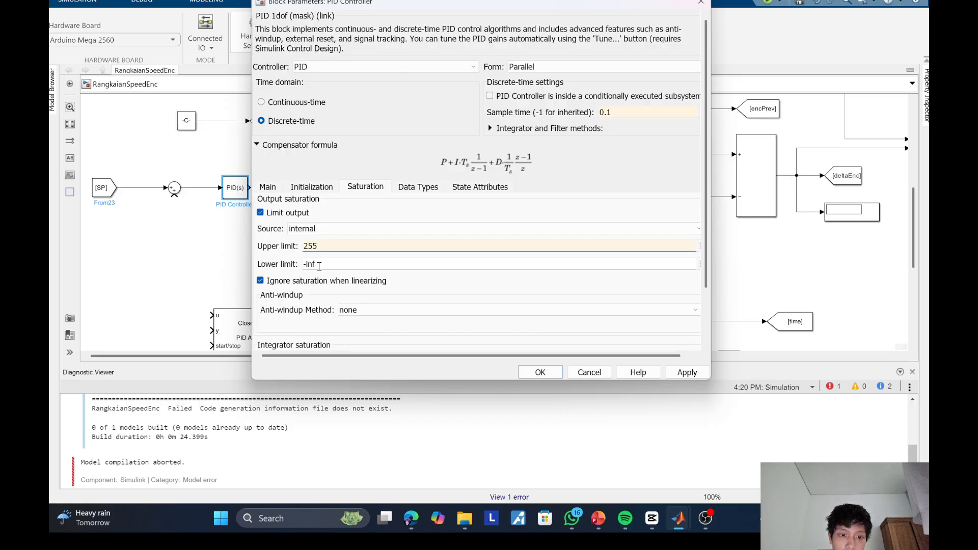
{"action": "double_click", "coordinate": [312, 265]}
{"action": "type", "text": "-255"}
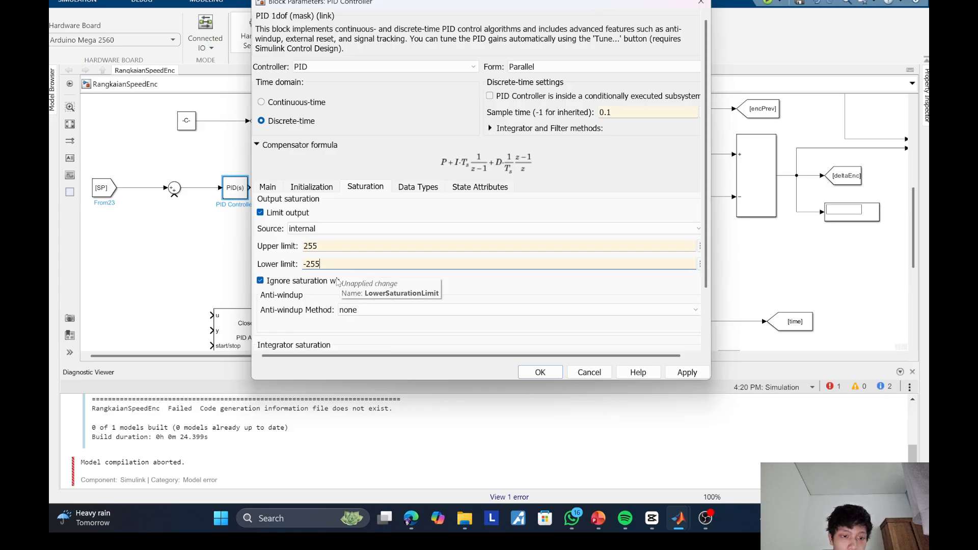
Step: Limit the PID controller's integrator output to between -255 and 255, and apply the block parameters
{"action": "scroll", "coordinate": [359, 334], "scroll_direction": "down", "scroll_amount": 2}
{"action": "scroll", "coordinate": [359, 334], "scroll_direction": "down", "scroll_amount": 1}
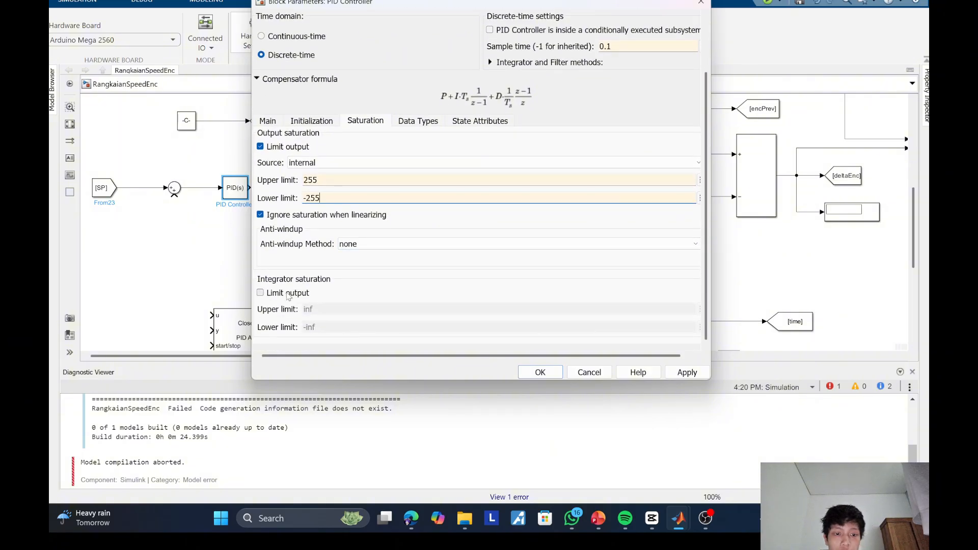
{"action": "left_click", "coordinate": [260, 293]}
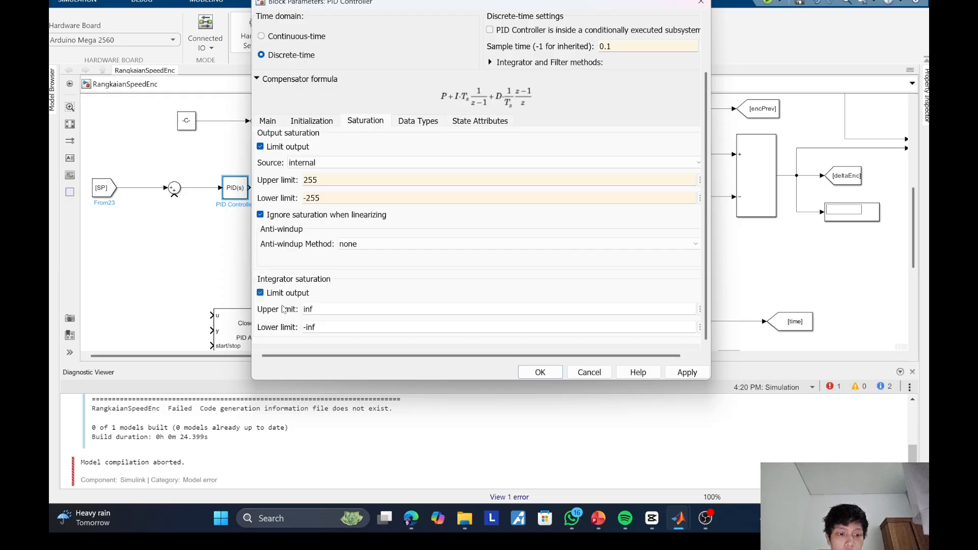
{"action": "double_click", "coordinate": [320, 310]}
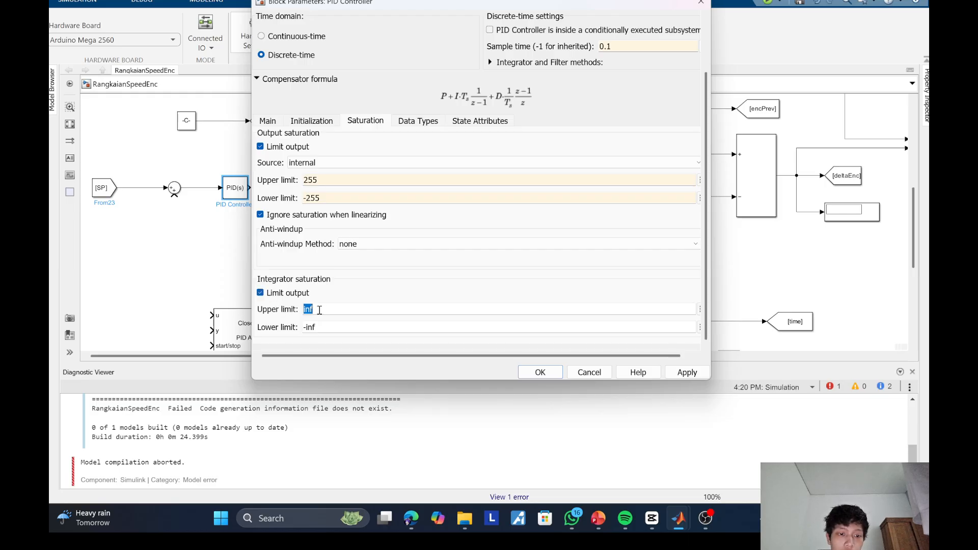
{"action": "type", "text": "255"}
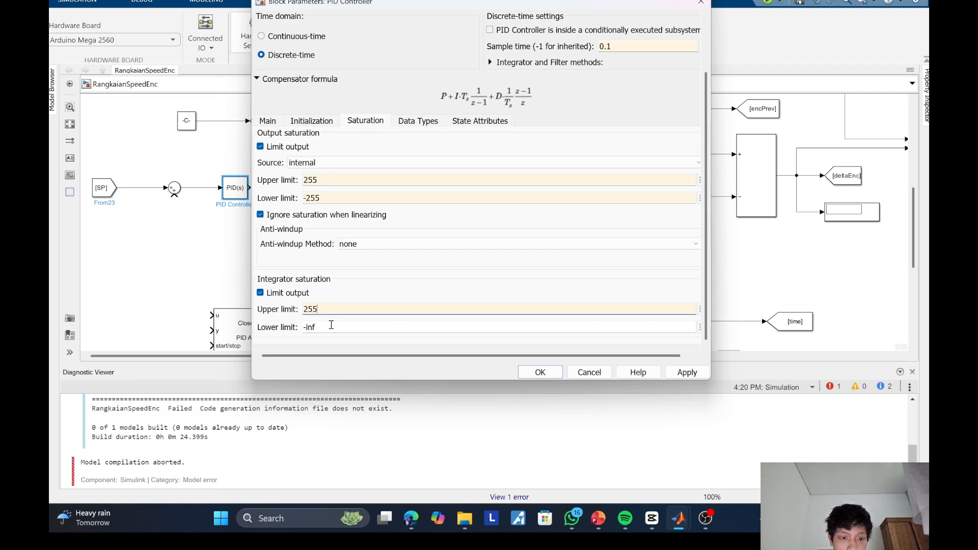
{"action": "double_click", "coordinate": [325, 326]}
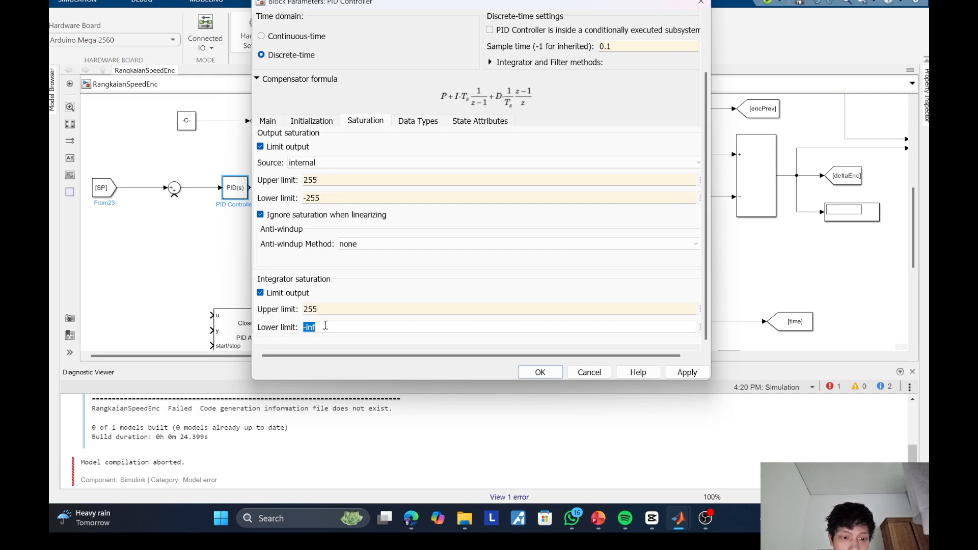
{"action": "key", "text": "BackSpace"}
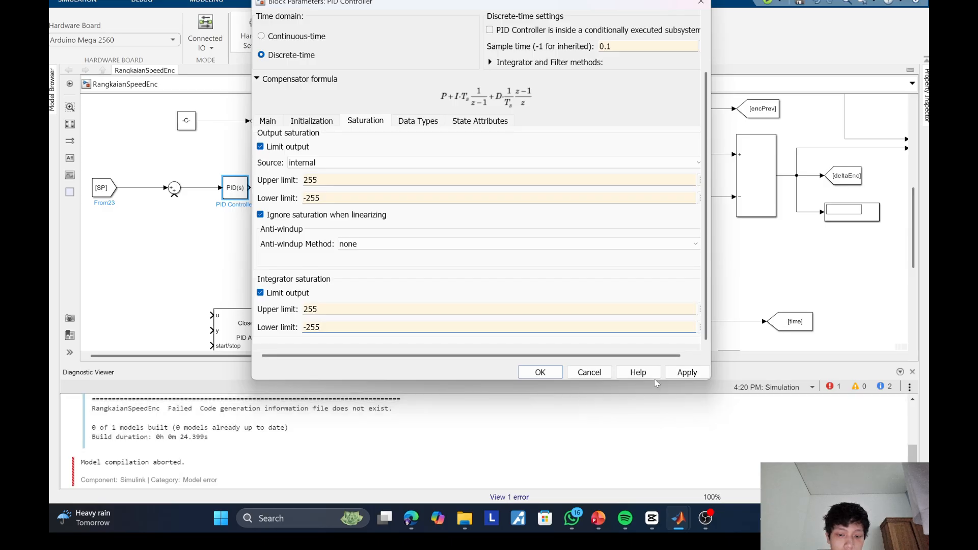
{"action": "left_click", "coordinate": [683, 376]}
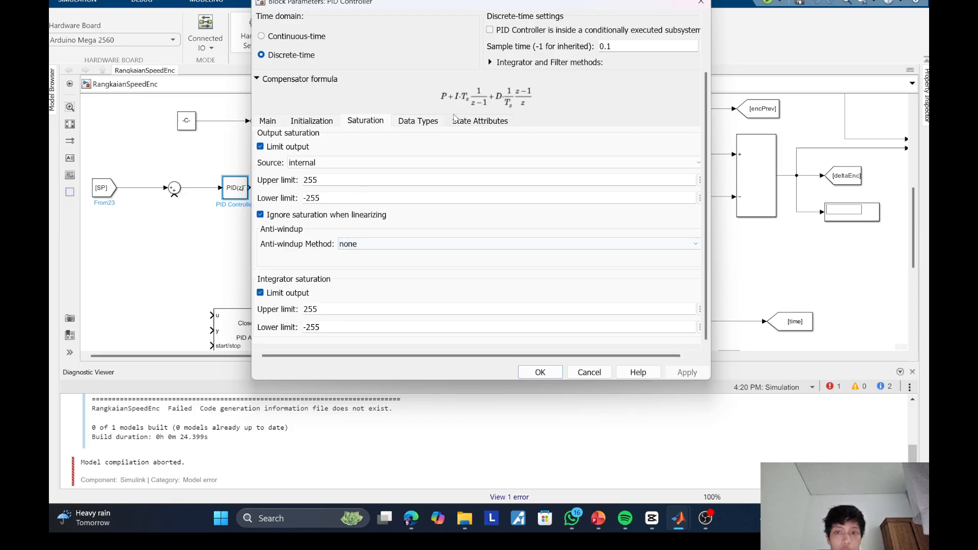
{"action": "left_click", "coordinate": [546, 372]}
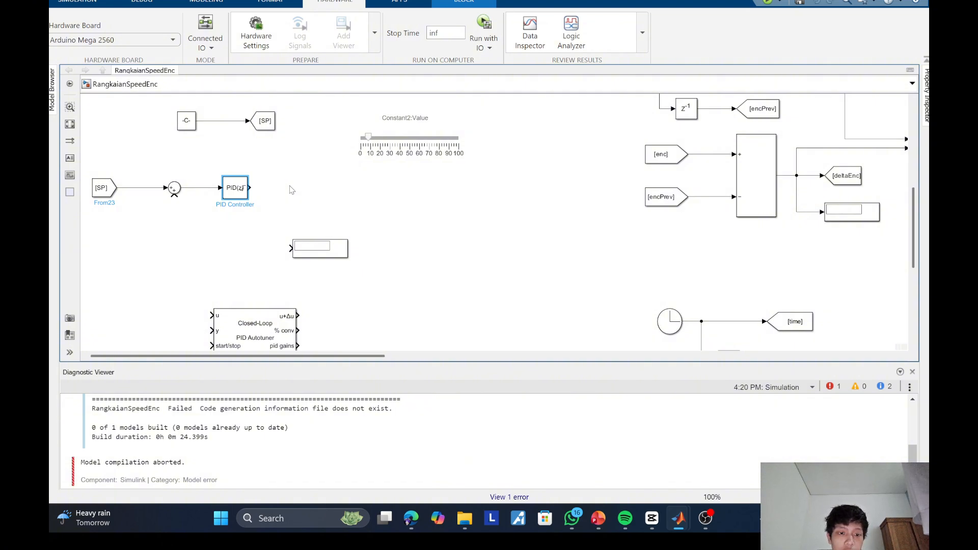
Step: Move the Display block to the free area below the setpoint slider and make a second copy of it
{"action": "left_click_drag", "start_coordinate": [319, 259], "coordinate": [468, 203]}
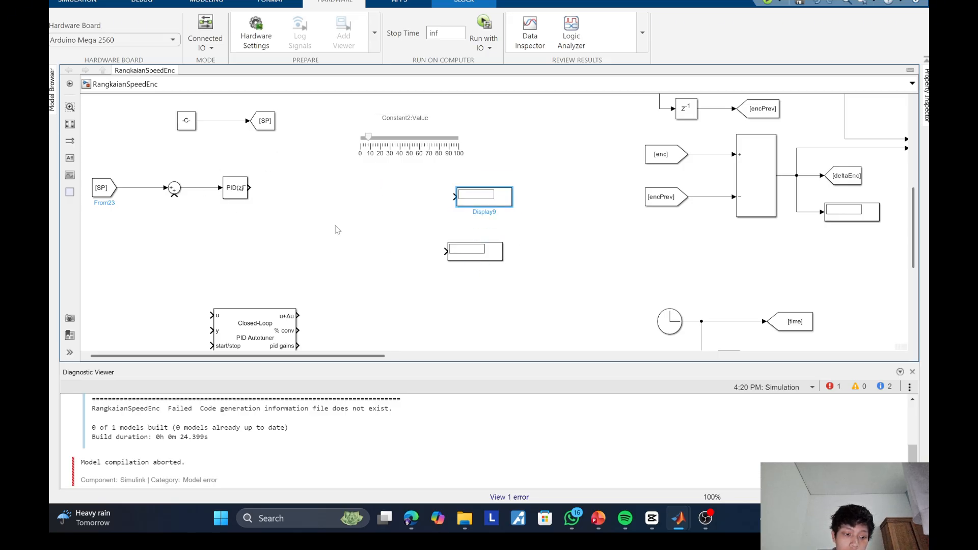
{"action": "scroll", "coordinate": [338, 230], "scroll_direction": "down", "scroll_amount": 4}
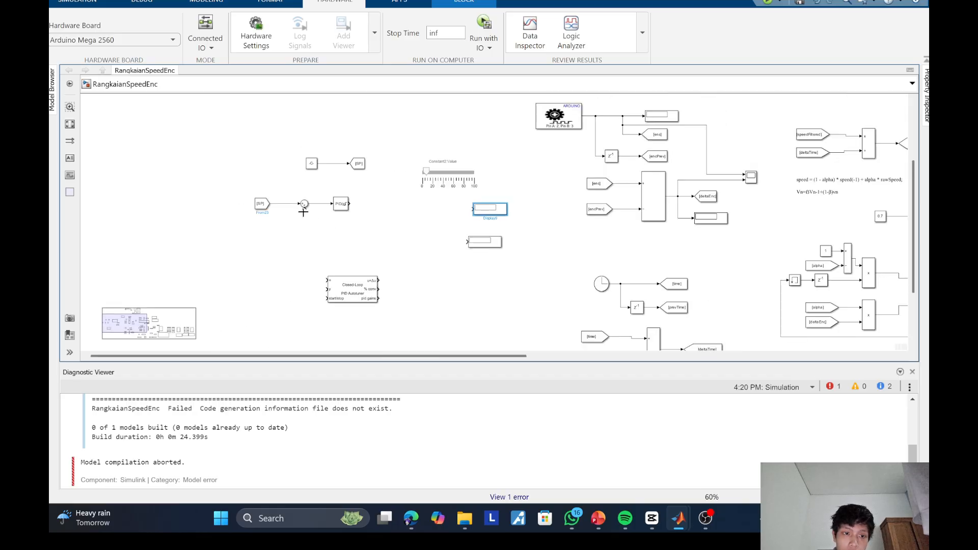
{"action": "left_click", "coordinate": [254, 196]}
{"action": "double_click", "coordinate": [251, 194]}
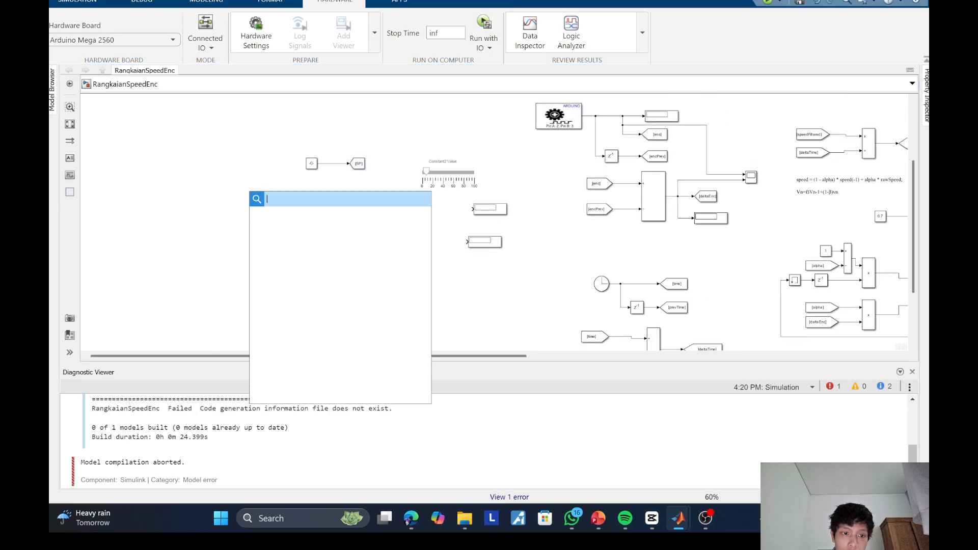
{"action": "left_click", "coordinate": [247, 181]}
{"action": "double_click", "coordinate": [247, 180]}
{"action": "left_click", "coordinate": [242, 172]}
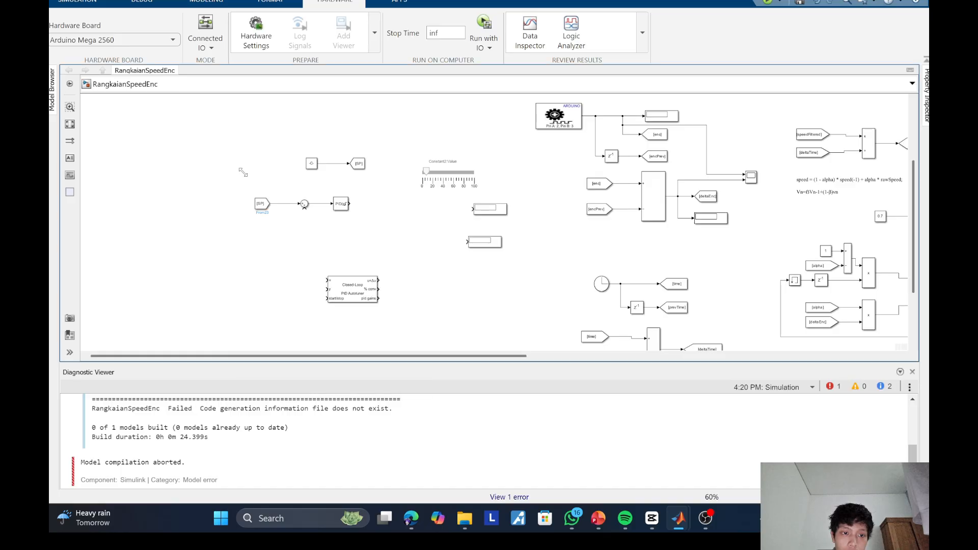
Step: Shift both setpoint block rows left and connect the PID controller's output to the Closed-Loop PID Autotuner's u input
{"action": "left_click_drag", "start_coordinate": [245, 200], "coordinate": [224, 238]}
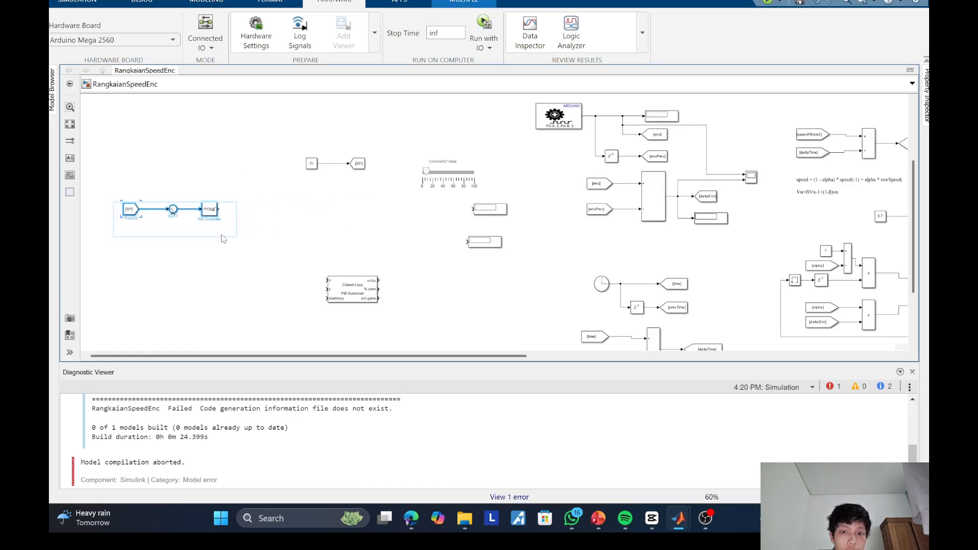
{"action": "left_click_drag", "start_coordinate": [293, 144], "coordinate": [202, 188]}
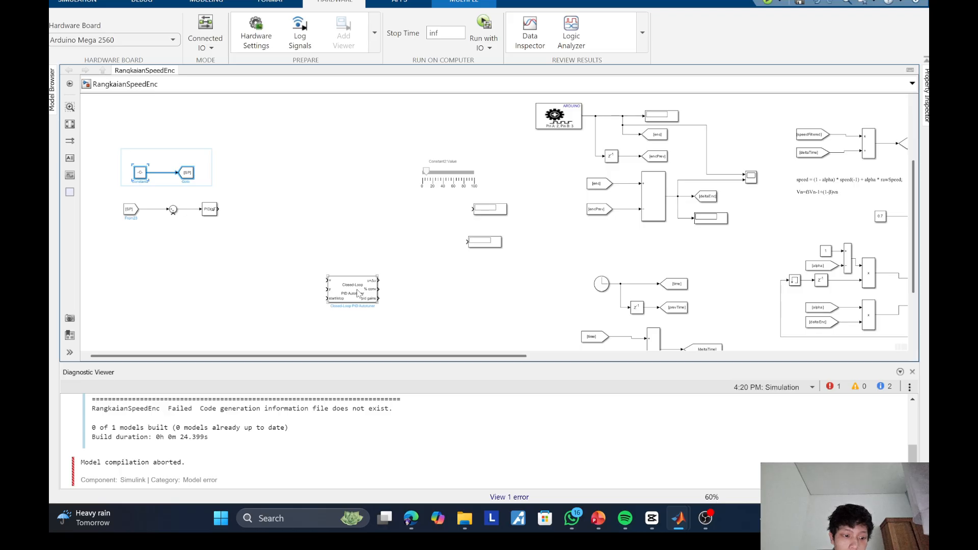
{"action": "left_click_drag", "start_coordinate": [359, 292], "coordinate": [283, 218]}
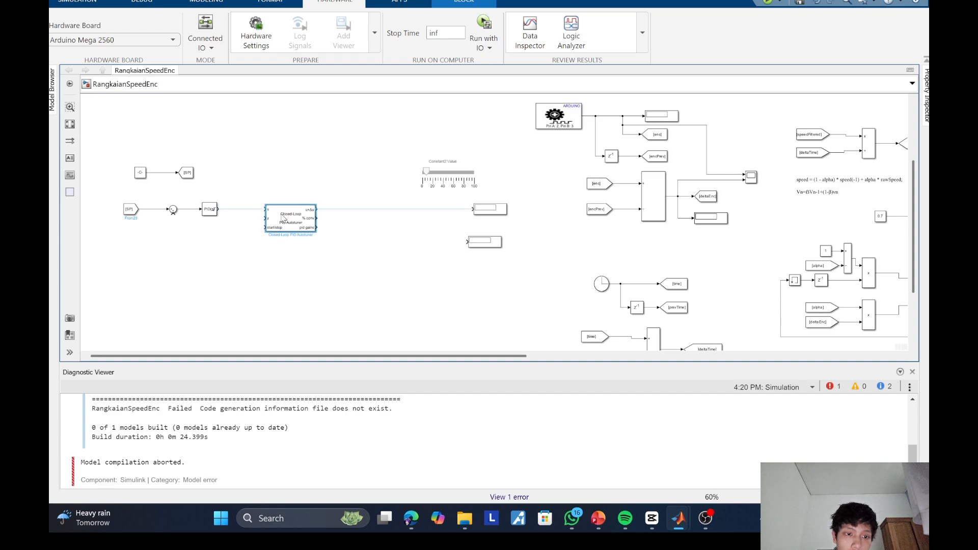
{"action": "left_click", "coordinate": [238, 209]}
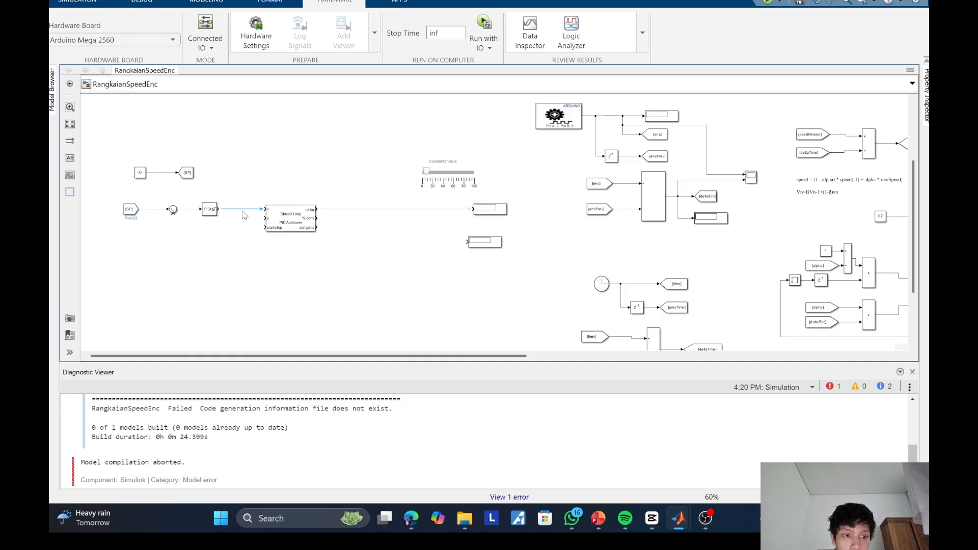
{"action": "left_click", "coordinate": [245, 215]}
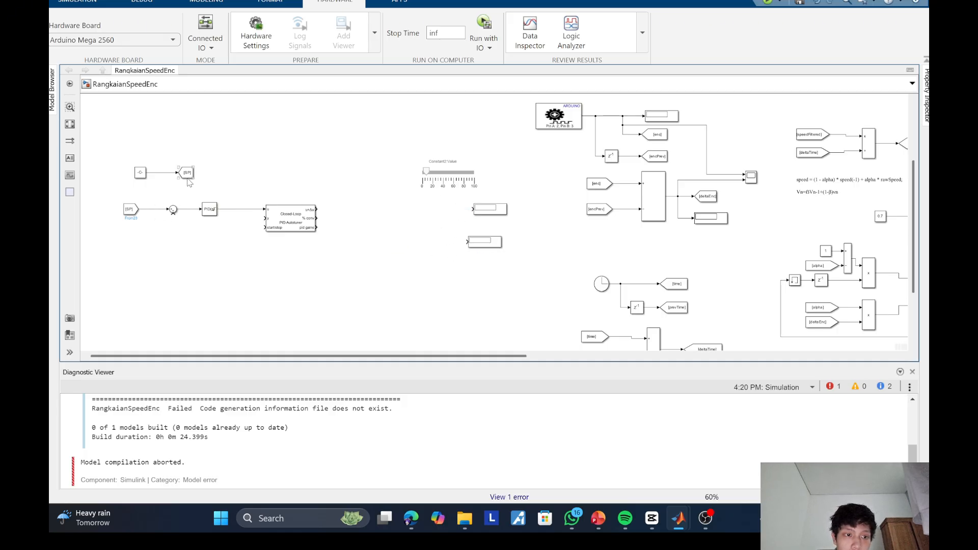
Step: Duplicate the SP Goto block, set its tag to PID, and connect it to the autotuner's u+Δu output
{"action": "left_click_drag", "start_coordinate": [189, 177], "coordinate": [215, 182]}
{"action": "double_click", "coordinate": [210, 175]}
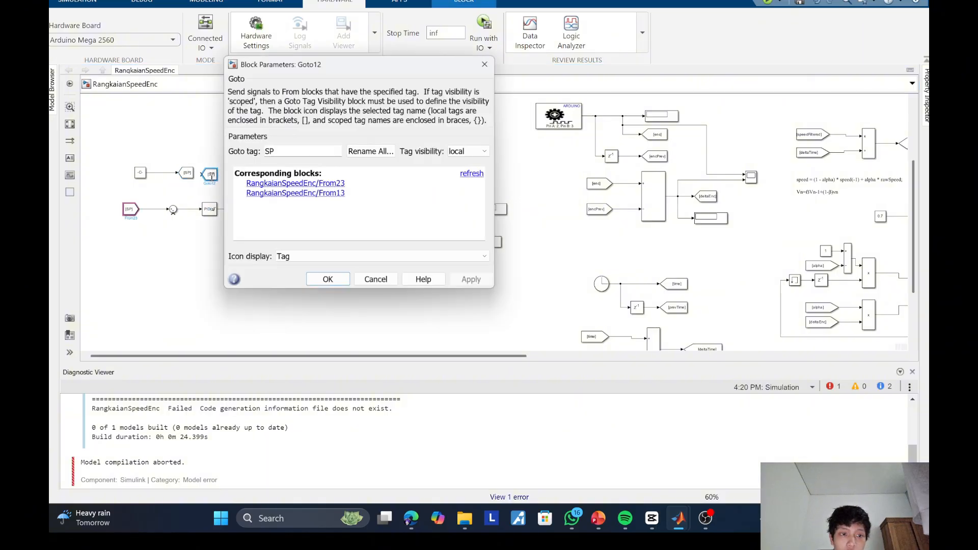
{"action": "double_click", "coordinate": [268, 151]}
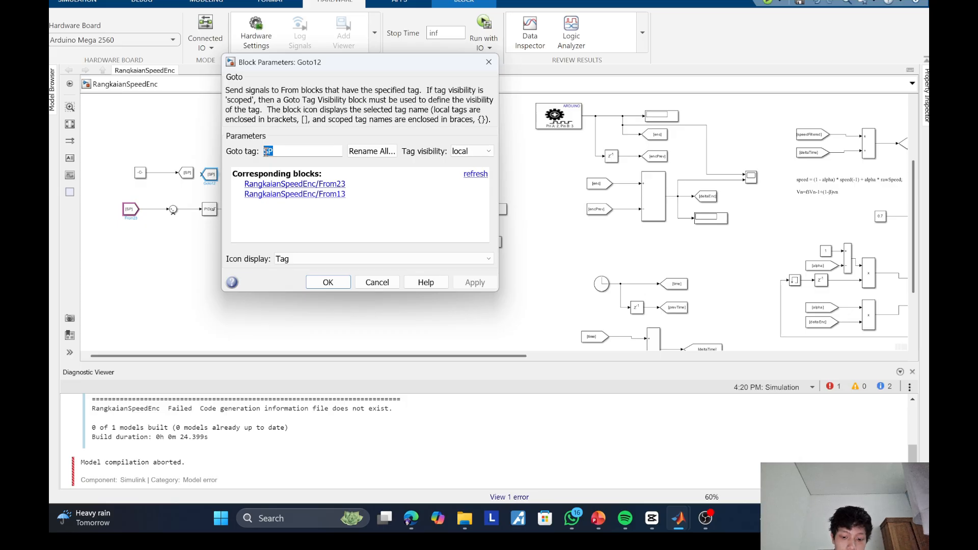
{"action": "type", "text": "PID"}
{"action": "key", "text": "Return"}
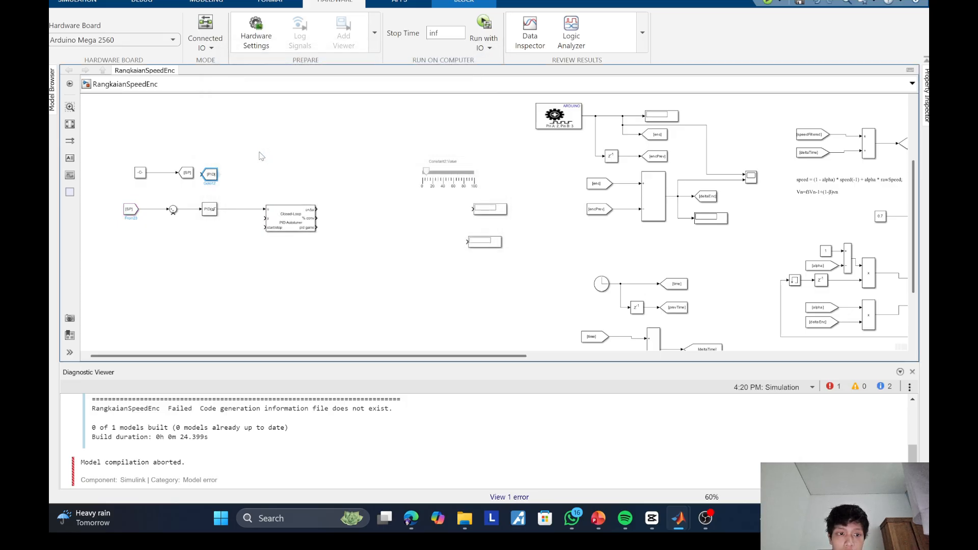
{"action": "left_click_drag", "start_coordinate": [211, 174], "coordinate": [342, 213]}
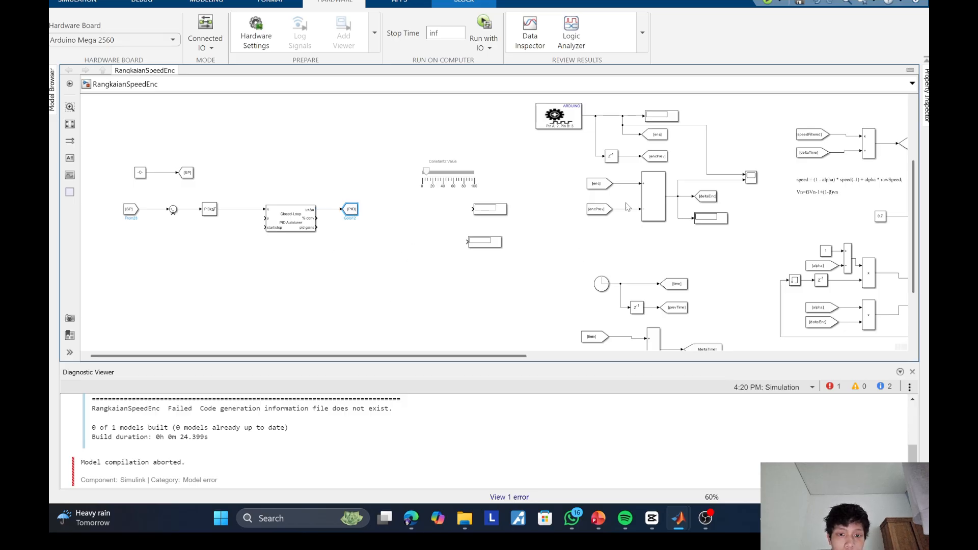
Step: Connect one Display to the autotuner's u+Δu signal and the other to the line between the Sum and PID controller
{"action": "left_click", "coordinate": [490, 212]}
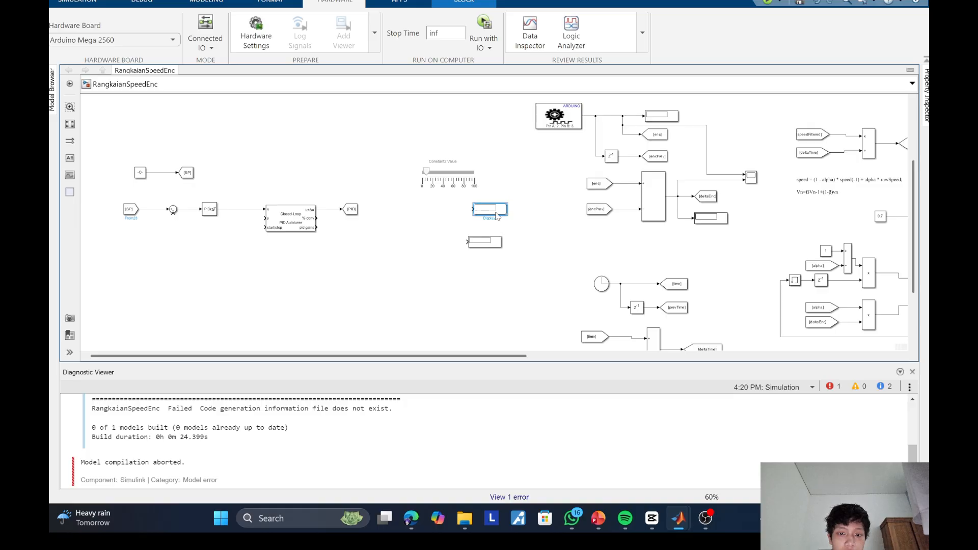
{"action": "left_click_drag", "start_coordinate": [497, 216], "coordinate": [366, 183]}
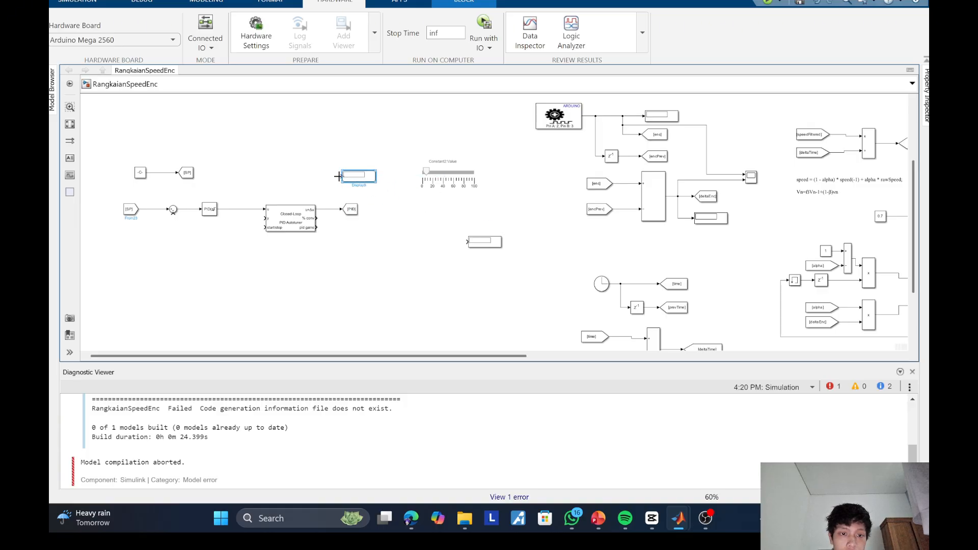
{"action": "left_click", "coordinate": [340, 176]}
{"action": "left_click", "coordinate": [330, 209]}
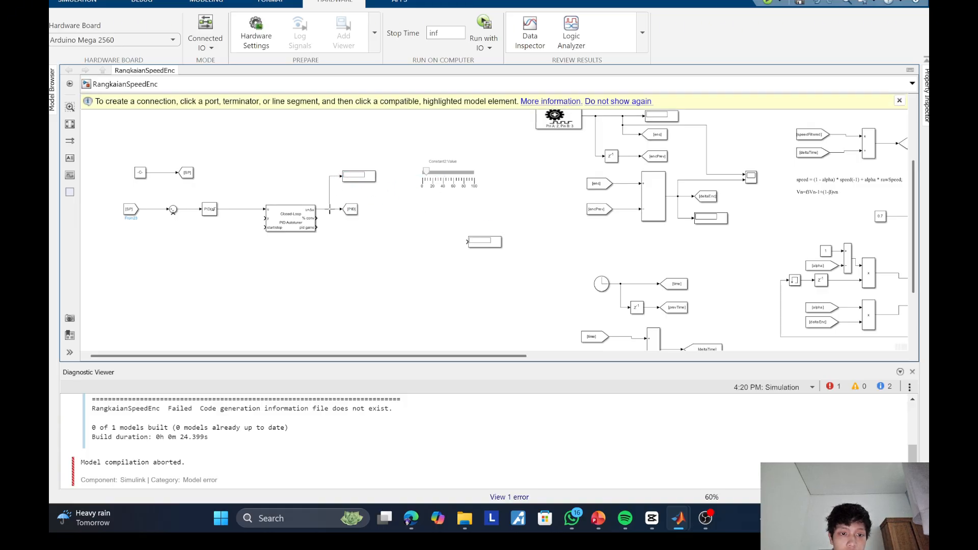
{"action": "mouse_move", "coordinate": [484, 242]}
{"action": "left_mouse_down"}
{"action": "mouse_move", "coordinate": [239, 185]}
{"action": "mouse_move", "coordinate": [264, 182]}
{"action": "mouse_move", "coordinate": [209, 183]}
{"action": "mouse_move", "coordinate": [241, 183]}
{"action": "mouse_move", "coordinate": [188, 209]}
{"action": "left_mouse_up"}
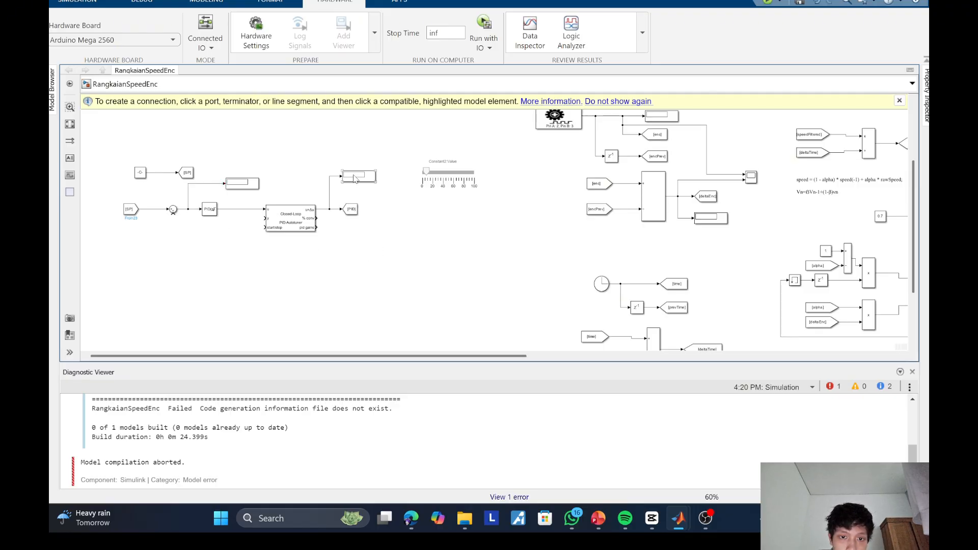
Step: Add two more Display copies and connect them to the autotuner's % conv and pid gains outputs
{"action": "mouse_move", "coordinate": [361, 178]}
{"action": "left_mouse_down", "text": "ctrl"}
{"action": "mouse_move", "coordinate": [385, 236]}
{"action": "mouse_move", "coordinate": [316, 218]}
{"action": "left_mouse_up", "text": "ctrl"}
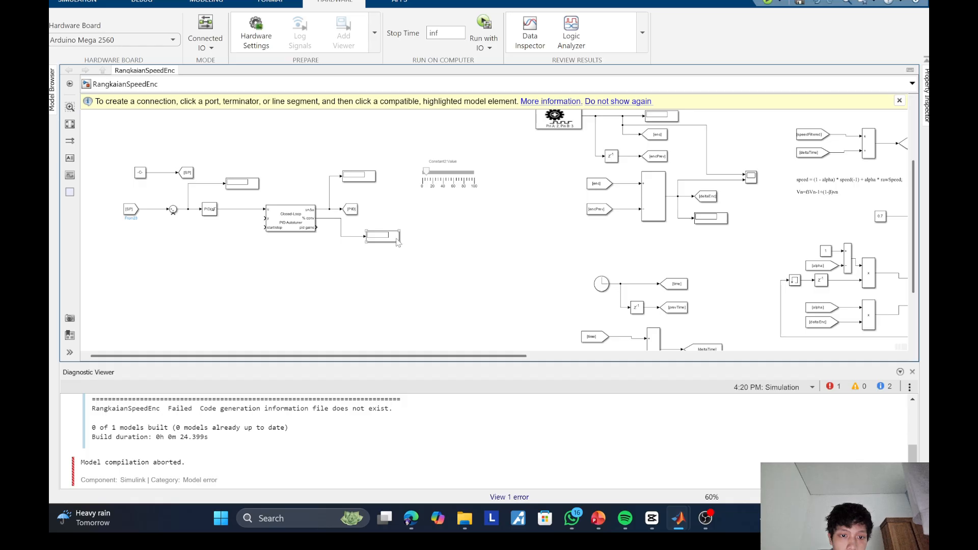
{"action": "left_click_drag", "start_coordinate": [397, 243], "coordinate": [406, 225]}
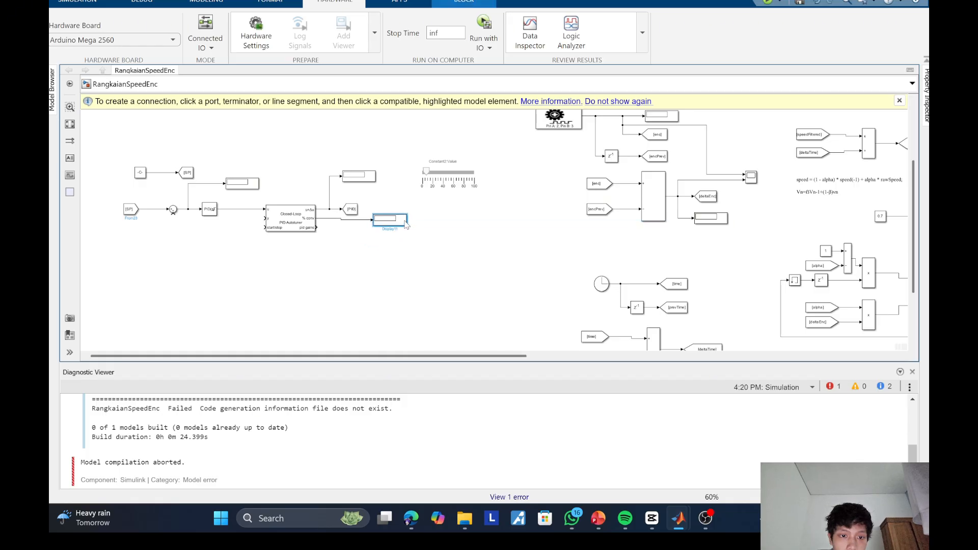
{"action": "left_click", "coordinate": [365, 182]}
{"action": "left_click_drag", "start_coordinate": [365, 185], "coordinate": [328, 237]}
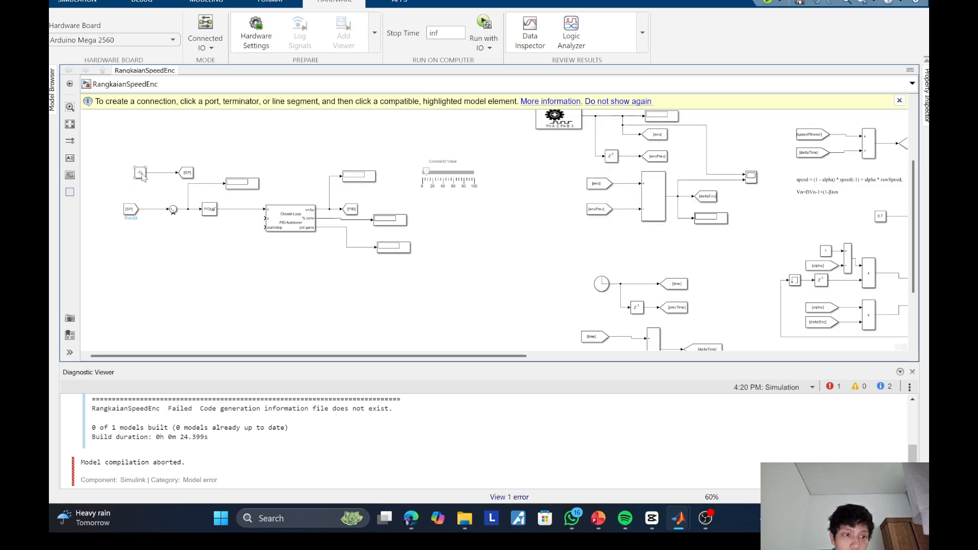
Step: Copy the setpoint Constant to the autotuner's start/stop input and place a Toggle Switch from Simulink/Dashboard below the autotuner
{"action": "left_click_drag", "start_coordinate": [141, 173], "coordinate": [238, 233]}
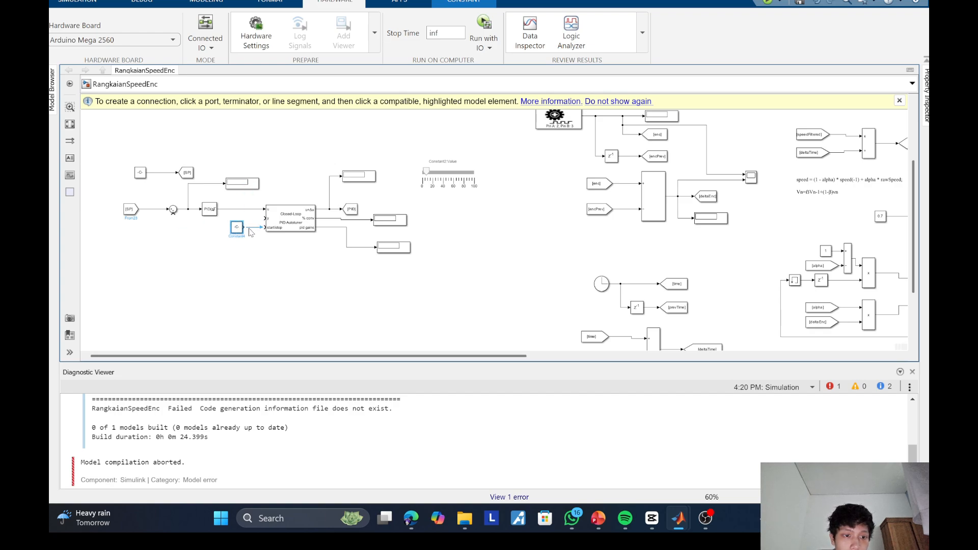
{"action": "double_click", "coordinate": [362, 286]}
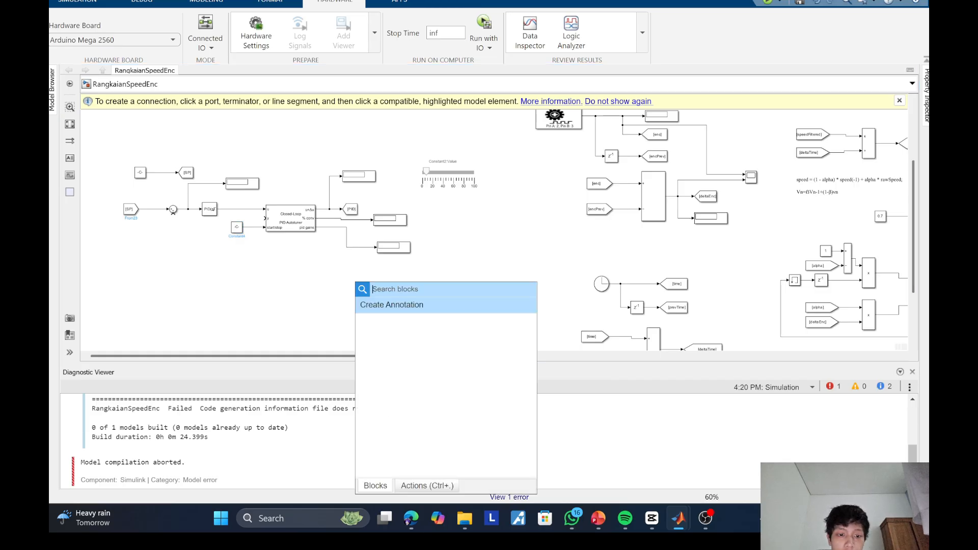
{"action": "type", "text": "T"}
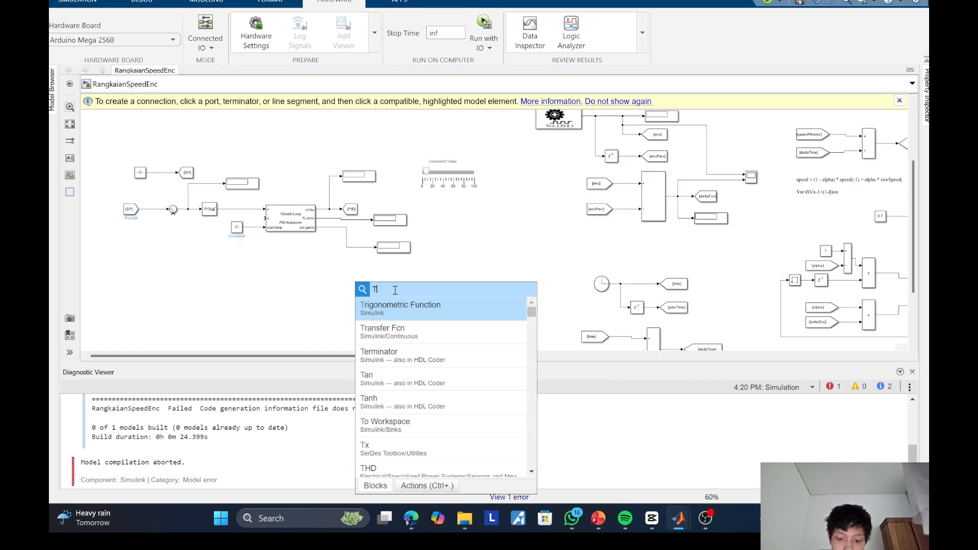
{"action": "type", "text": "og"}
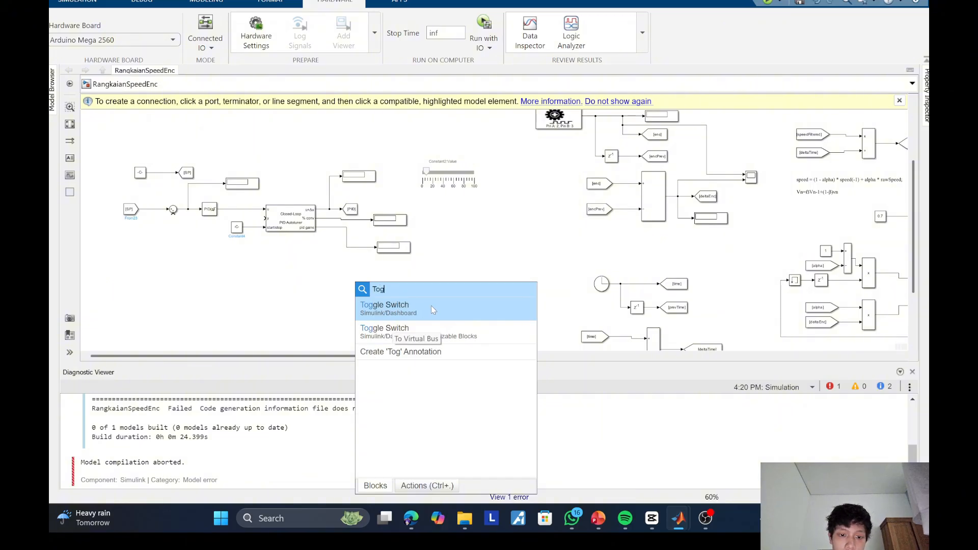
{"action": "double_click", "coordinate": [401, 312]}
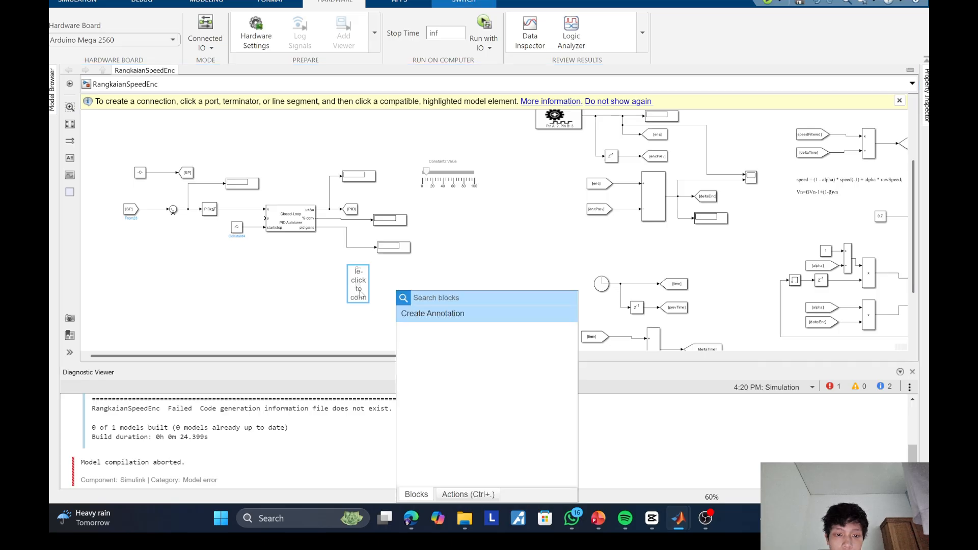
{"action": "left_click_drag", "start_coordinate": [360, 293], "coordinate": [298, 293]}
Step: Link the Toggle Switch to the value of the Constant feeding the autotuner's start/stop input
{"action": "double_click", "coordinate": [299, 294]}
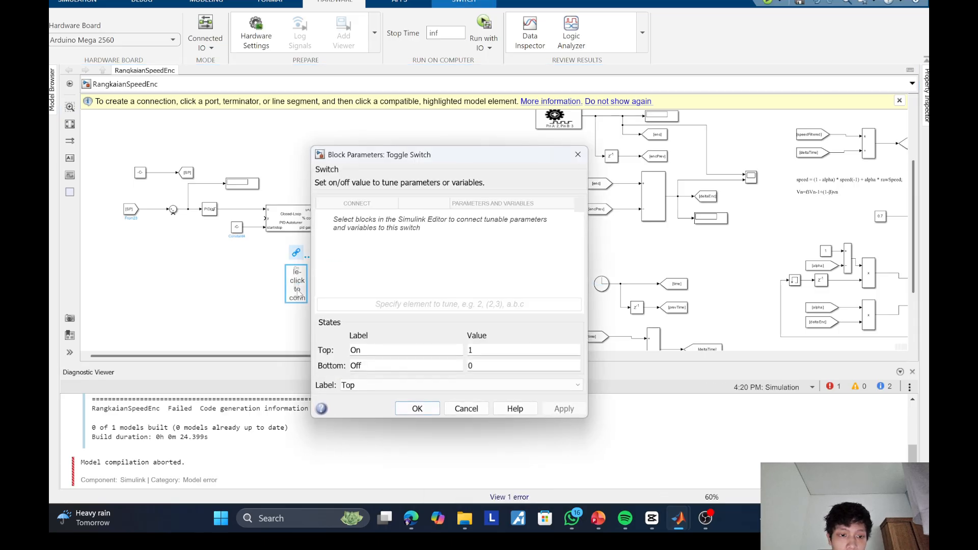
{"action": "left_click", "coordinate": [341, 206]}
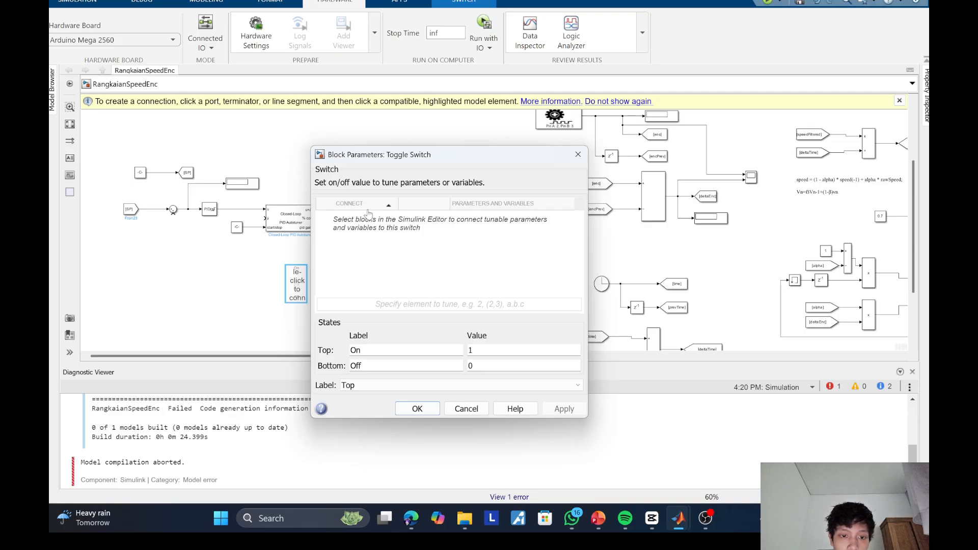
{"action": "left_click", "coordinate": [237, 227]}
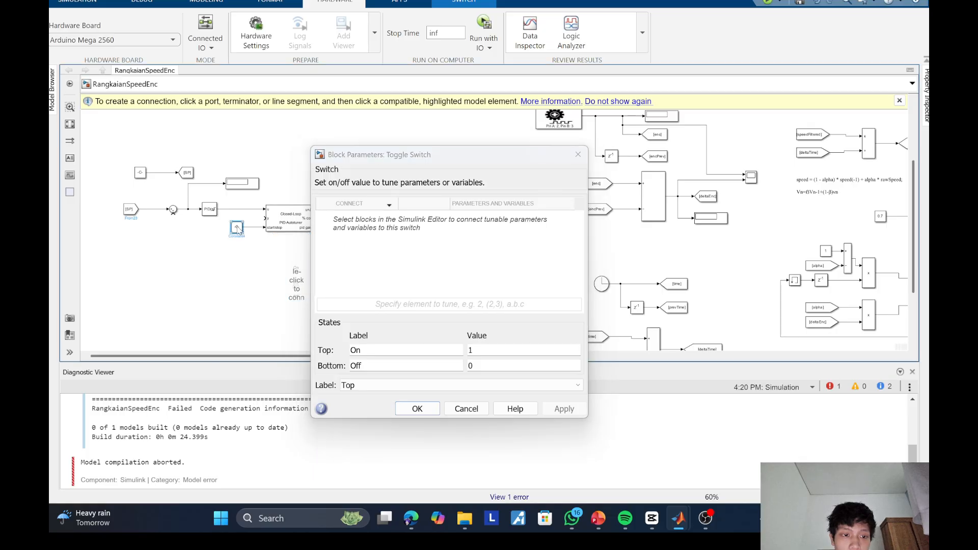
{"action": "left_click", "coordinate": [357, 219]}
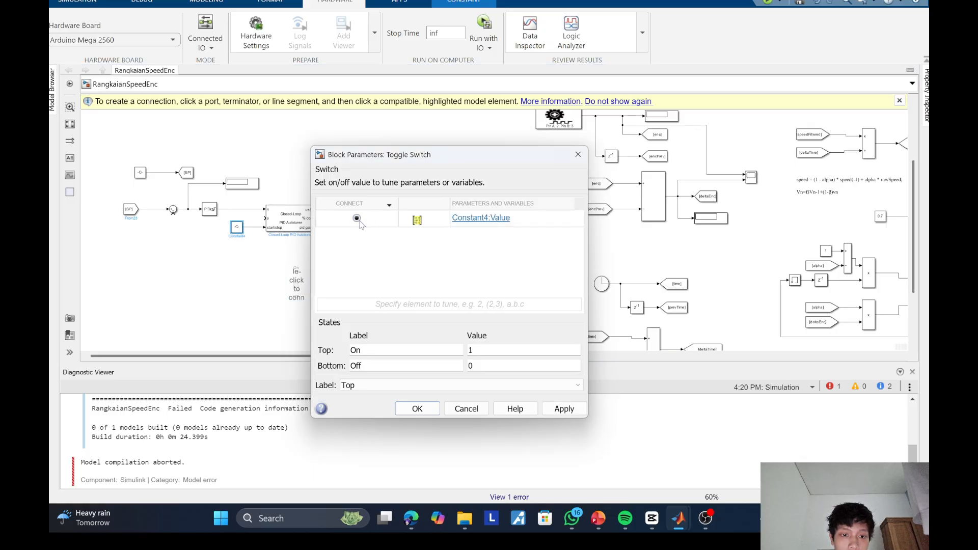
{"action": "left_click", "coordinate": [564, 408]}
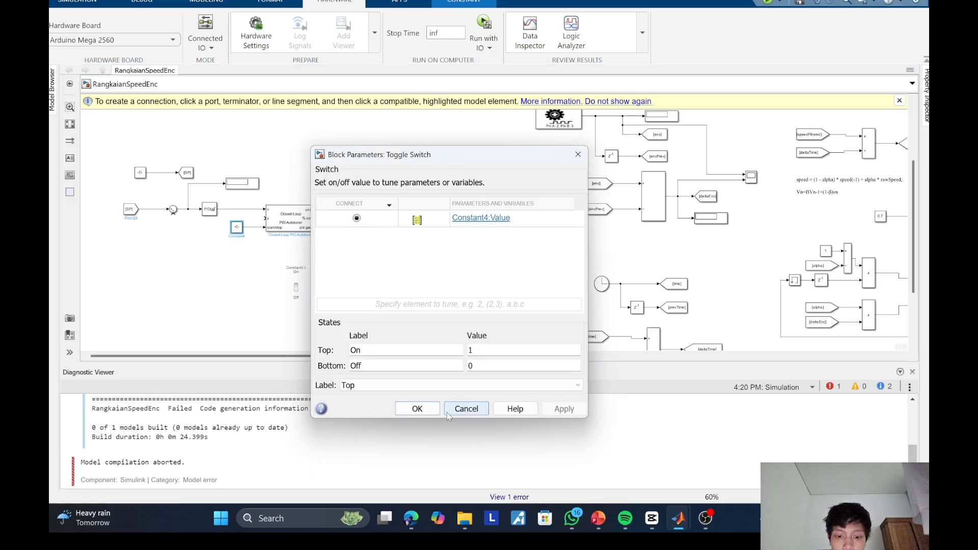
{"action": "left_click", "coordinate": [418, 409]}
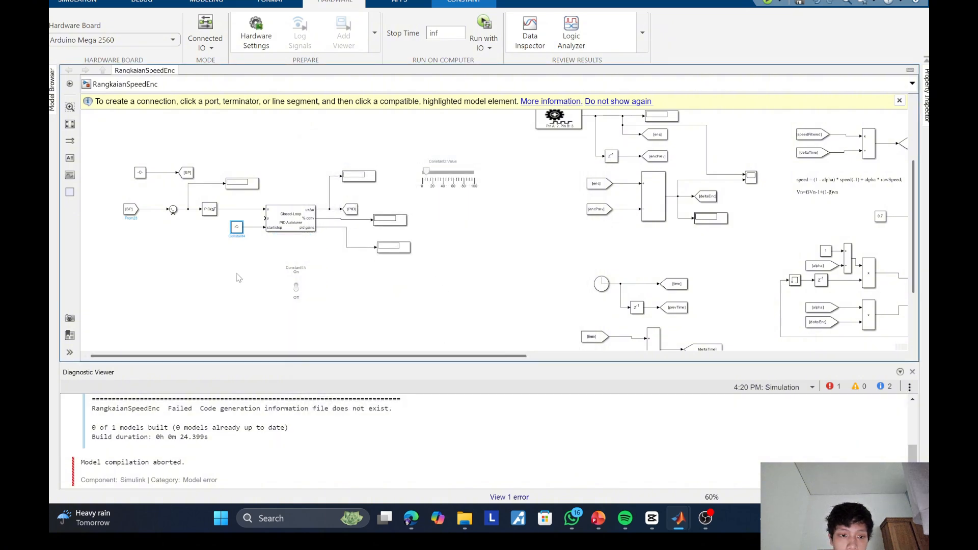
Step: Flip the Toggle Switch on and back off, and rotate it to a horizontal orientation
{"action": "left_click", "coordinate": [296, 290]}
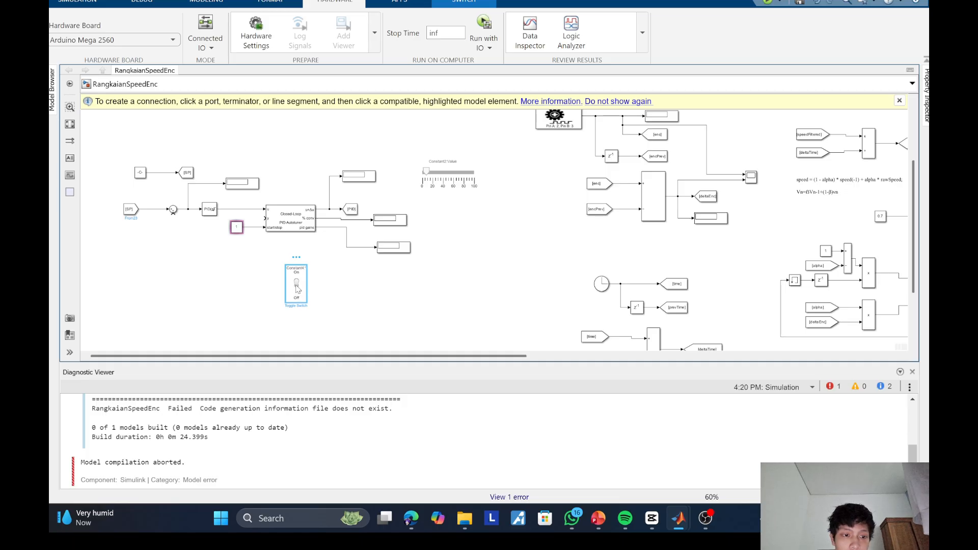
{"action": "left_click", "coordinate": [297, 289]}
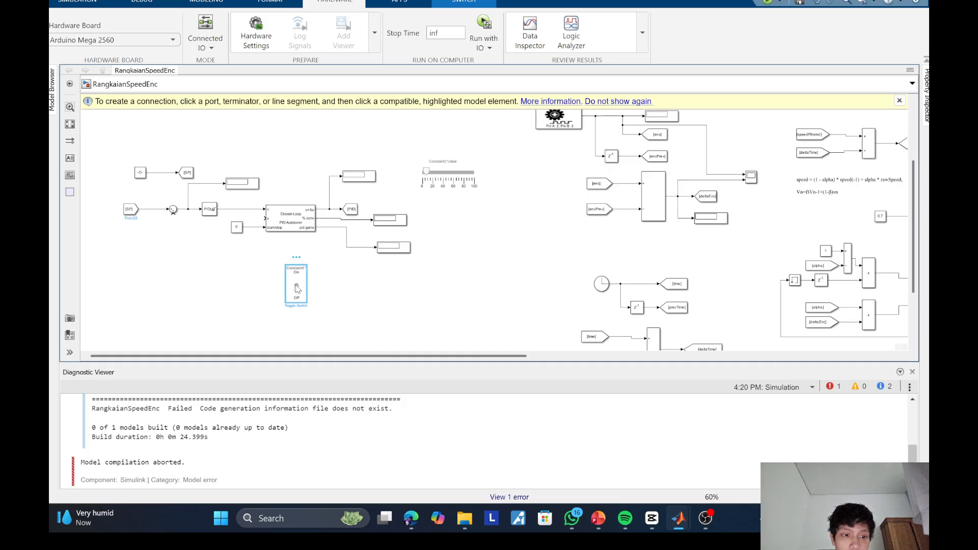
{"action": "left_click", "coordinate": [254, 276]}
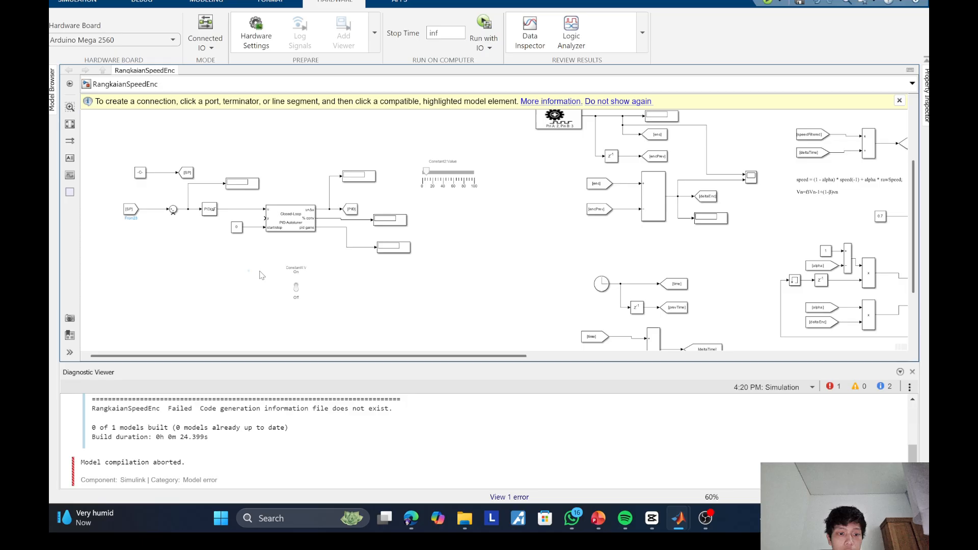
{"action": "left_click", "coordinate": [302, 289]}
{"action": "key", "text": "ctrl+r"}
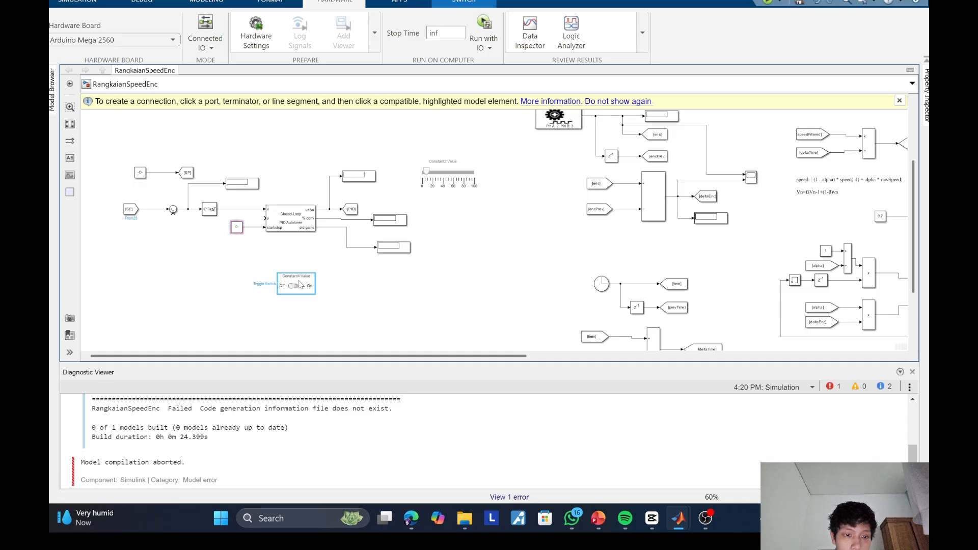
{"action": "left_click", "coordinate": [277, 310]}
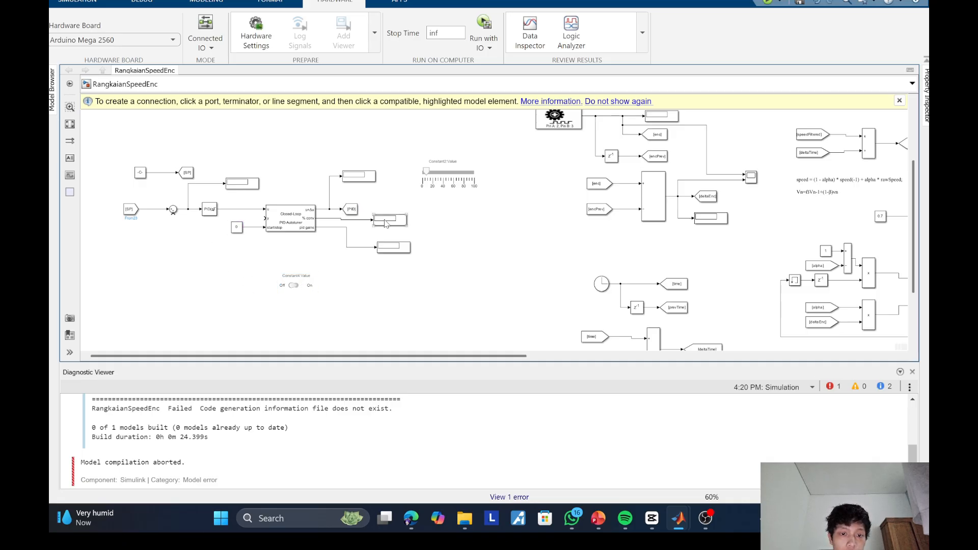
Step: Add a Display copy below the SP From block and connect it to the line into the Sum block
{"action": "left_click_drag", "start_coordinate": [384, 223], "coordinate": [156, 212]}
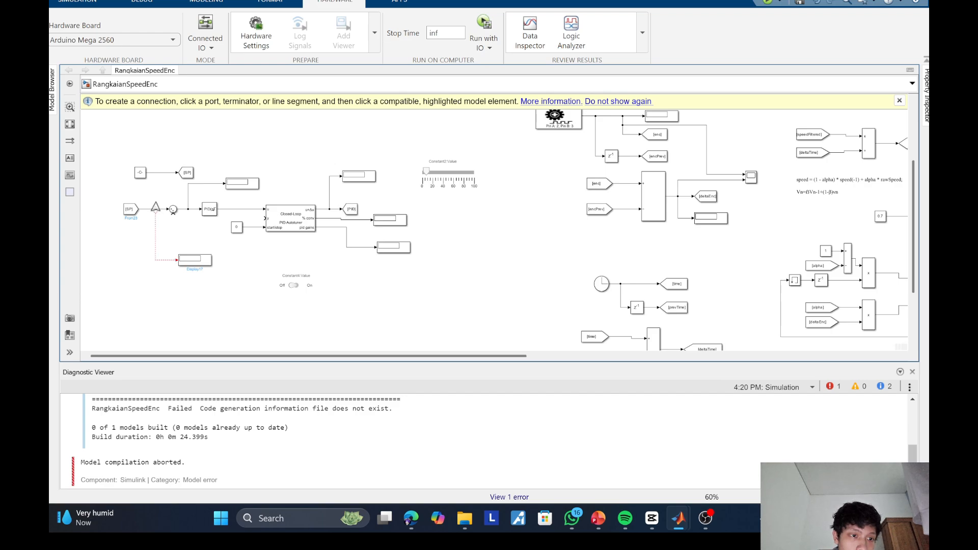
{"action": "left_click", "coordinate": [156, 209]}
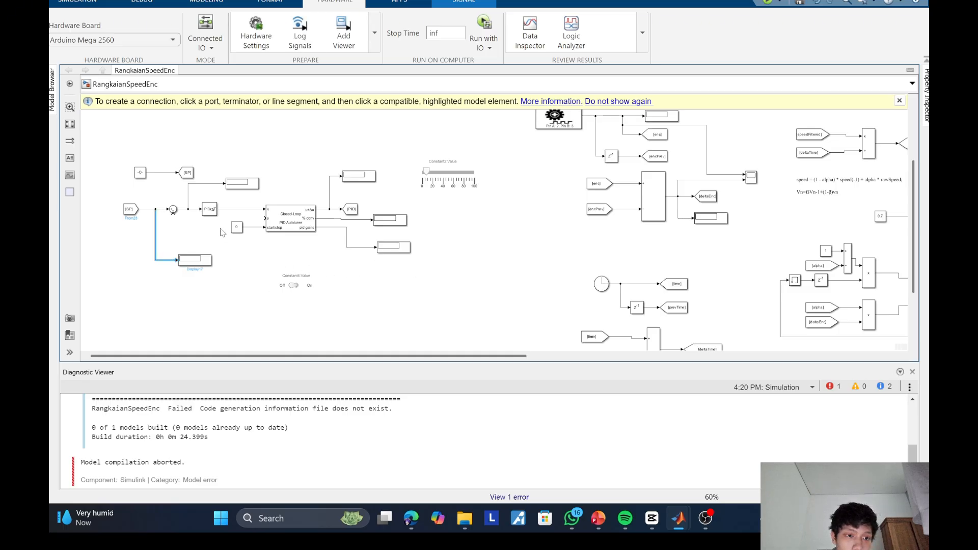
{"action": "left_click_drag", "start_coordinate": [191, 266], "coordinate": [145, 262]}
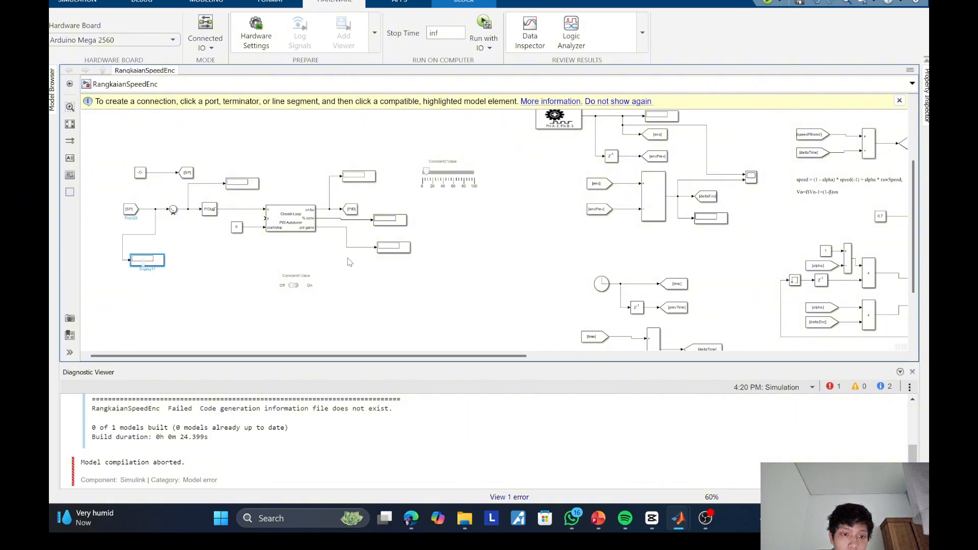
Step: Add a From block for the feedback beyond the autotuner's output displays and set its Goto tag to enc
{"action": "left_click_drag", "start_coordinate": [357, 214], "coordinate": [382, 214]}
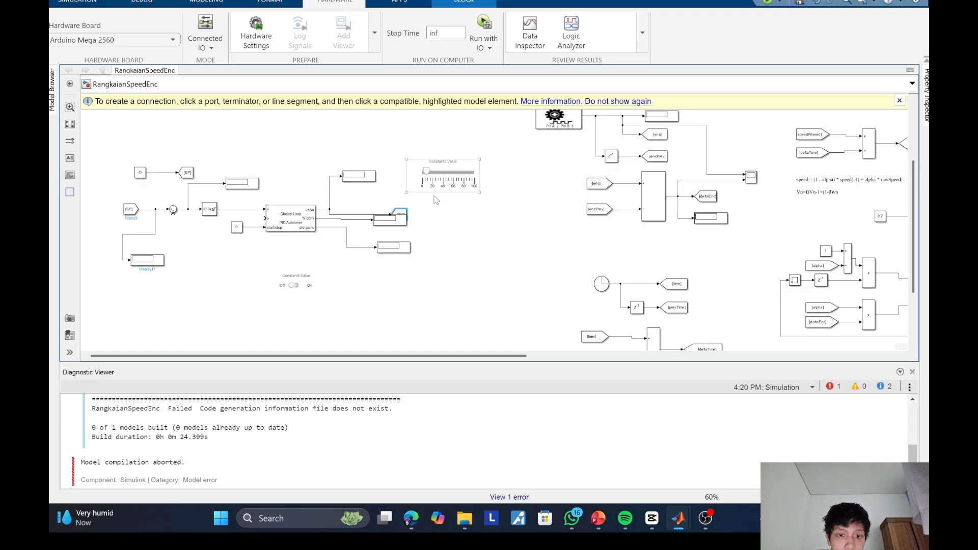
{"action": "left_click_drag", "start_coordinate": [402, 215], "coordinate": [460, 243]}
{"action": "double_click", "coordinate": [450, 237]}
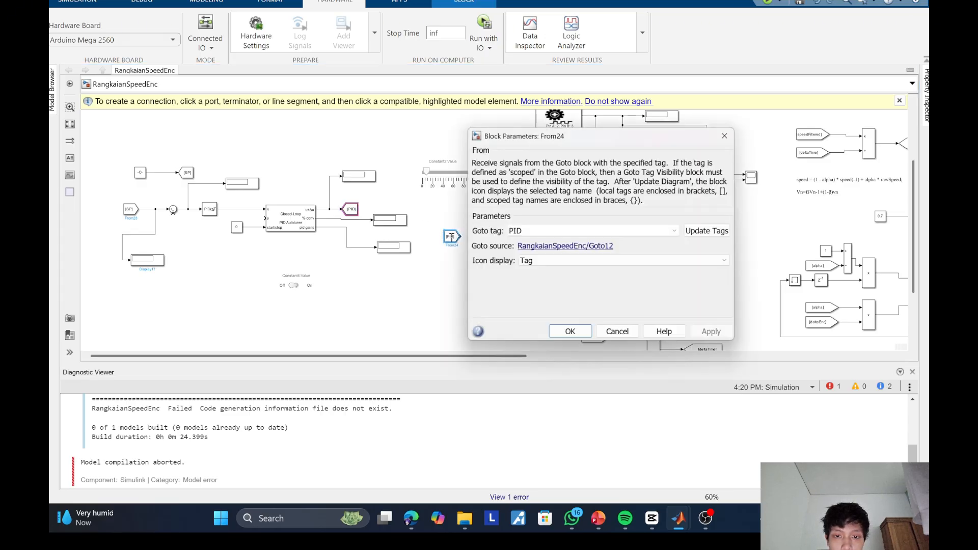
{"action": "double_click", "coordinate": [537, 230]}
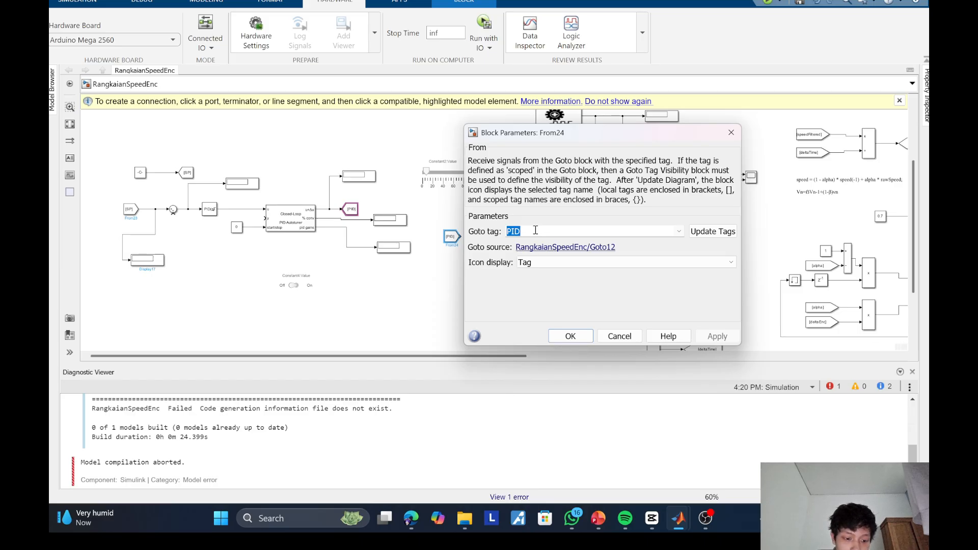
{"action": "type", "text": "enc"}
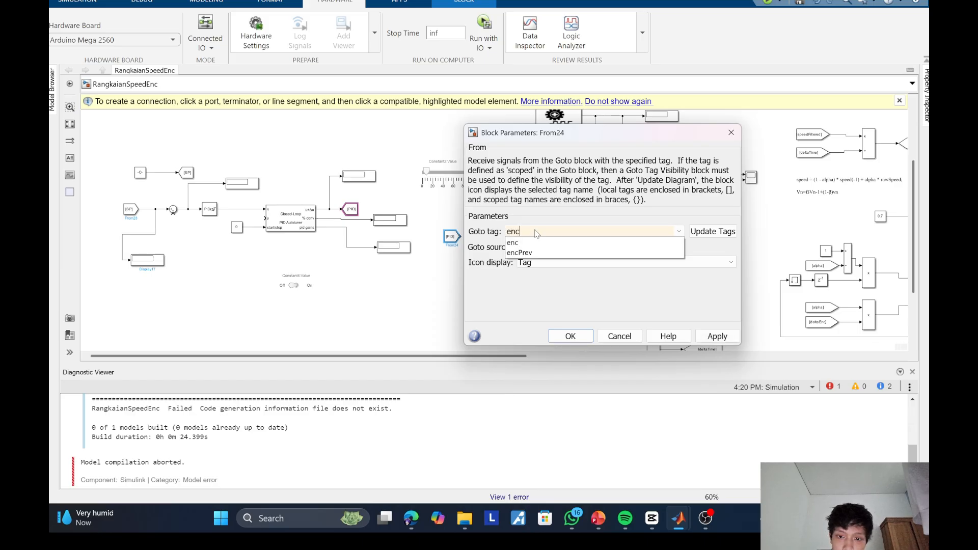
{"action": "left_click", "coordinate": [718, 336]}
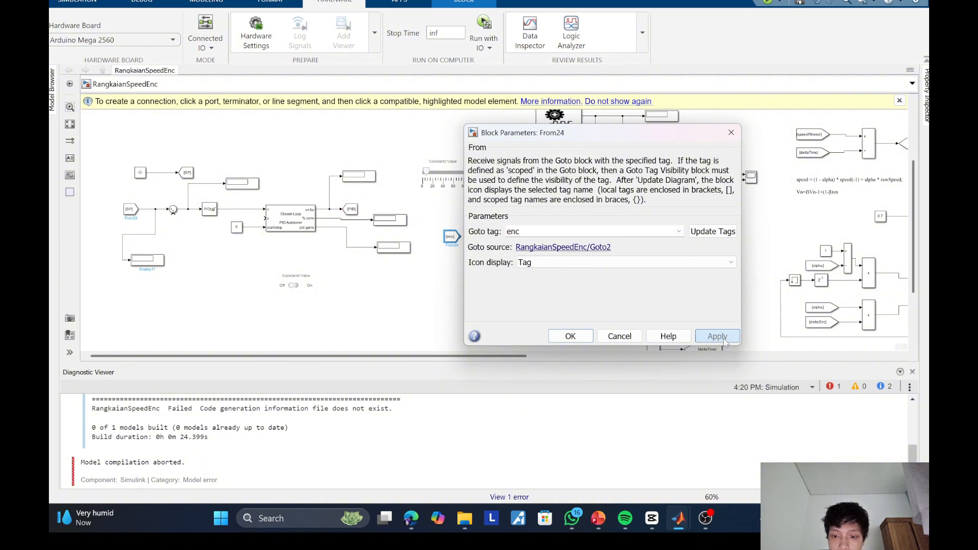
{"action": "left_click", "coordinate": [568, 337]}
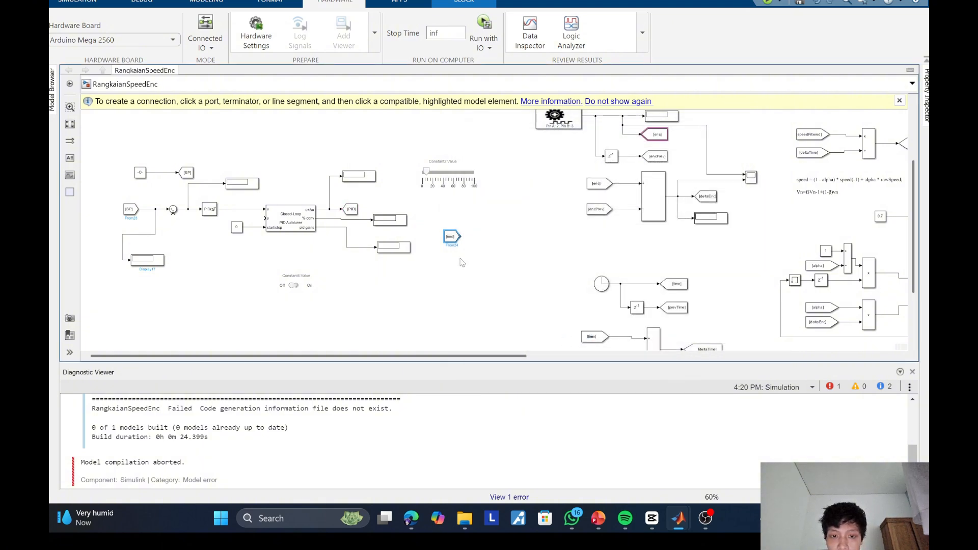
{"action": "left_click", "coordinate": [454, 235]}
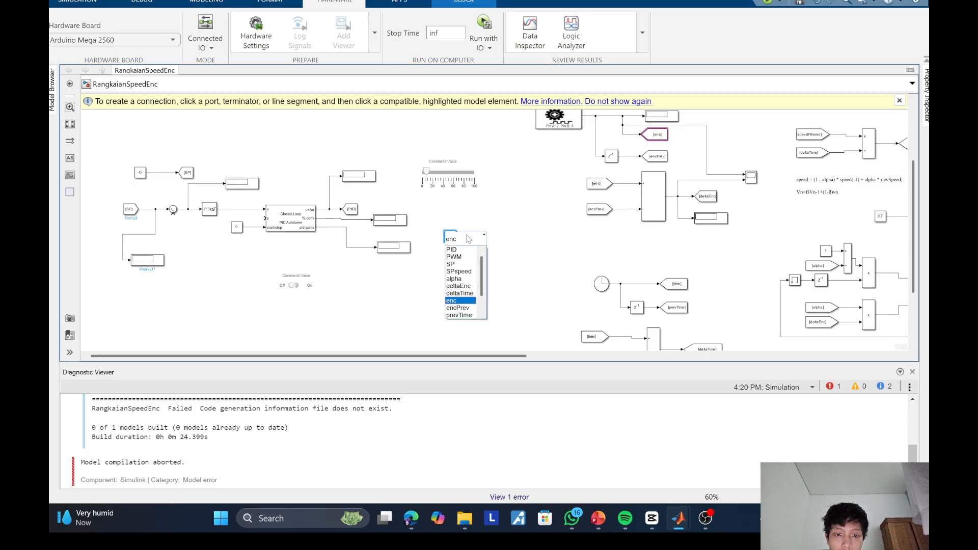
{"action": "left_click", "coordinate": [464, 221]}
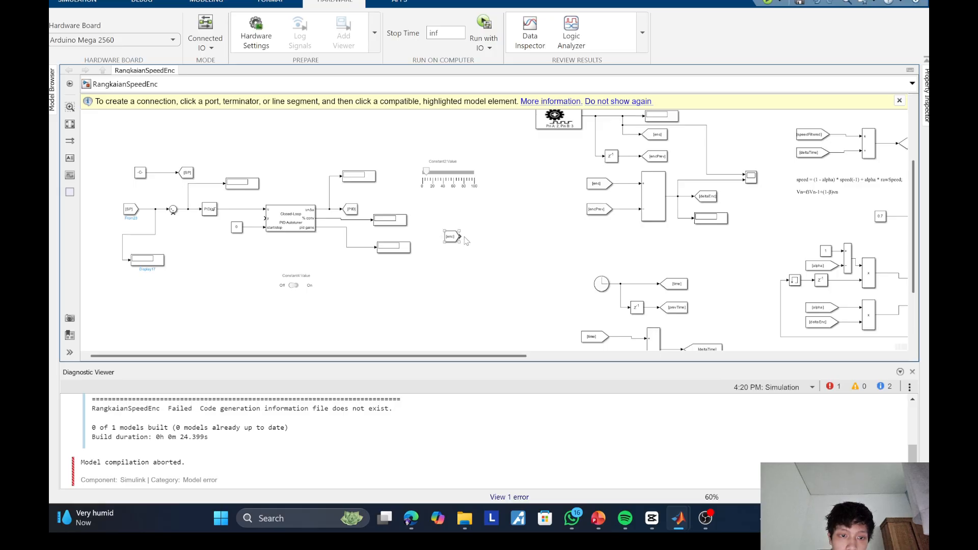
Step: Connect the enc From block to the Sum's feedback input and move the Toggle Switch directly under the autotuner's start/stop Constant
{"action": "left_click_drag", "start_coordinate": [465, 238], "coordinate": [174, 215]}
{"action": "left_click", "coordinate": [466, 227]}
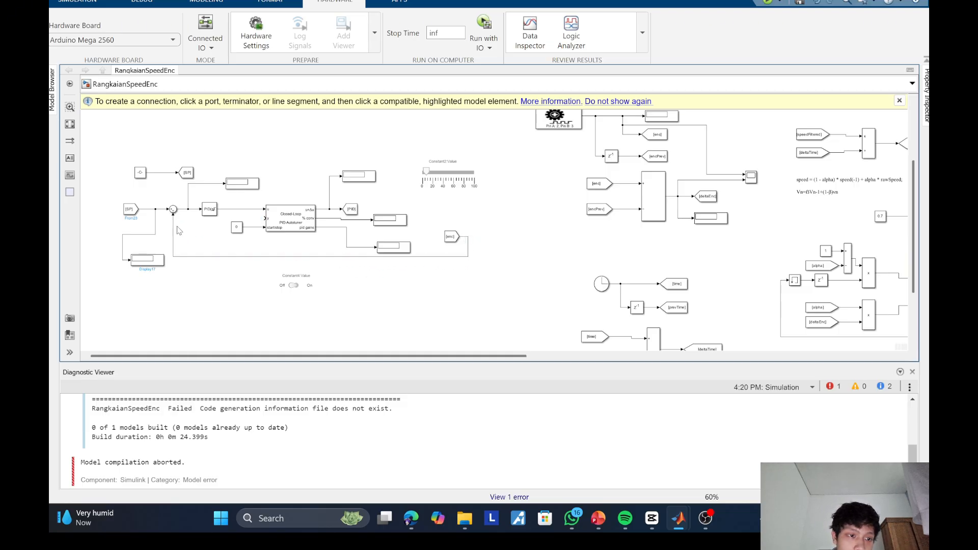
{"action": "left_click_drag", "start_coordinate": [337, 256], "coordinate": [271, 254]}
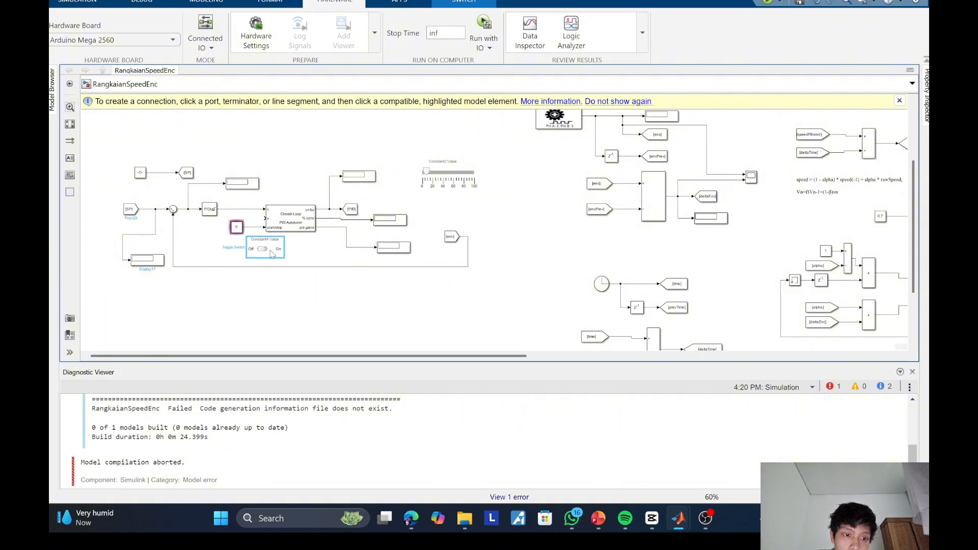
{"action": "left_click", "coordinate": [274, 309]}
Step: Add two Display copies, connecting one to the enc feedback line and the other to the PID controller's output
{"action": "left_click", "coordinate": [154, 262]}
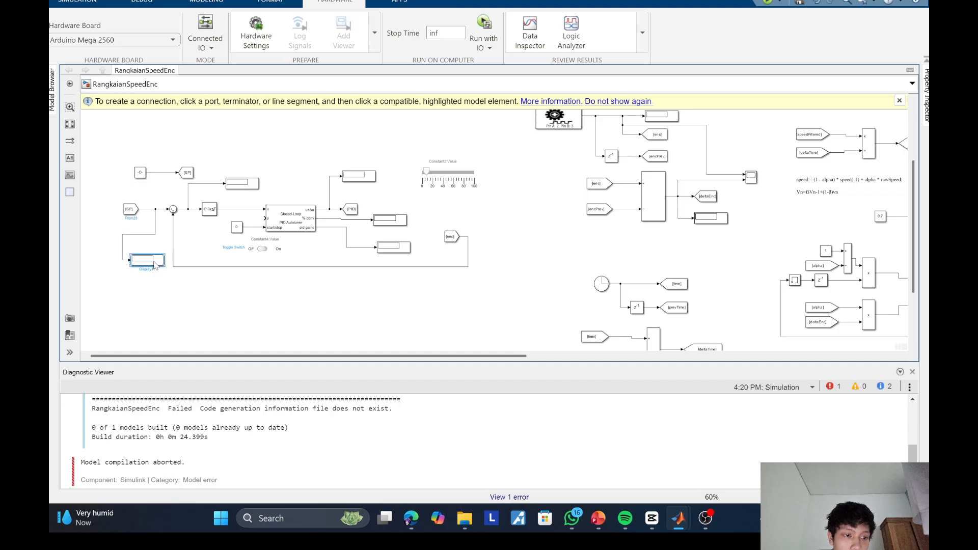
{"action": "mouse_move", "coordinate": [155, 264]}
{"action": "left_mouse_down"}
{"action": "mouse_move", "coordinate": [145, 326]}
{"action": "mouse_move", "coordinate": [143, 295]}
{"action": "mouse_move", "coordinate": [128, 285]}
{"action": "mouse_move", "coordinate": [173, 268]}
{"action": "left_mouse_up"}
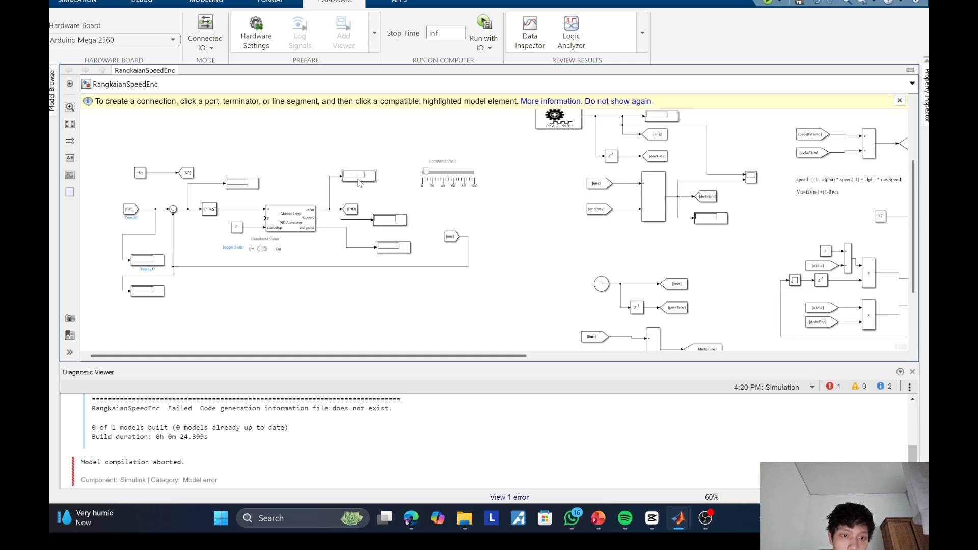
{"action": "left_click_drag", "start_coordinate": [359, 176], "coordinate": [259, 201]}
{"action": "left_click", "coordinate": [227, 183]}
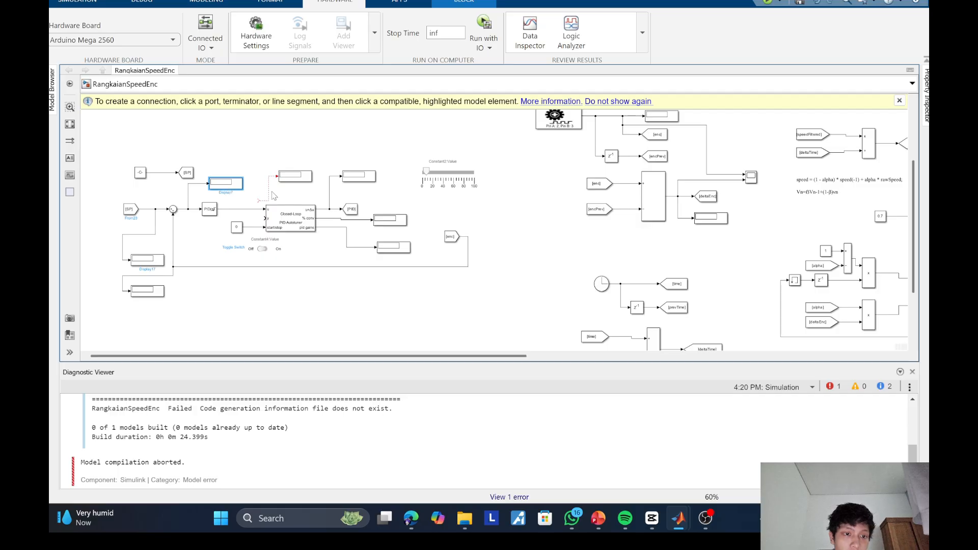
{"action": "left_click_drag", "start_coordinate": [258, 201], "coordinate": [250, 209]}
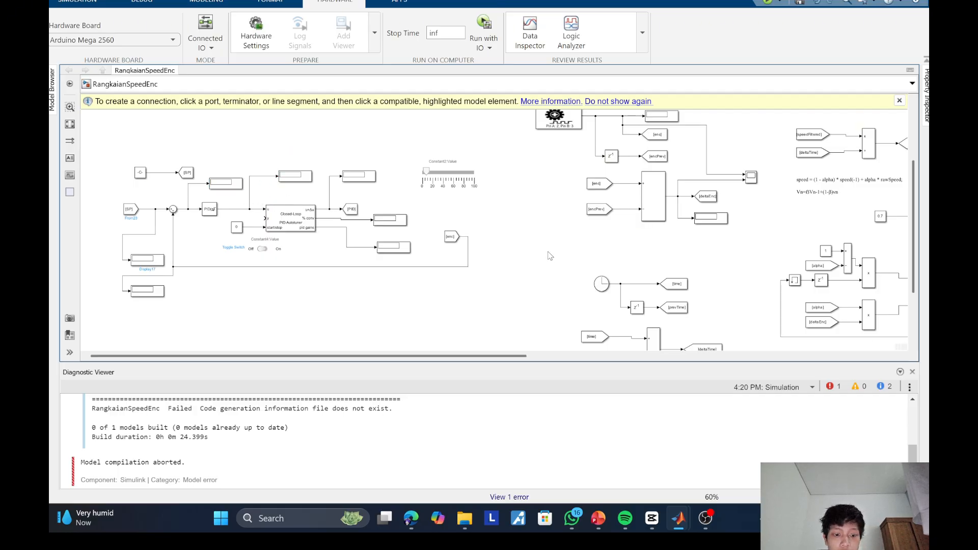
Step: Add a Scope just above the enc From block and connect its input to the autotuner's u+Δu output line
{"action": "right_click", "coordinate": [472, 218]}
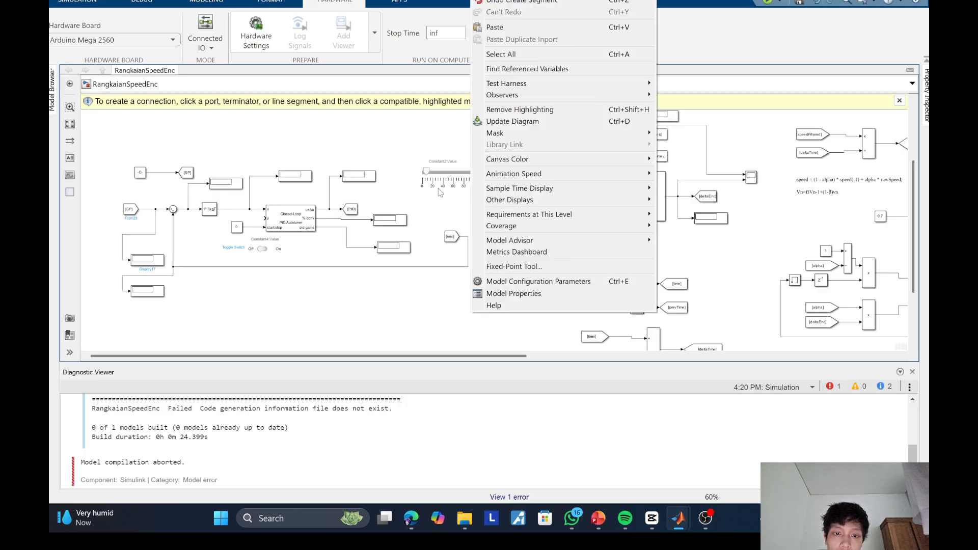
{"action": "left_click", "coordinate": [443, 212]}
{"action": "type", "text": "sco"}
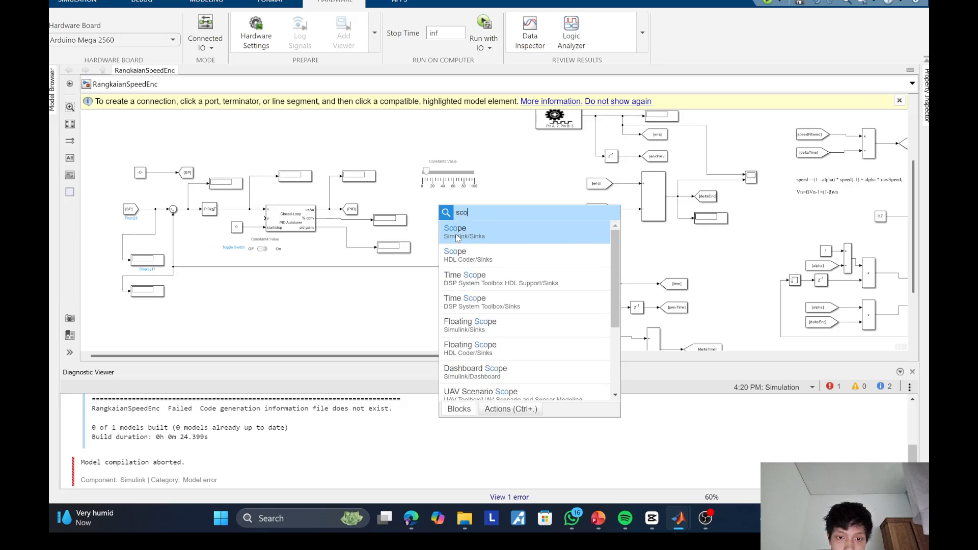
{"action": "left_click", "coordinate": [457, 238]}
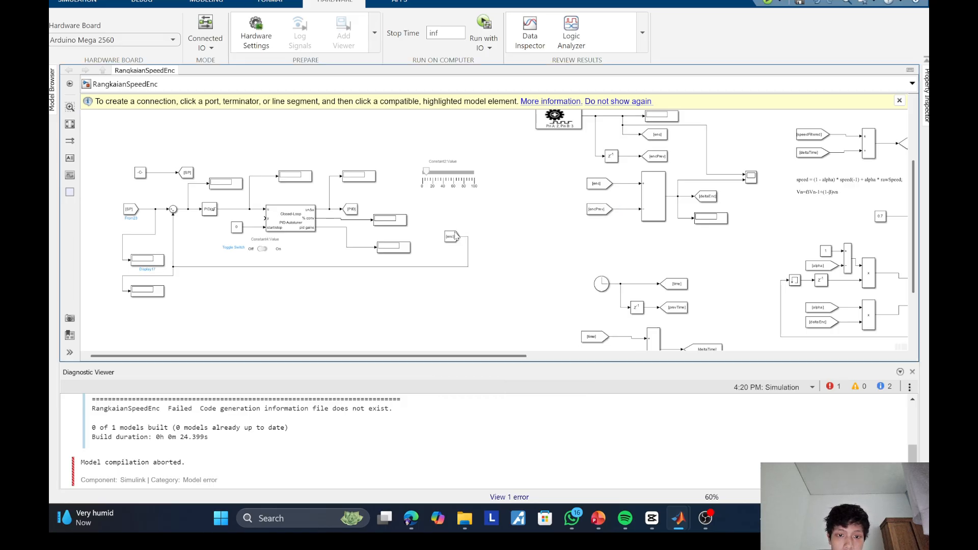
{"action": "left_click_drag", "start_coordinate": [444, 212], "coordinate": [458, 210]}
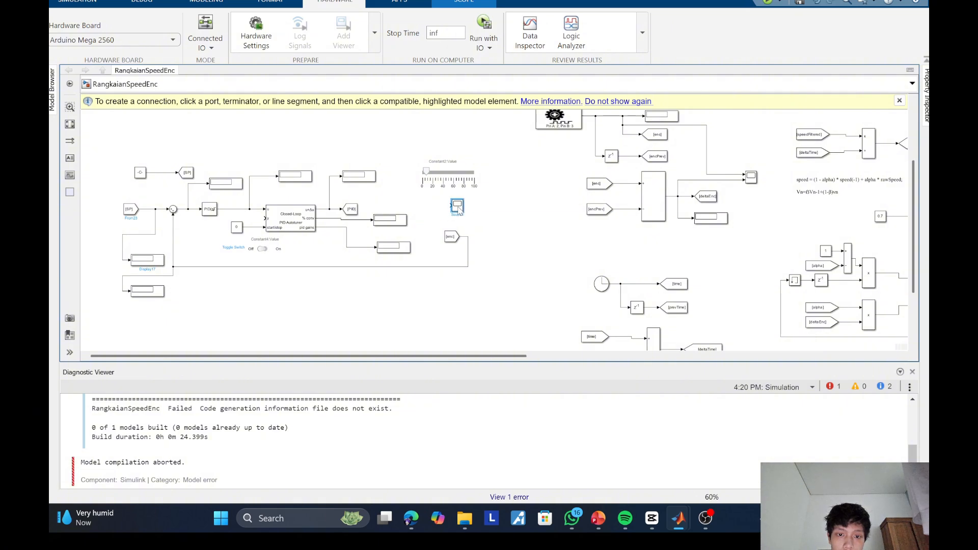
{"action": "left_click", "coordinate": [450, 205]}
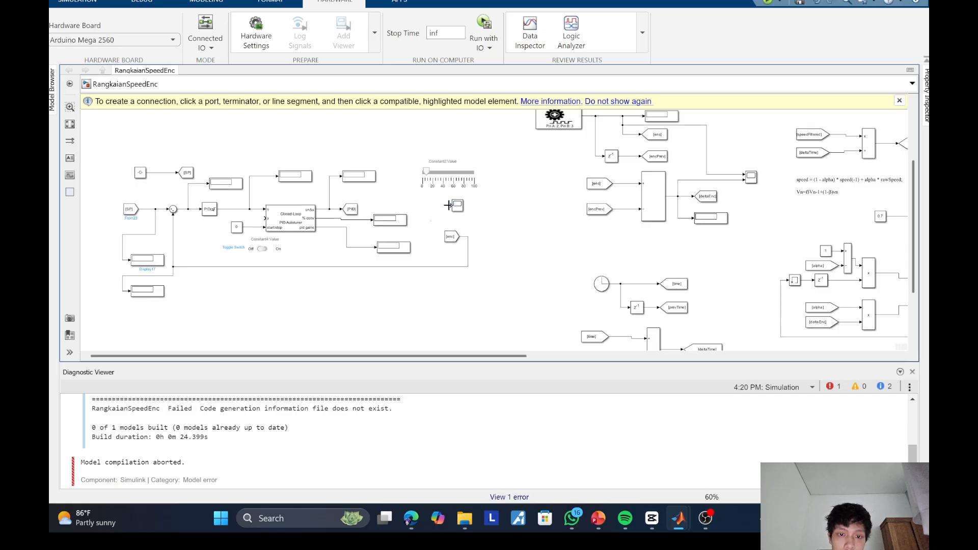
{"action": "left_click_drag", "start_coordinate": [450, 205], "coordinate": [331, 188]}
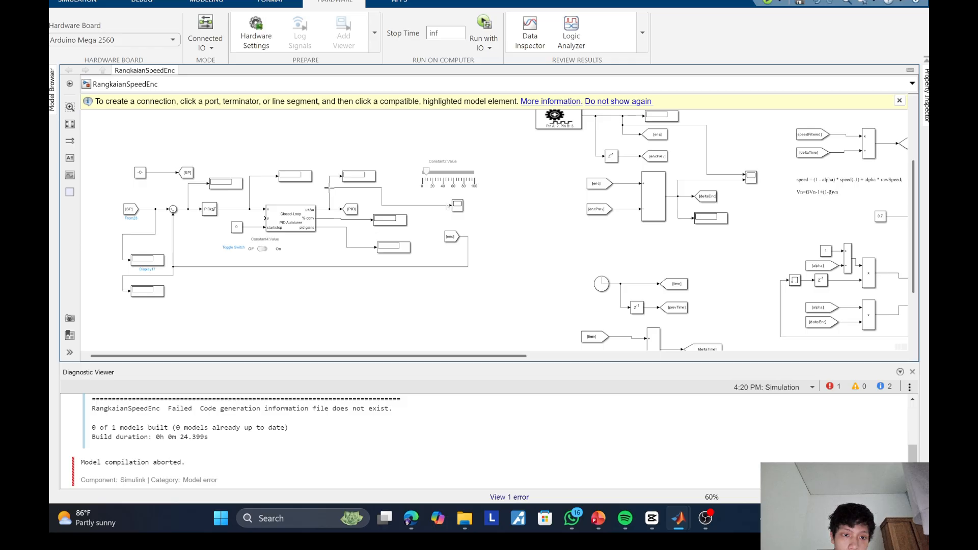
Step: Add a second input to the new Scope and connect it to the enc feedback line
{"action": "left_click", "coordinate": [457, 206]}
{"action": "scroll", "coordinate": [461, 210], "scroll_direction": "up", "scroll_amount": 3}
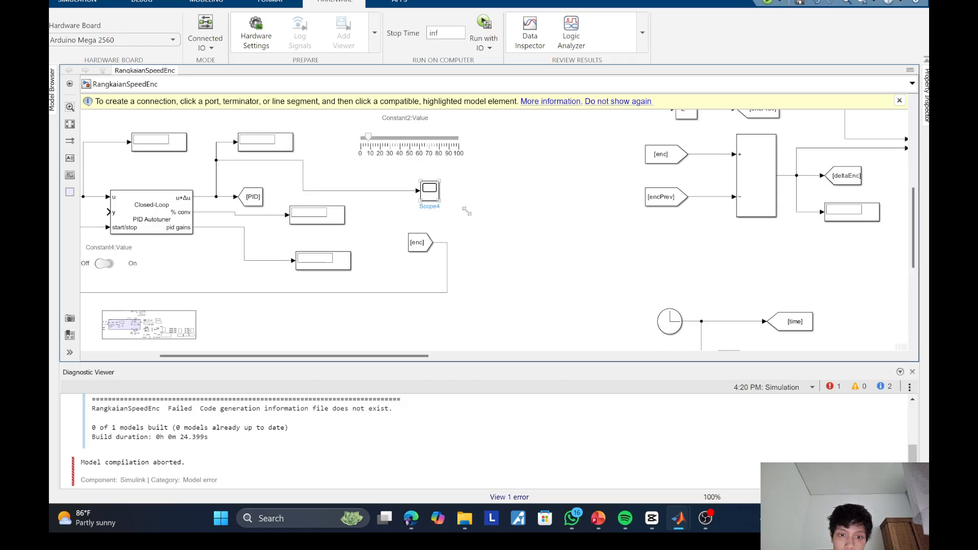
{"action": "left_click", "coordinate": [317, 211]}
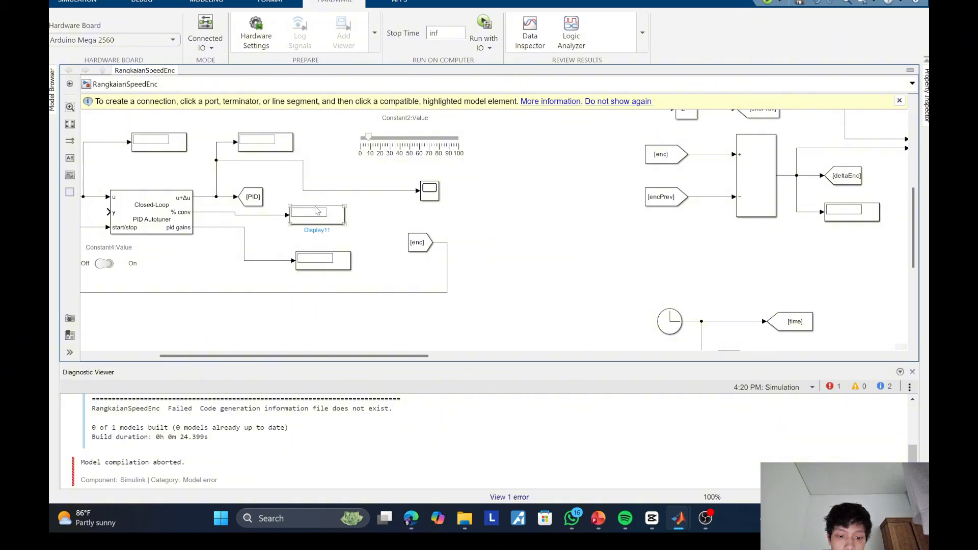
{"action": "left_click", "coordinate": [415, 198]}
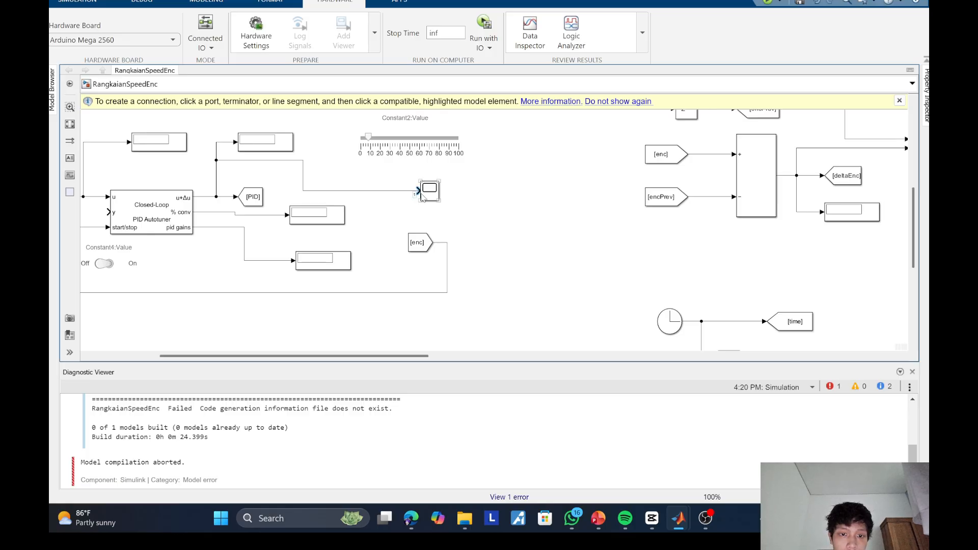
{"action": "left_click", "coordinate": [419, 194]}
{"action": "left_click", "coordinate": [421, 198]}
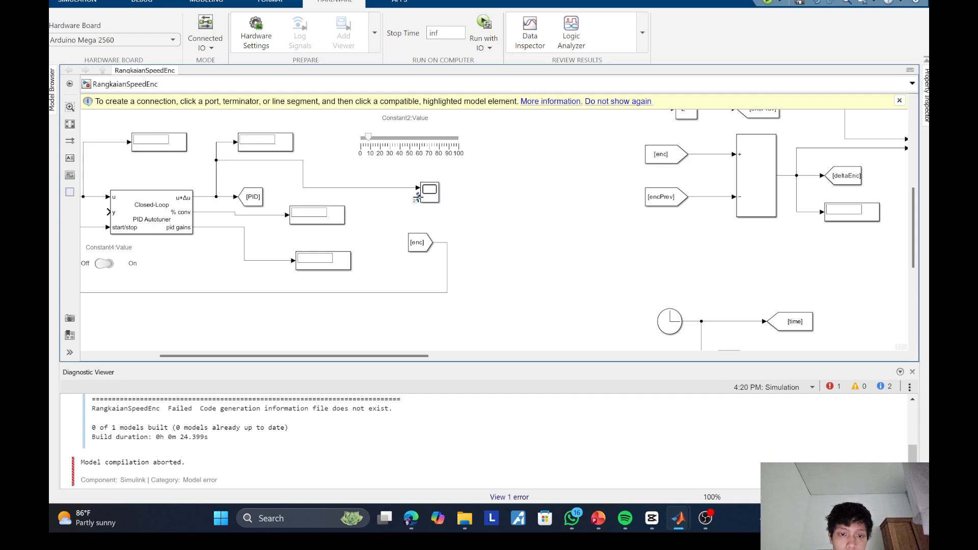
{"action": "left_click_drag", "start_coordinate": [417, 198], "coordinate": [447, 242]}
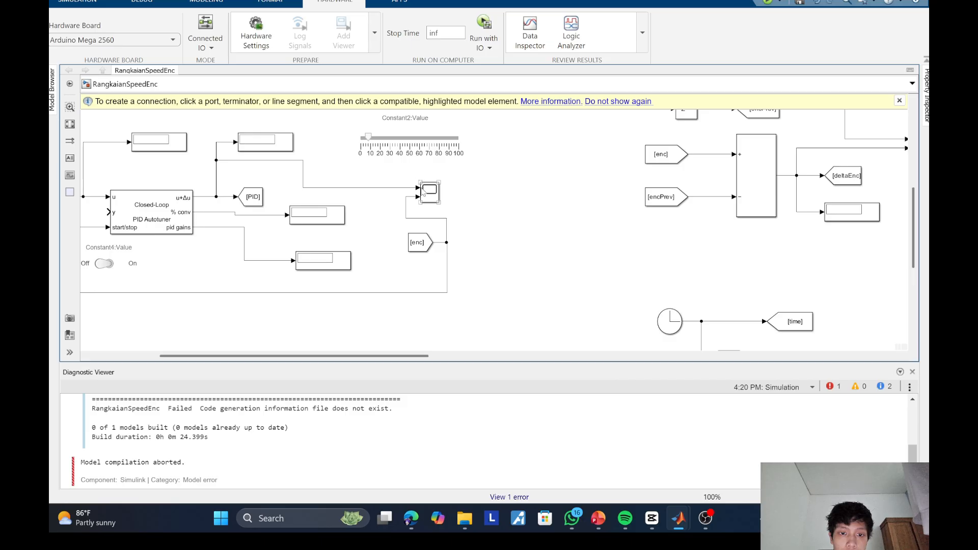
Step: Enlarge the Scope with a third input in the middle and move the u+Δu connection from the first input to it
{"action": "left_click", "coordinate": [505, 179]}
{"action": "mouse_move", "coordinate": [438, 203]}
{"action": "left_mouse_down"}
{"action": "mouse_move", "coordinate": [453, 219]}
{"action": "mouse_move", "coordinate": [423, 208]}
{"action": "left_mouse_up"}
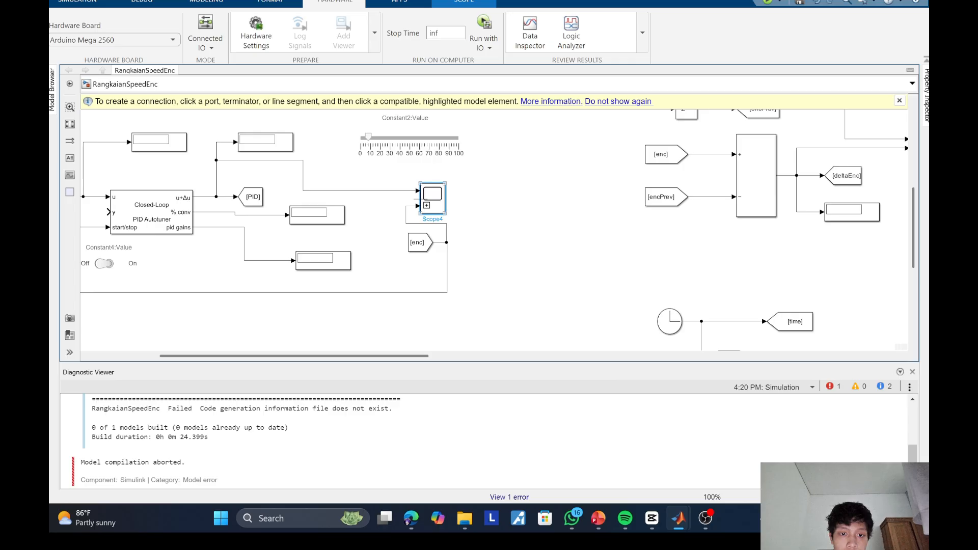
{"action": "left_click", "coordinate": [420, 200]}
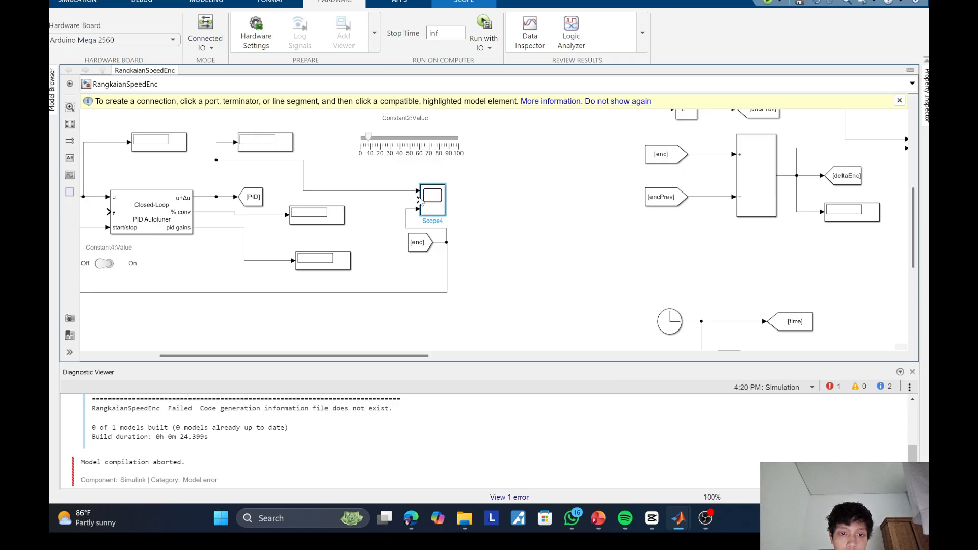
{"action": "left_click", "coordinate": [404, 191]}
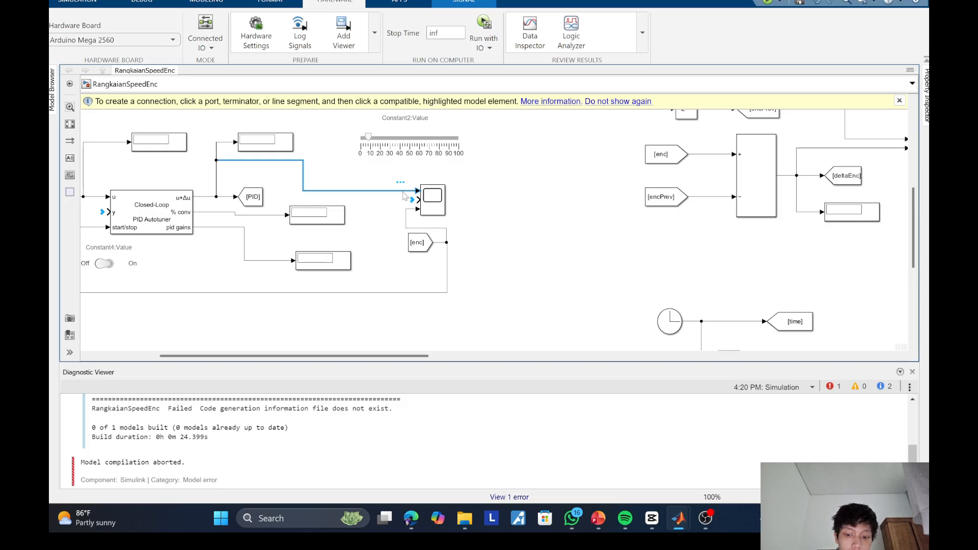
{"action": "key", "text": "Delete"}
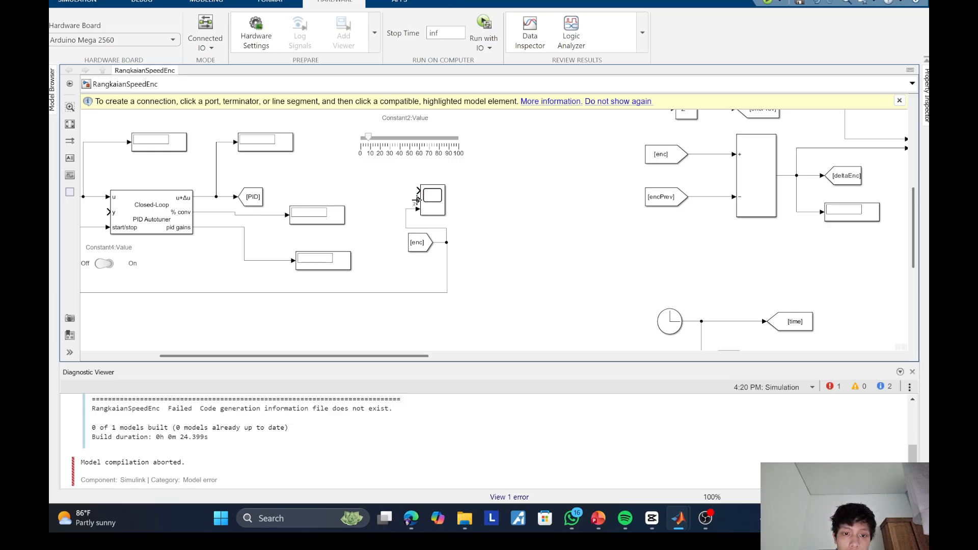
{"action": "left_click_drag", "start_coordinate": [416, 200], "coordinate": [218, 169]}
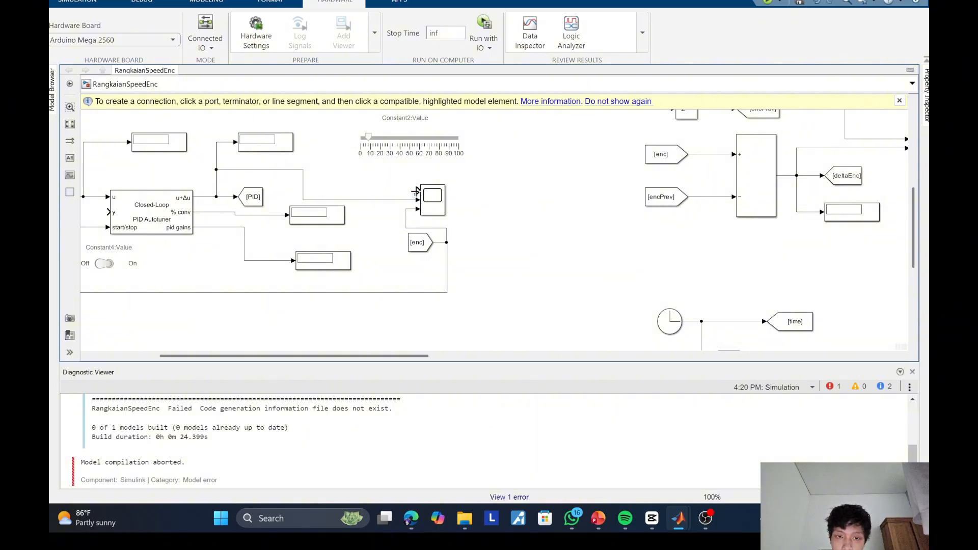
Step: Connect the Scope's first input to the SP line into the Sum block and route the line above the displays
{"action": "scroll", "coordinate": [416, 193], "scroll_direction": "down", "scroll_amount": 3}
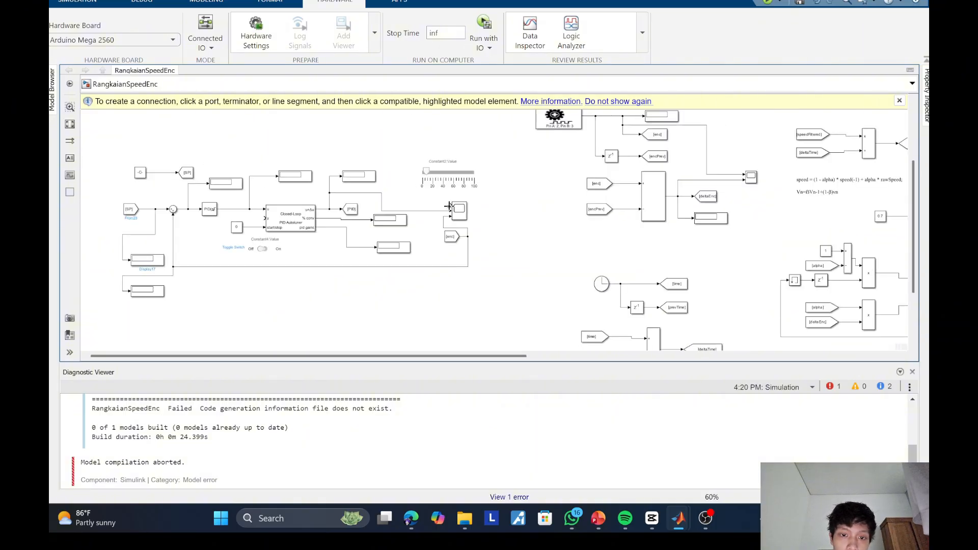
{"action": "left_click_drag", "start_coordinate": [449, 206], "coordinate": [155, 210]}
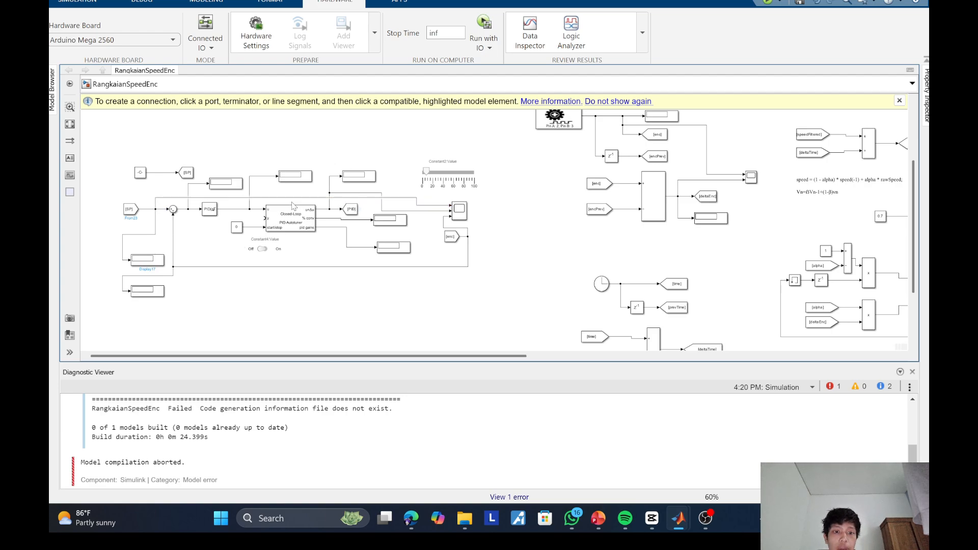
{"action": "left_click_drag", "start_coordinate": [289, 198], "coordinate": [285, 151]}
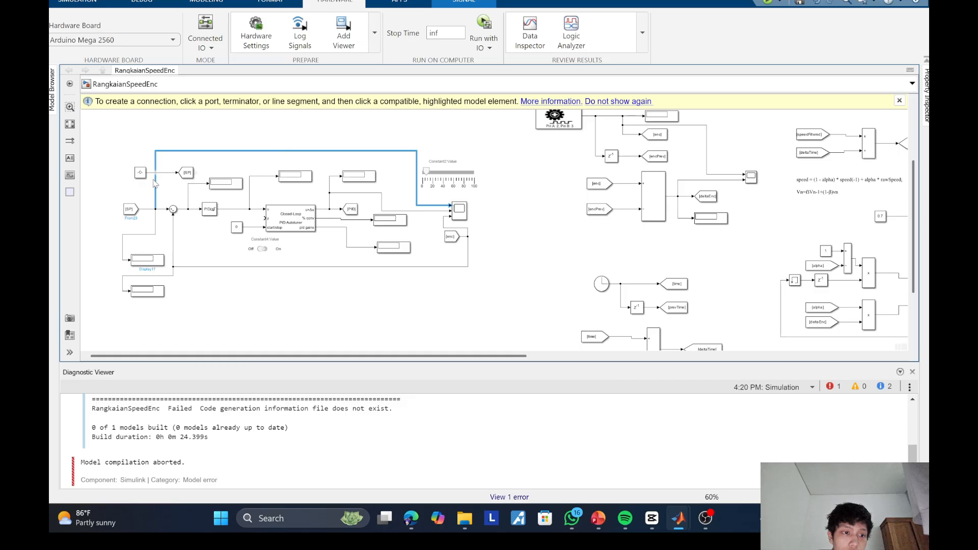
Step: Move the setpoint Constant and SP Goto to the outer side of the new Scope line, and shift the setpoint slider away from it
{"action": "left_click", "coordinate": [186, 175]}
{"action": "left_click_drag", "start_coordinate": [184, 174], "coordinate": [95, 182]}
{"action": "left_click", "coordinate": [140, 176]}
{"action": "left_click", "coordinate": [134, 151]}
{"action": "left_click_drag", "start_coordinate": [133, 151], "coordinate": [138, 181]}
{"action": "left_click", "coordinate": [176, 181]}
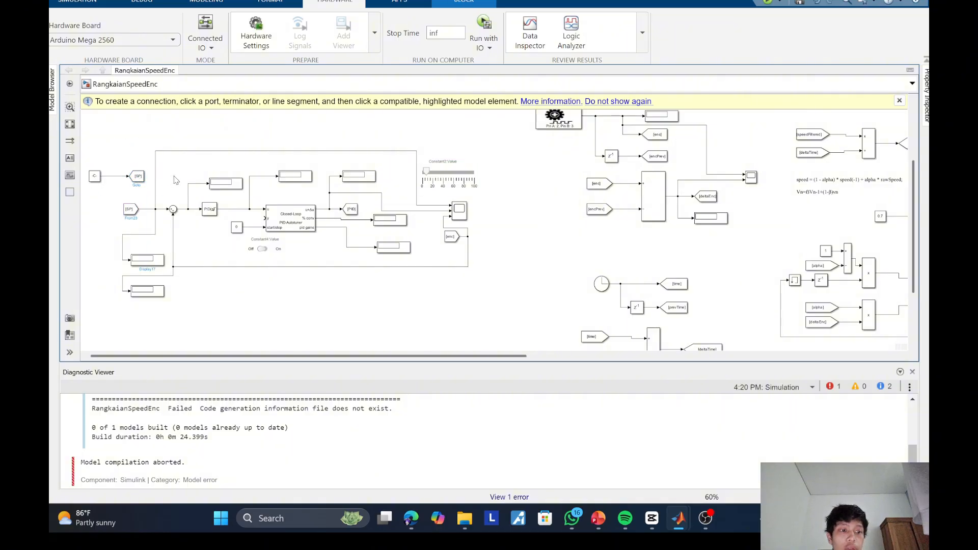
{"action": "left_click", "coordinate": [446, 180]}
{"action": "left_click_drag", "start_coordinate": [446, 179], "coordinate": [488, 170]}
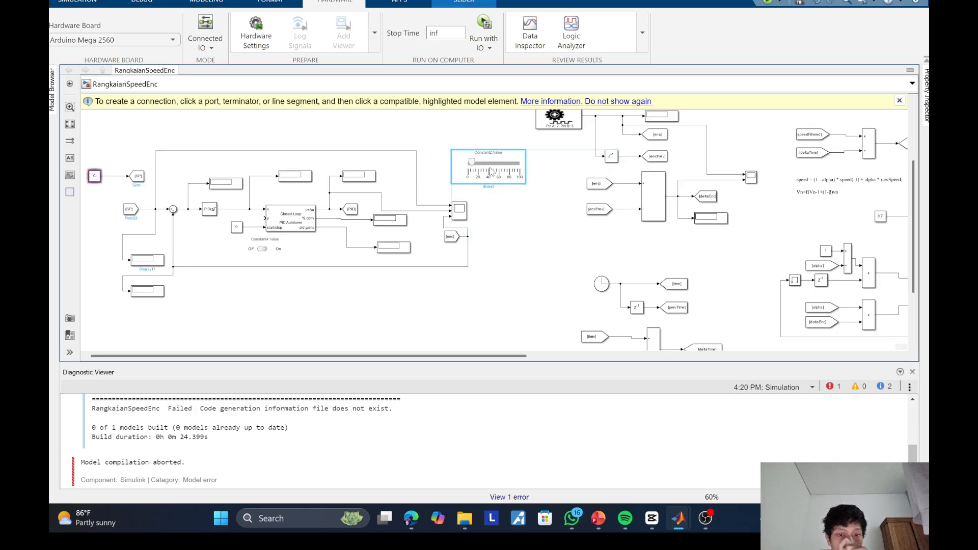
{"action": "left_click", "coordinate": [508, 230]}
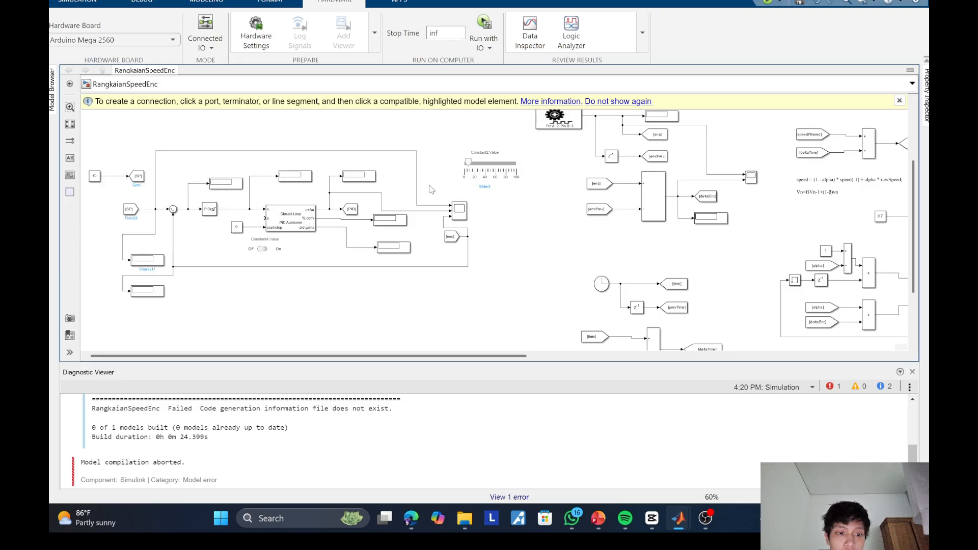
Step: Set the Closed-Loop PID Autotuner's experiment mode to Sinestream and apply it
{"action": "left_click", "coordinate": [286, 227]}
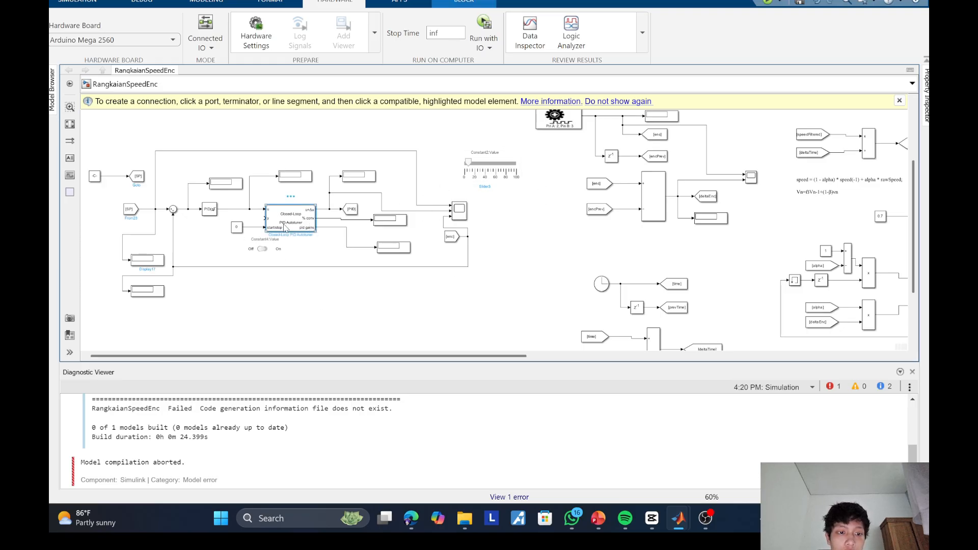
{"action": "double_click", "coordinate": [285, 227]}
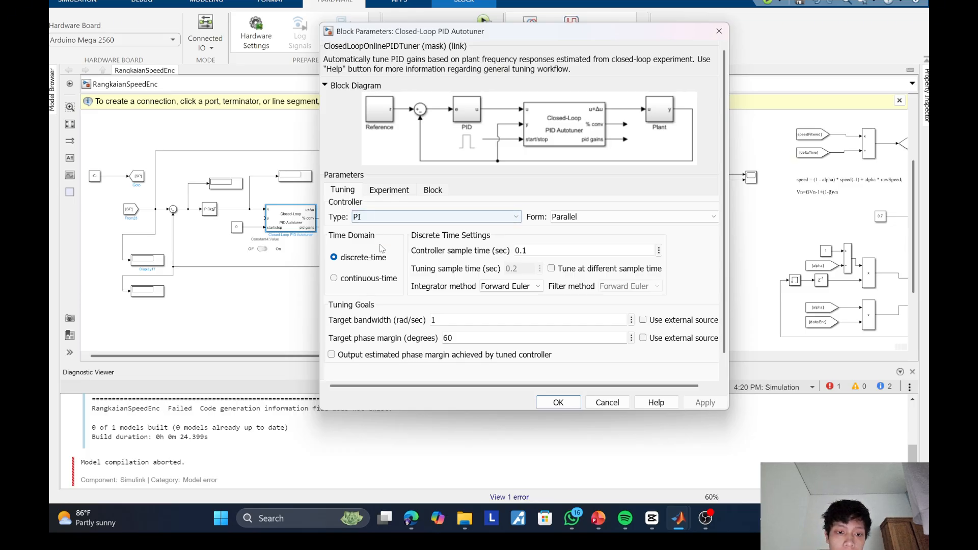
{"action": "left_click", "coordinate": [379, 192]}
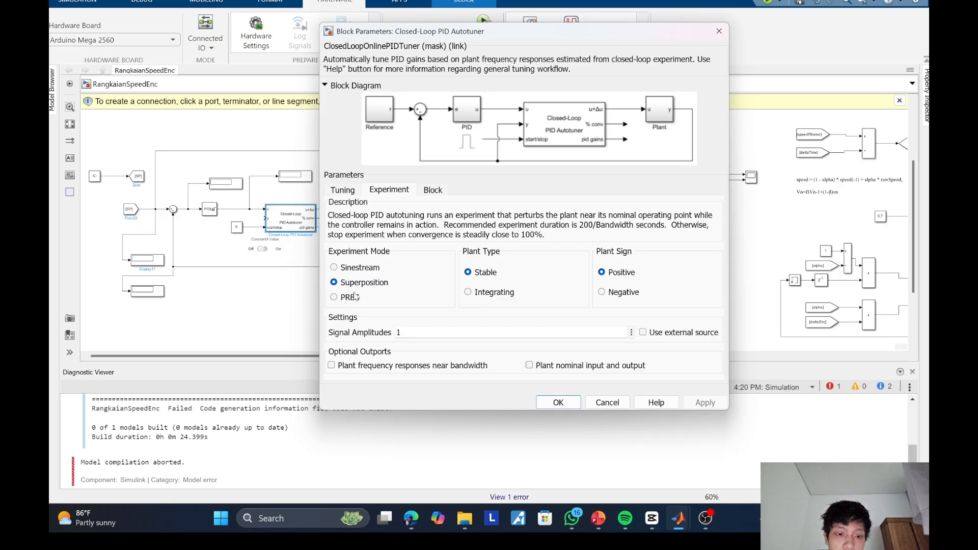
{"action": "left_click", "coordinate": [333, 269]}
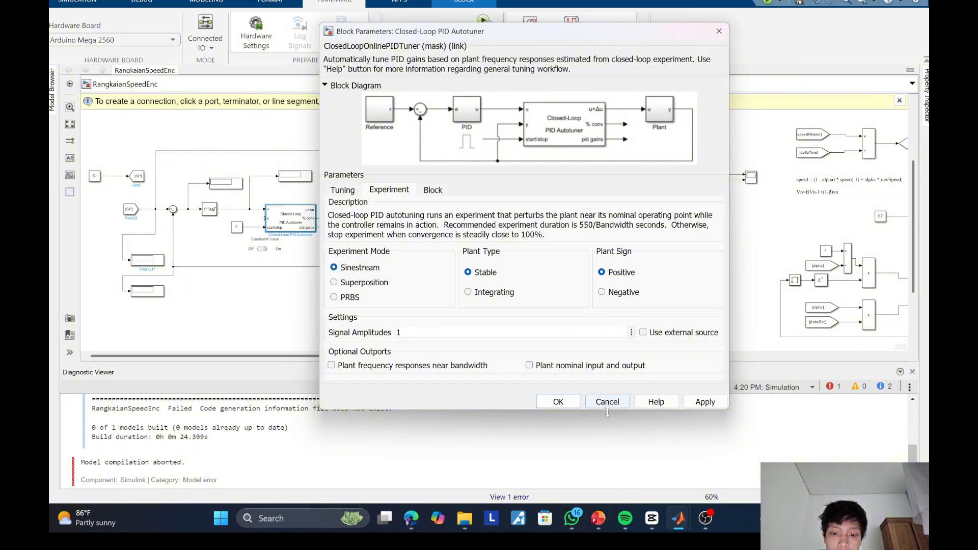
{"action": "left_click", "coordinate": [705, 401]}
Step: Set the autotuner's target bandwidth to 2 rad/sec and its controller type to PID
{"action": "left_click", "coordinate": [342, 190]}
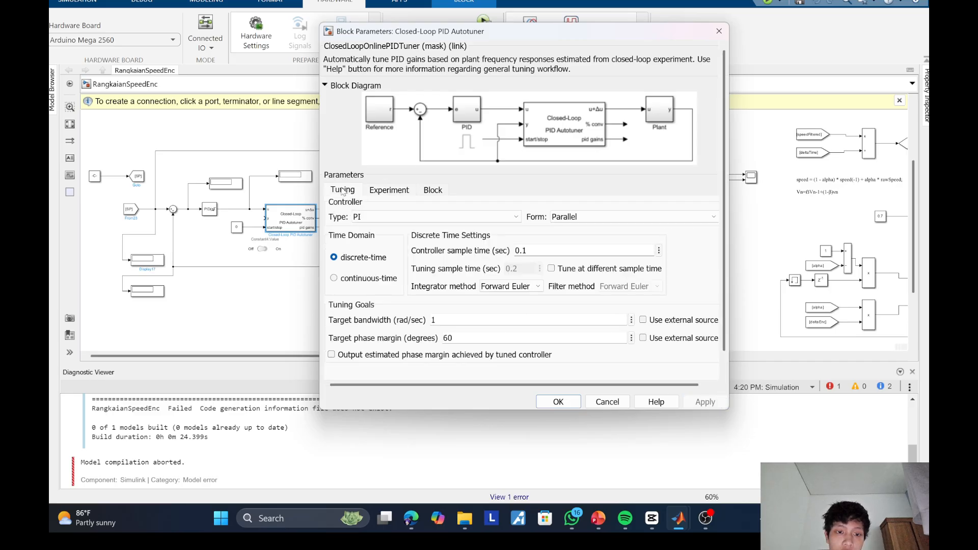
{"action": "double_click", "coordinate": [469, 339]}
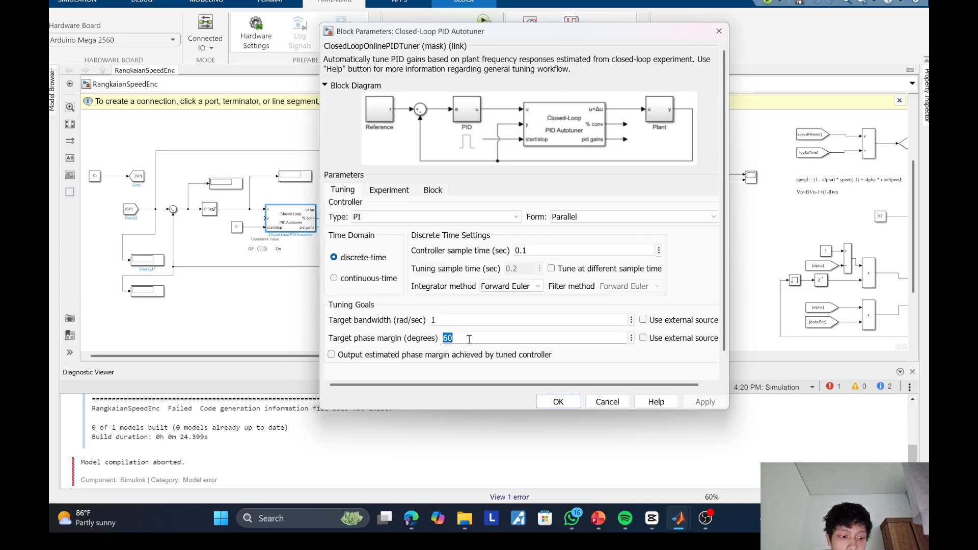
{"action": "double_click", "coordinate": [443, 320]}
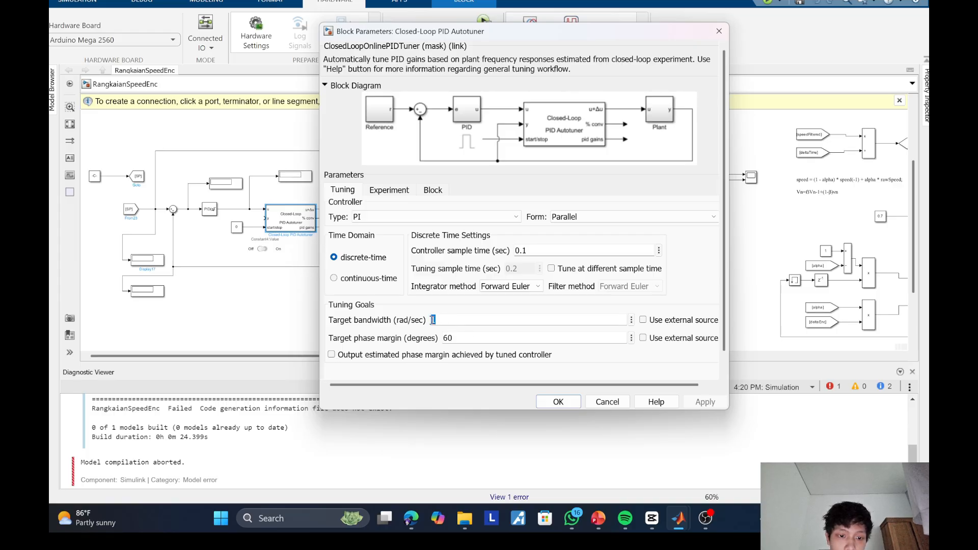
{"action": "type", "text": "2"}
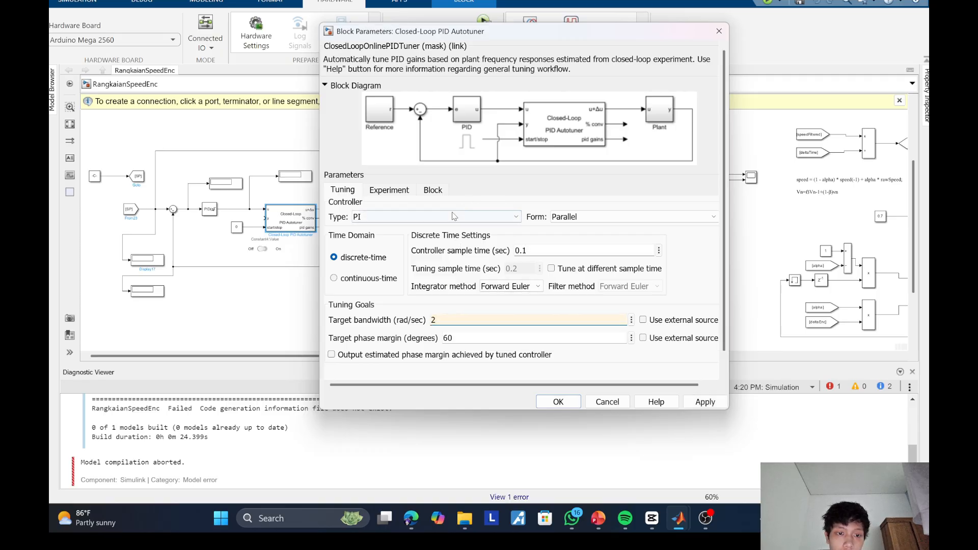
{"action": "left_click", "coordinate": [432, 220]}
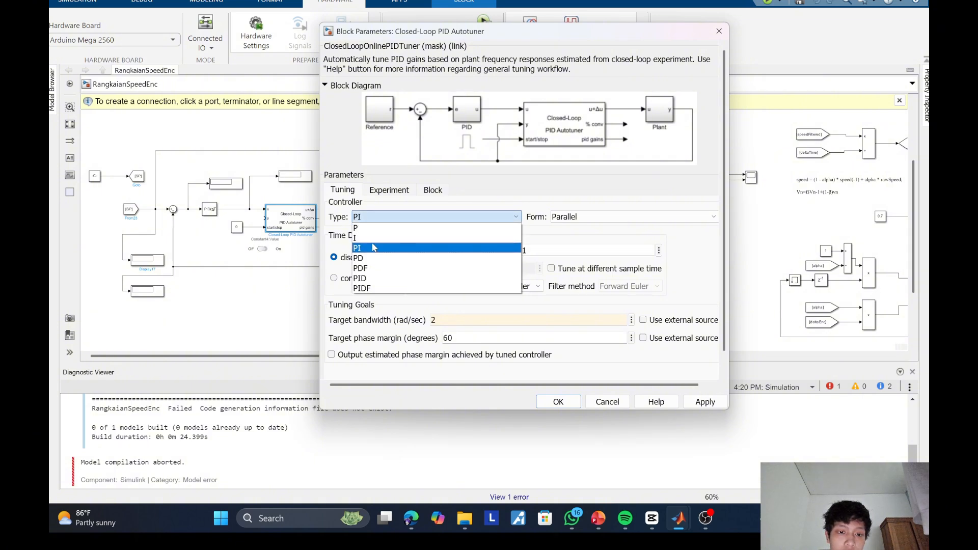
{"action": "left_click", "coordinate": [363, 279]}
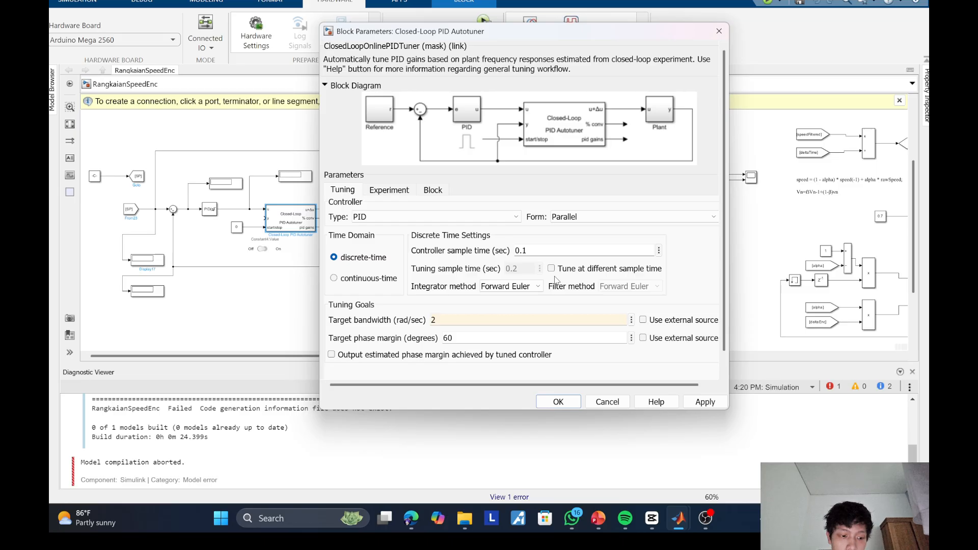
Step: Set the signal amplitudes of the autotuner's experiment to 200
{"action": "left_click", "coordinate": [377, 194]}
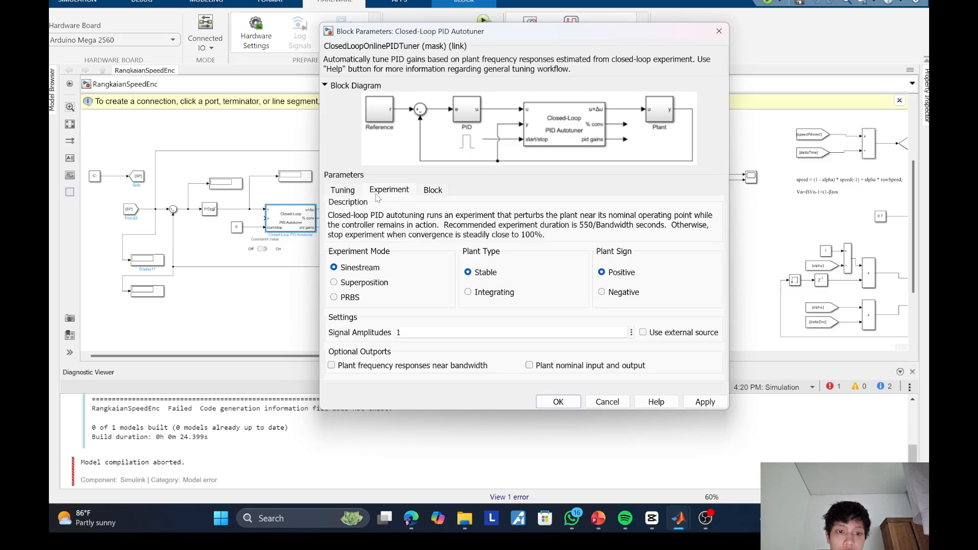
{"action": "double_click", "coordinate": [416, 335]}
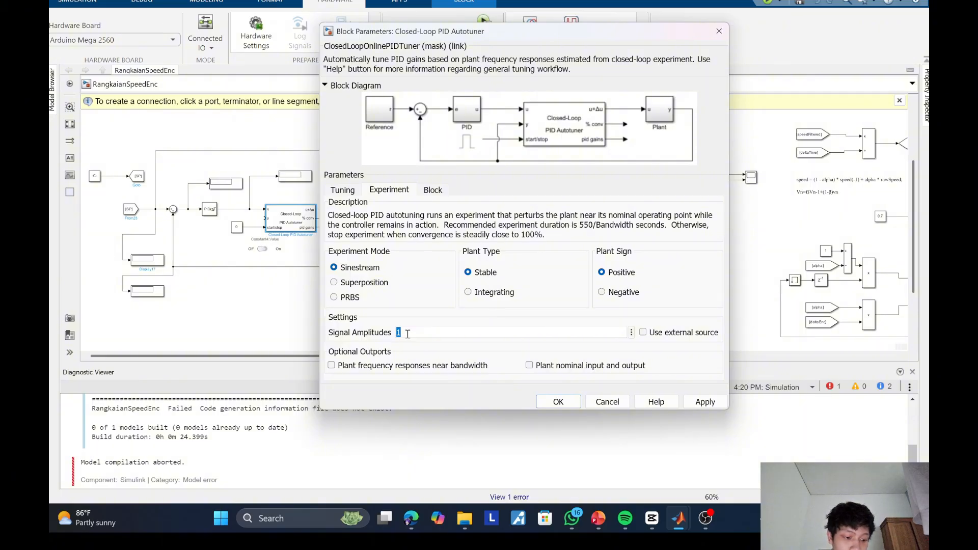
{"action": "type", "text": "200"}
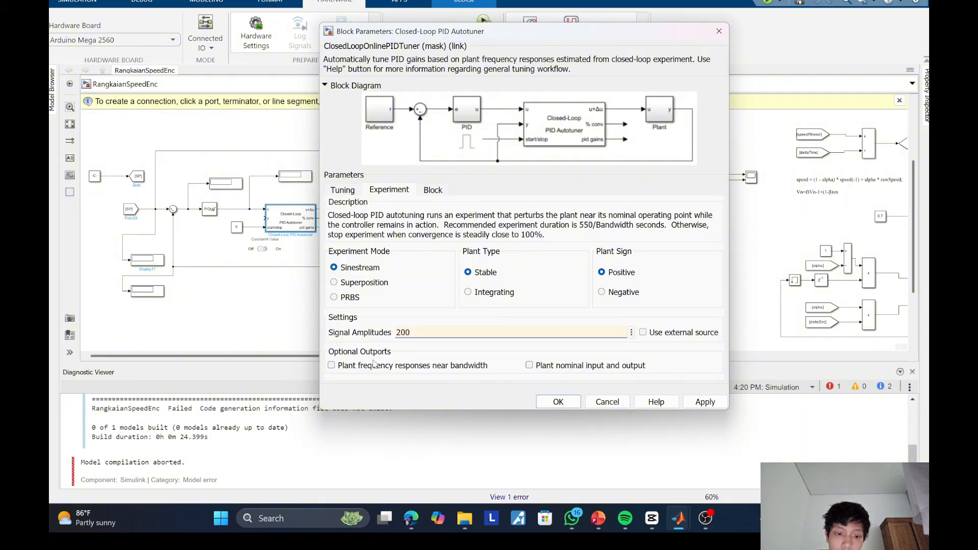
Step: Apply the autotuner's experiment settings, review its tuning settings and accept the block parameters
{"action": "left_click", "coordinate": [702, 405]}
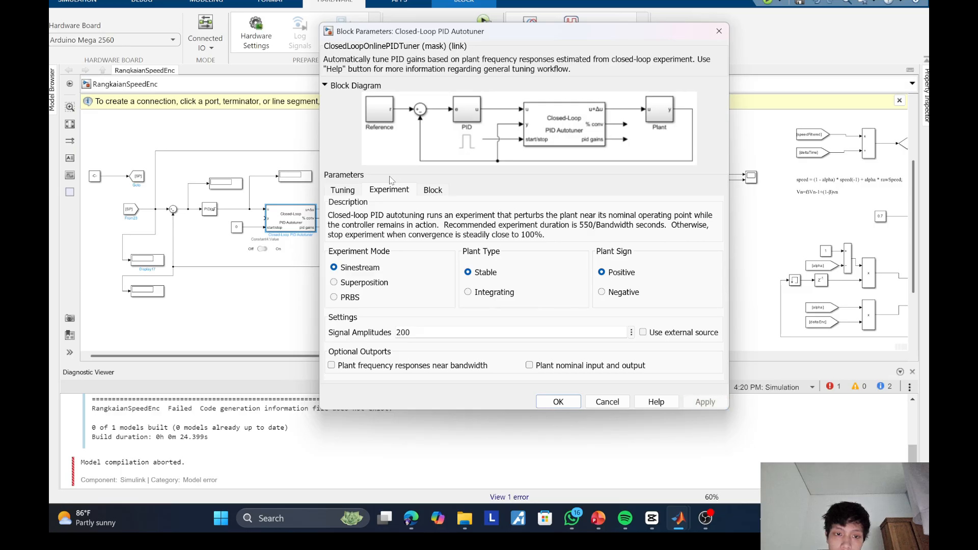
{"action": "left_click", "coordinate": [352, 190]}
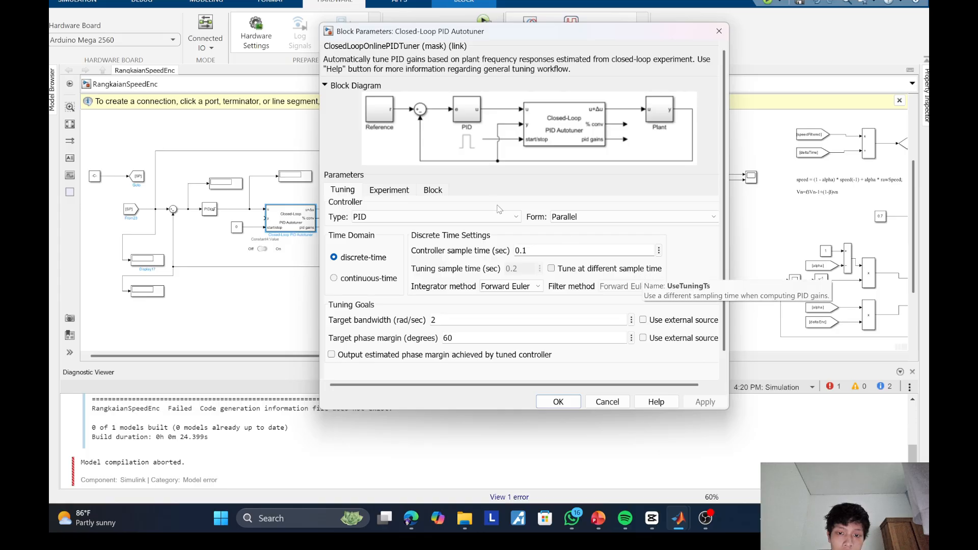
{"action": "left_click", "coordinate": [566, 404]}
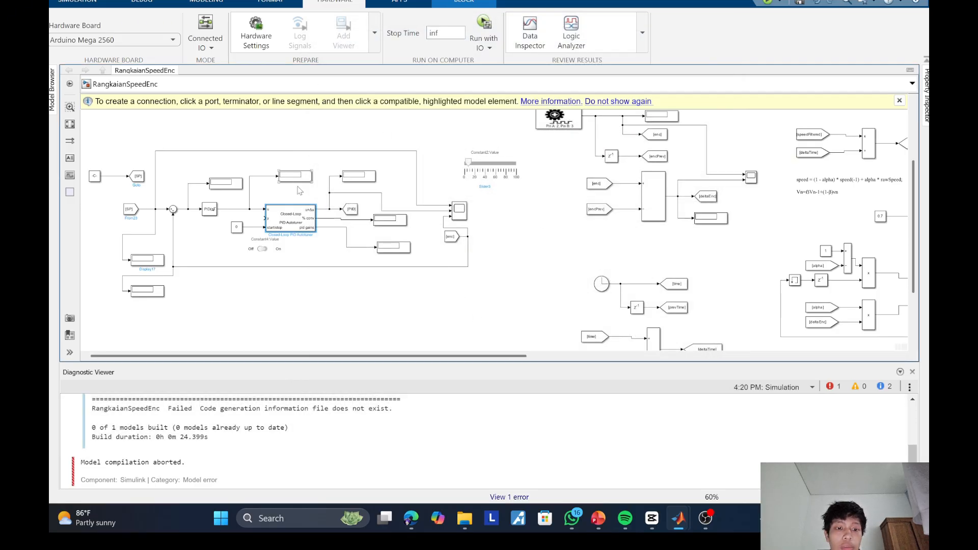
{"action": "left_click", "coordinate": [215, 53]}
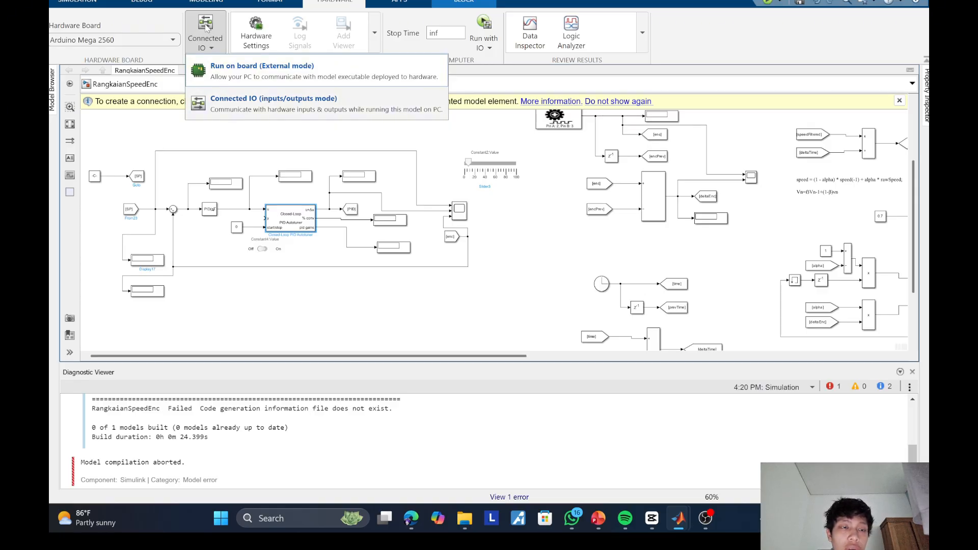
{"action": "left_click", "coordinate": [429, 139]}
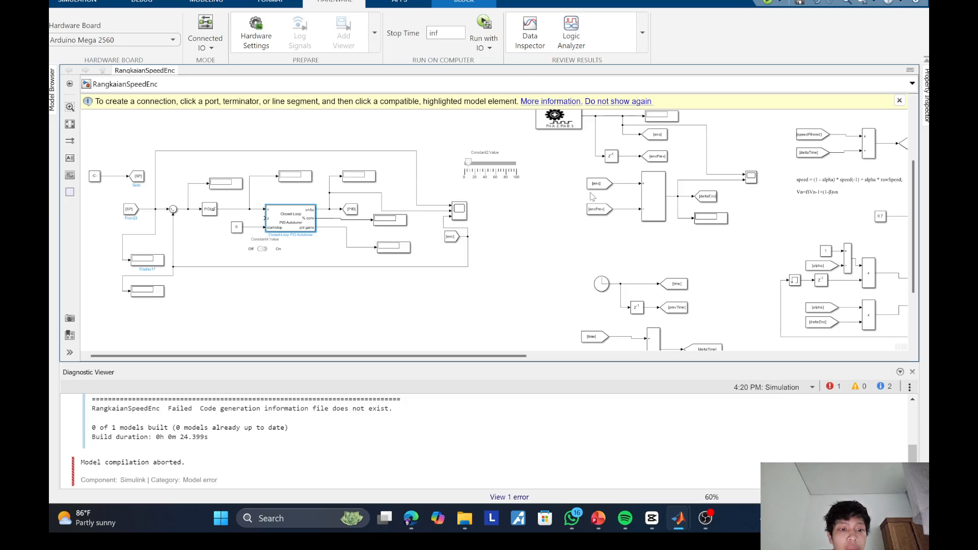
{"action": "left_click", "coordinate": [467, 292]}
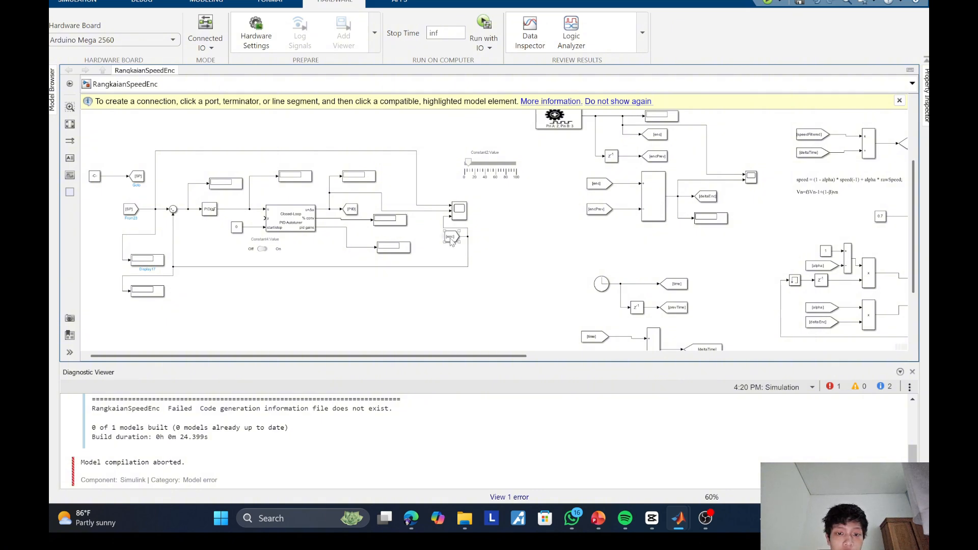
Step: Set the Goto tag of the From block feeding the scope and the feedback line to speed
{"action": "double_click", "coordinate": [450, 237]}
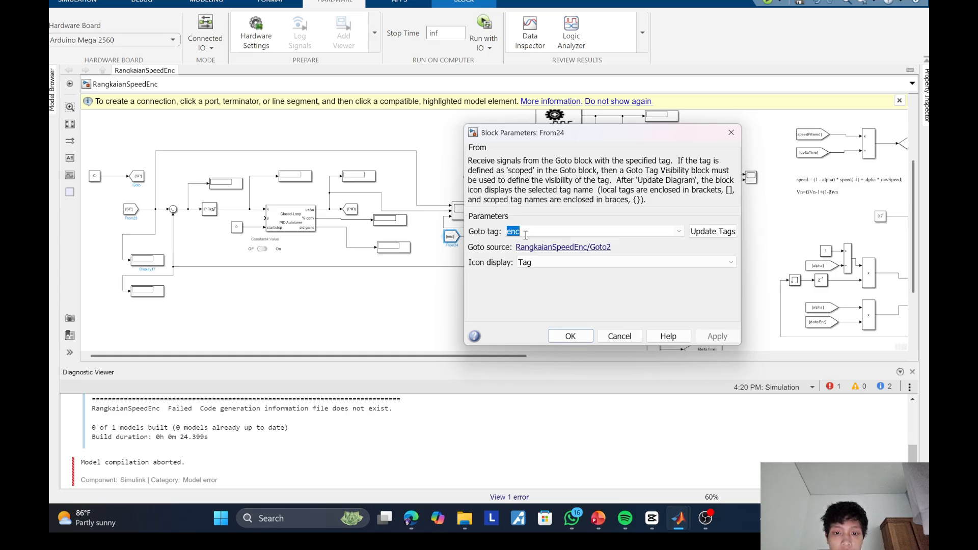
{"action": "type", "text": "spe"}
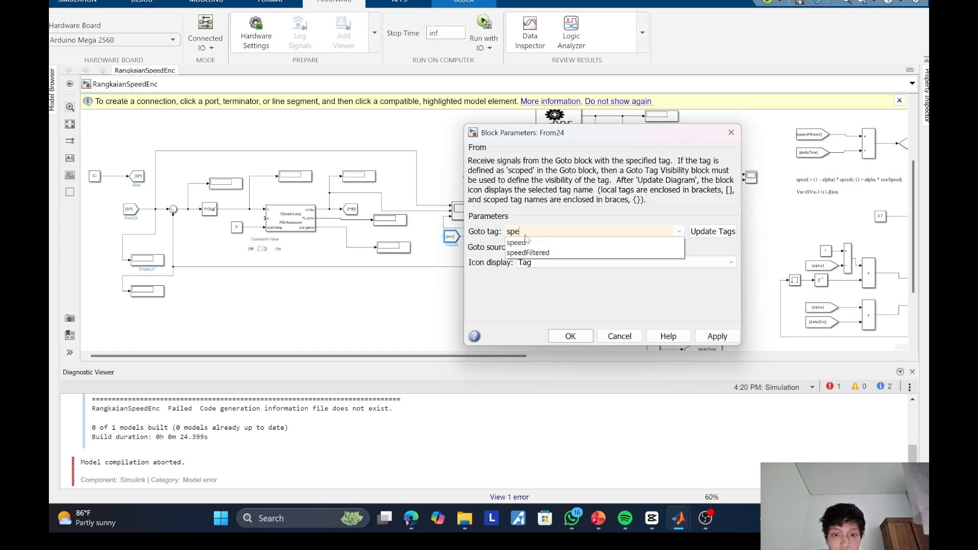
{"action": "type", "text": "ed"}
{"action": "key", "text": "Return"}
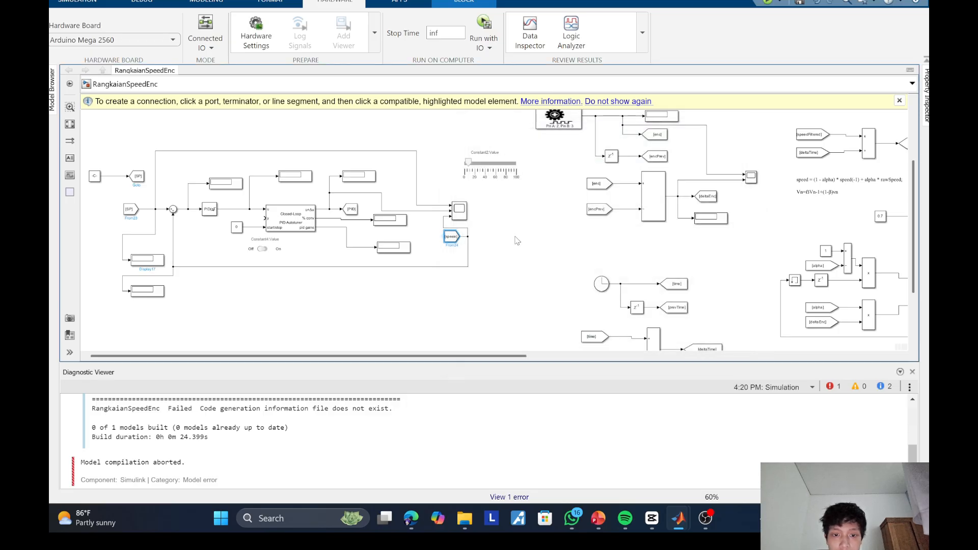
{"action": "left_click", "coordinate": [425, 236]}
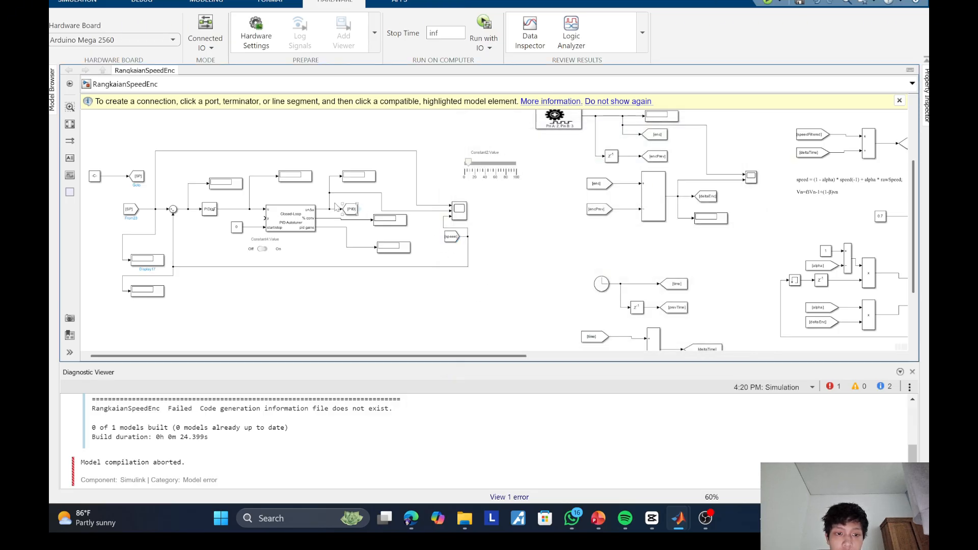
Step: Set the Closed-Loop PID Autotuner's experiment plant type to Integrating and accept the block parameters
{"action": "double_click", "coordinate": [288, 216]}
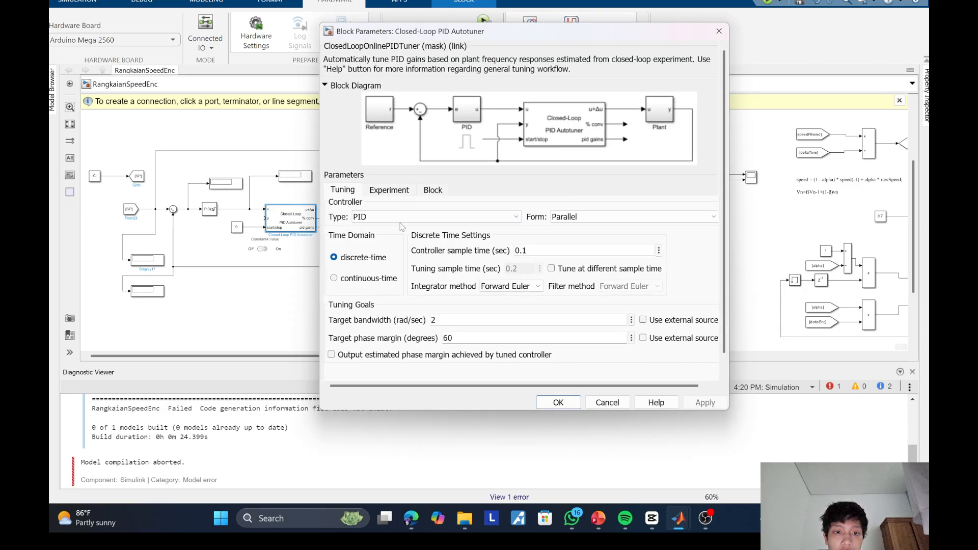
{"action": "left_click", "coordinate": [383, 191]}
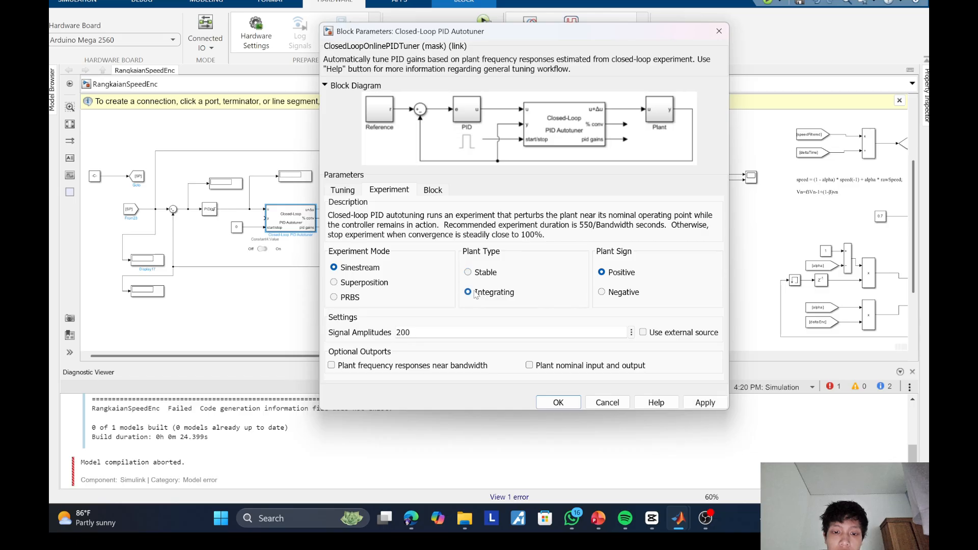
{"action": "left_click", "coordinate": [704, 403]}
{"action": "left_click", "coordinate": [558, 402]}
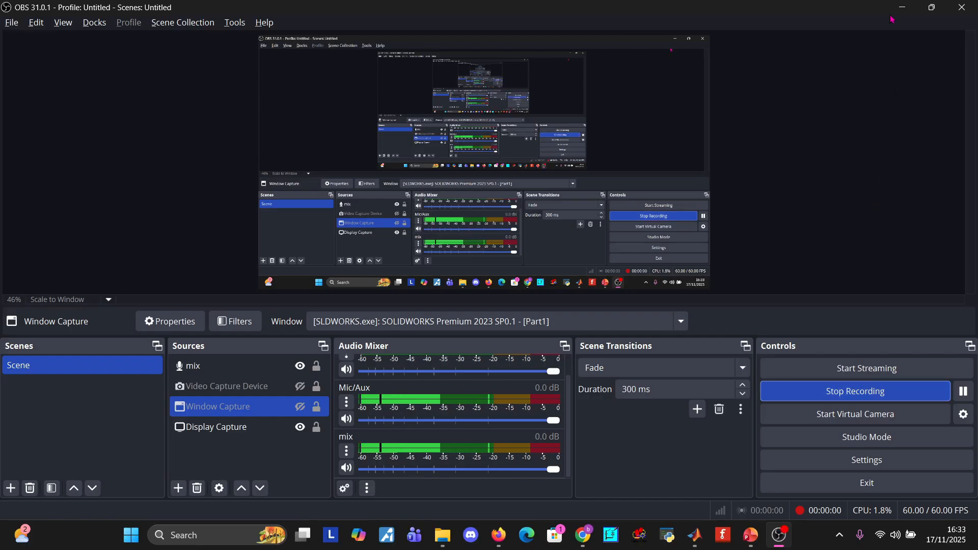
Step: Switch to the running RangkaianSpeedEnc model in Simulink and view the setpoint, autotuner and encoder signals in the scope
{"action": "left_click", "coordinate": [900, 7]}
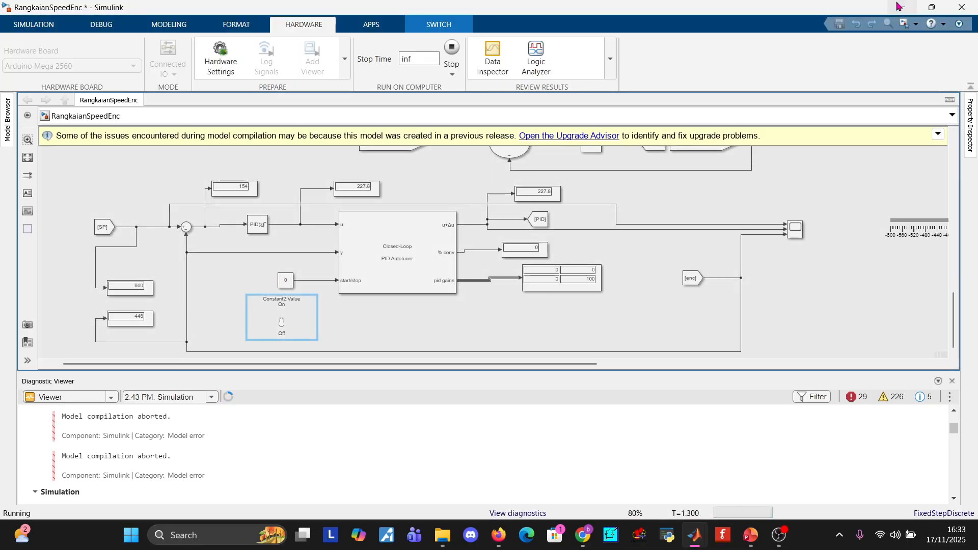
{"action": "left_click", "coordinate": [799, 234]}
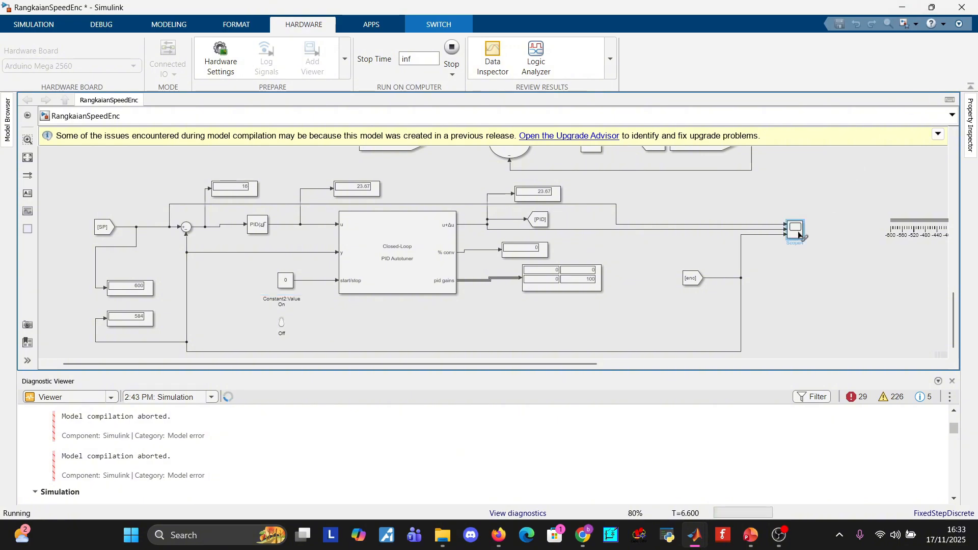
{"action": "double_click", "coordinate": [798, 233]}
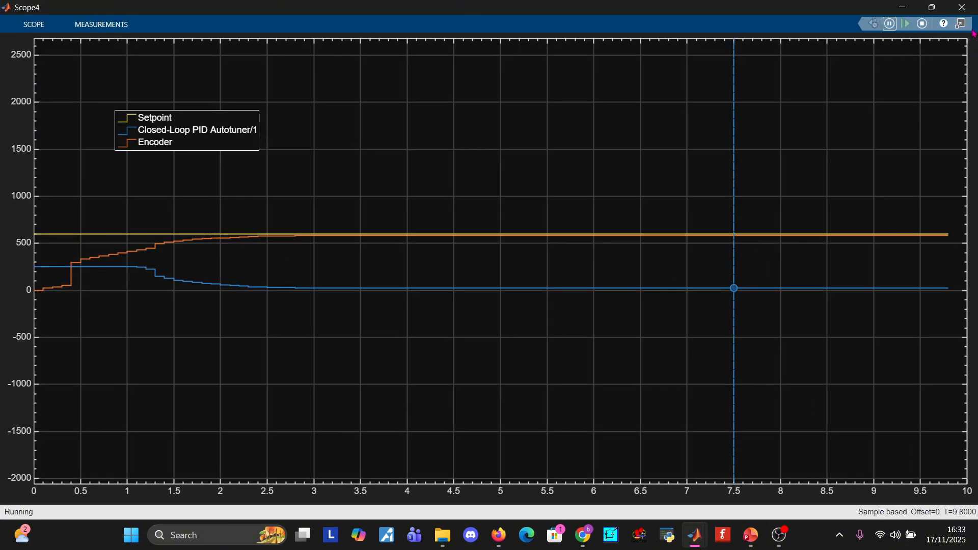
{"action": "left_click", "coordinate": [962, 7]}
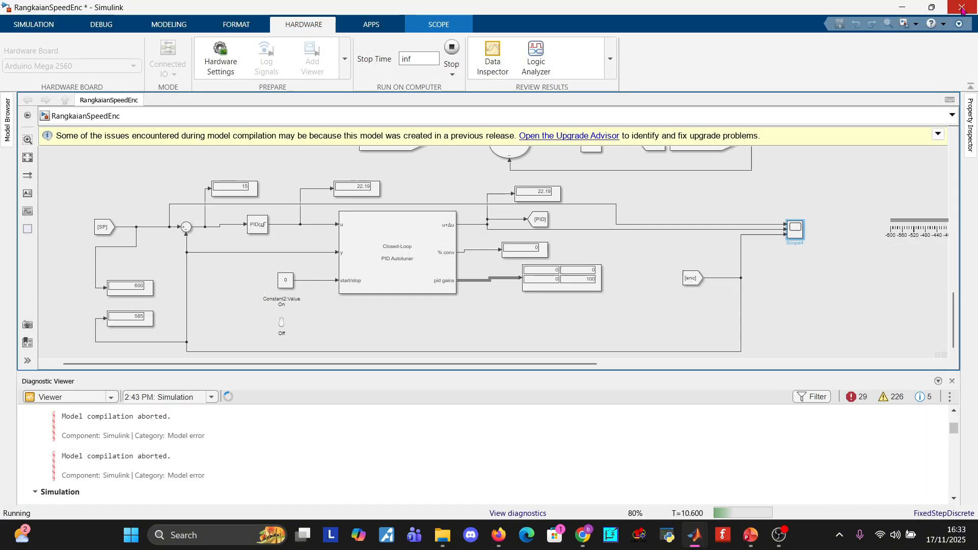
Step: Start the autotuning experiment with the start/stop toggle switch and view the response in the scope
{"action": "left_click", "coordinate": [281, 323]}
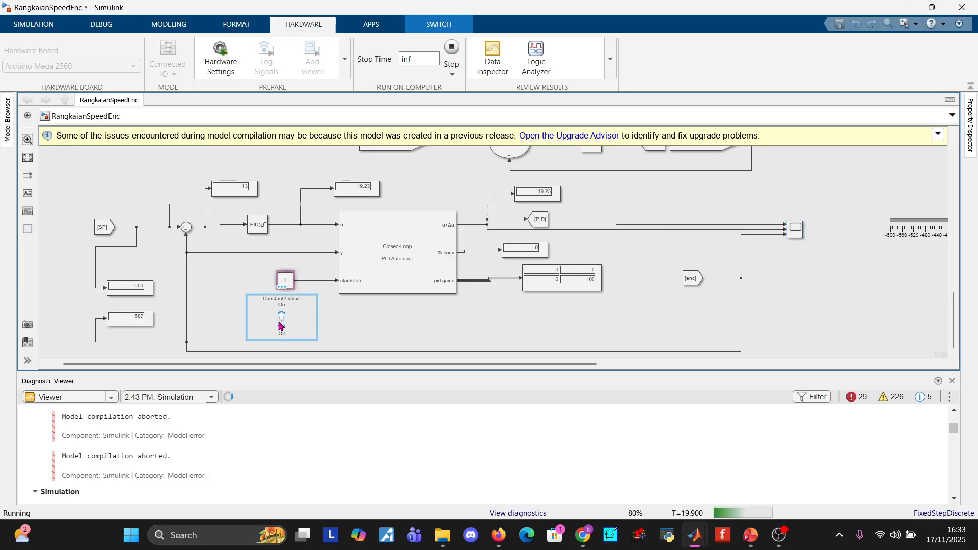
{"action": "left_click", "coordinate": [793, 229]}
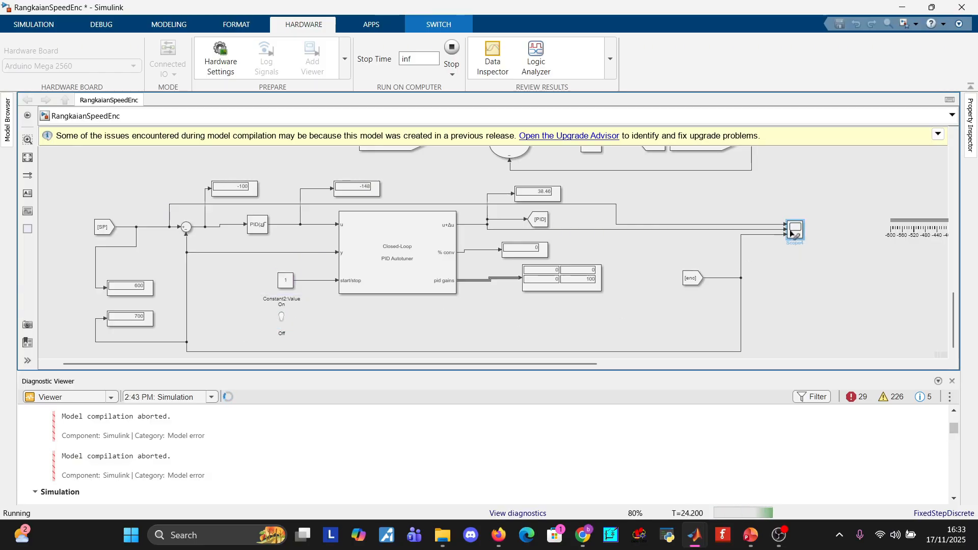
{"action": "double_click", "coordinate": [795, 229]}
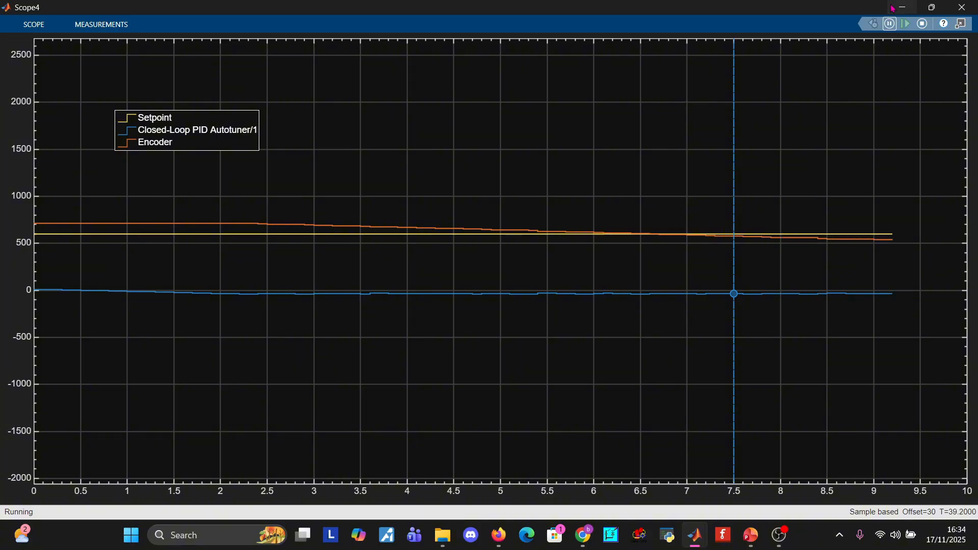
{"action": "left_click", "coordinate": [892, 9]}
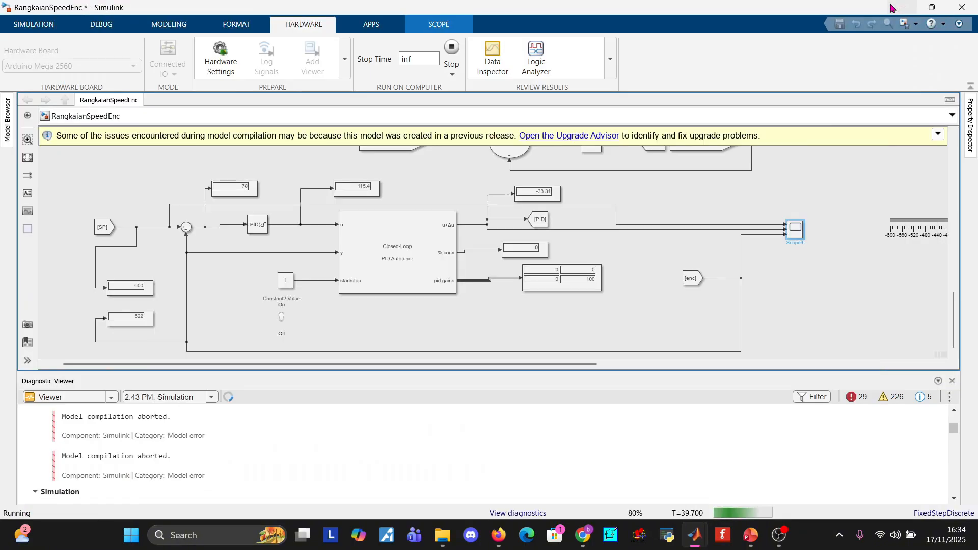
Step: Turn the start/stop switch off and on to restart the autotuning experiment, and watch the scope signals
{"action": "left_click", "coordinate": [281, 319]}
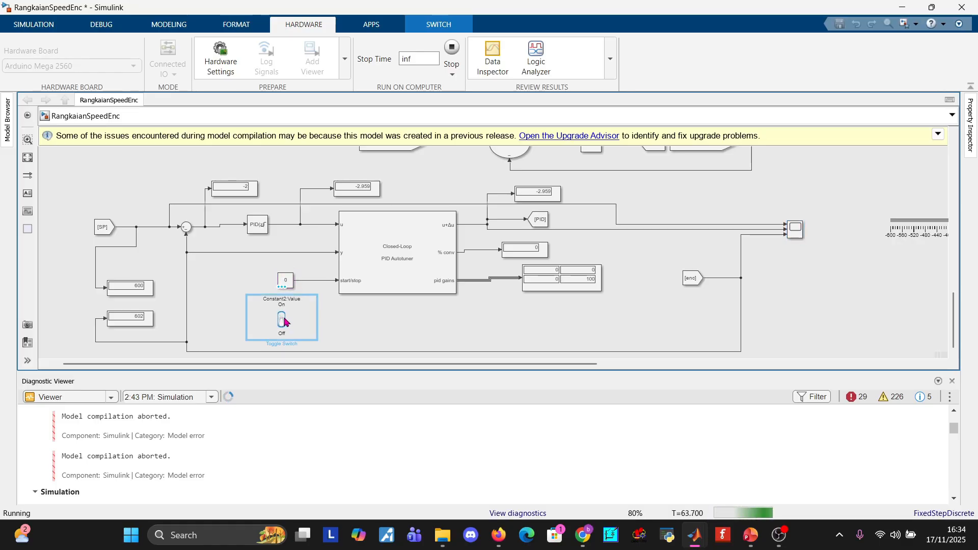
{"action": "left_click", "coordinate": [283, 320]}
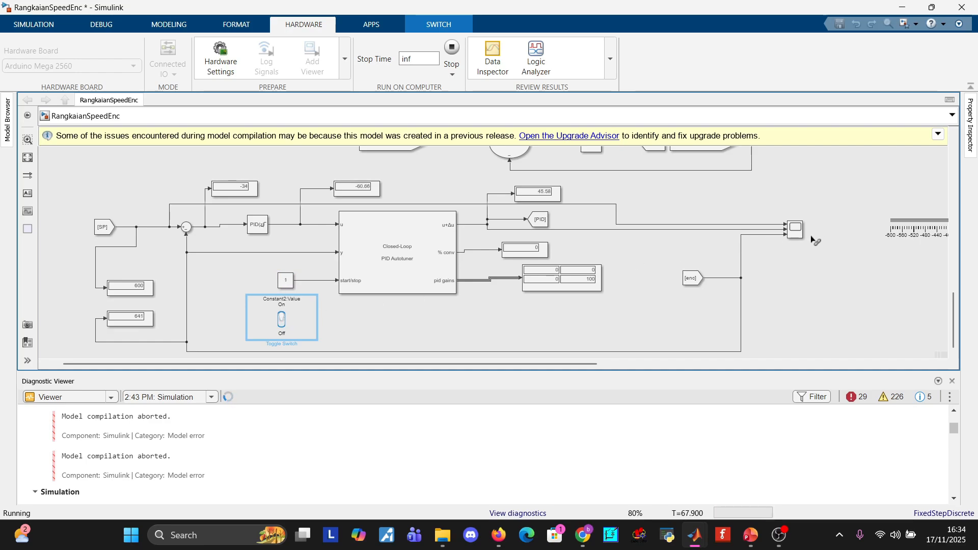
{"action": "double_click", "coordinate": [795, 229]}
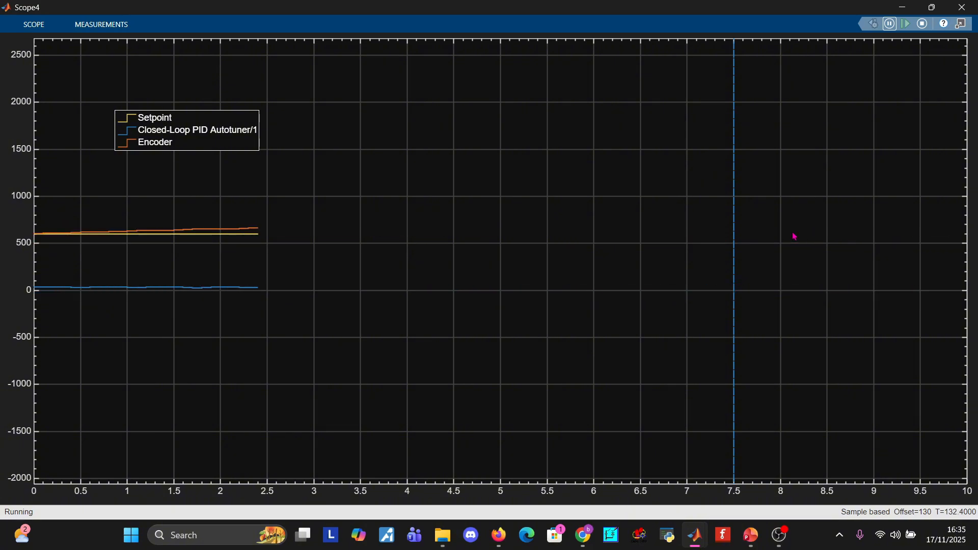
{"action": "left_click", "coordinate": [902, 7]}
Step: Restart autotuning once more with the start/stop switch and follow the signals in the scope during the experiment
{"action": "left_click", "coordinate": [281, 320]}
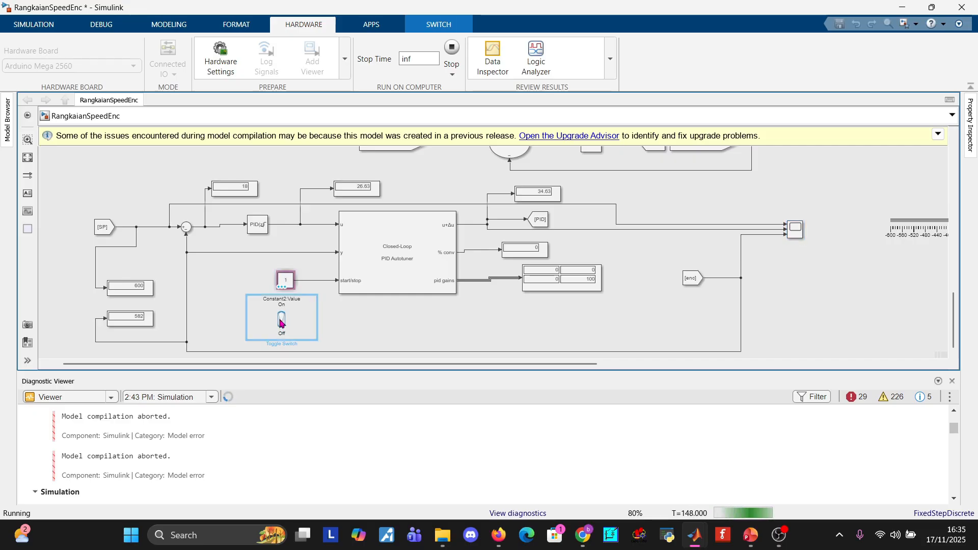
{"action": "double_click", "coordinate": [802, 229]}
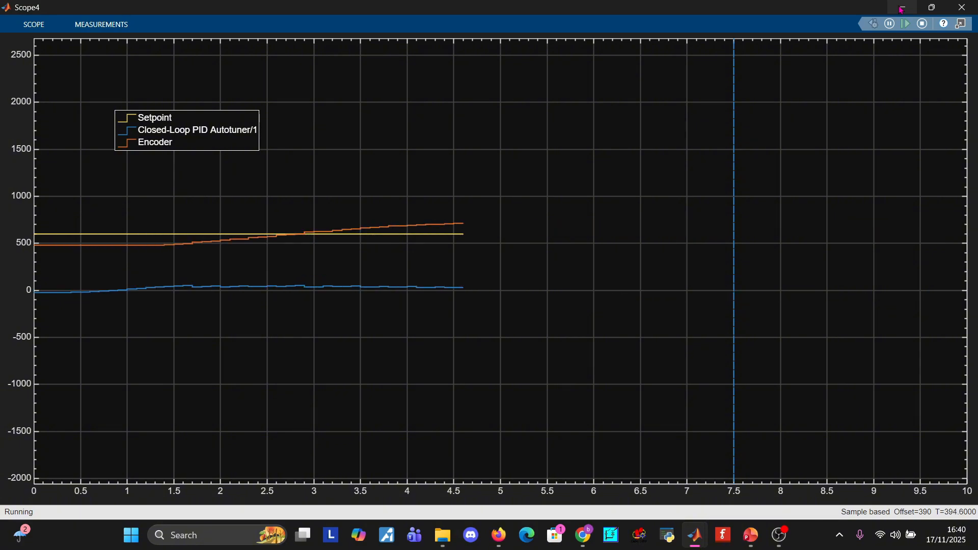
{"action": "left_click", "coordinate": [901, 7]}
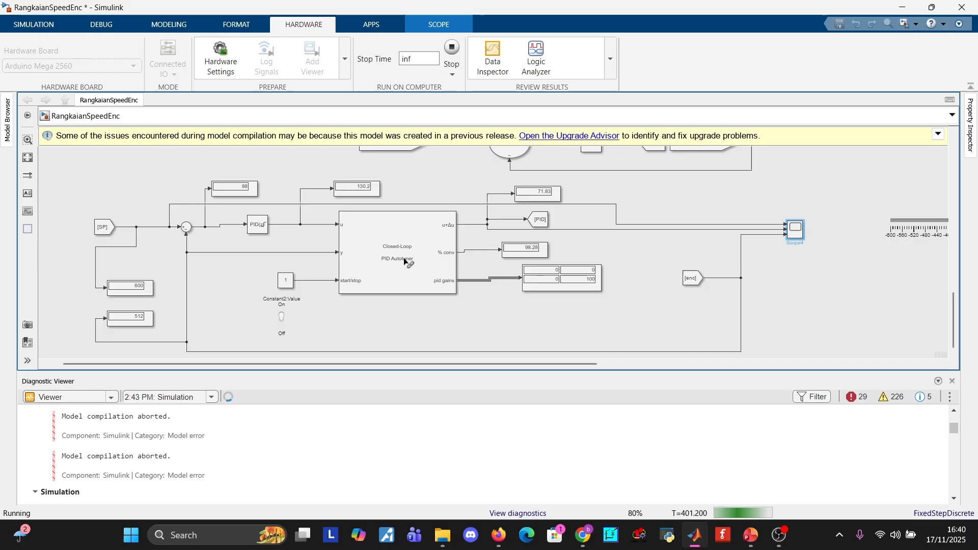
Step: Examine how the encoder and autotuner output curves oscillate around the setpoint in the scope
{"action": "double_click", "coordinate": [792, 230]}
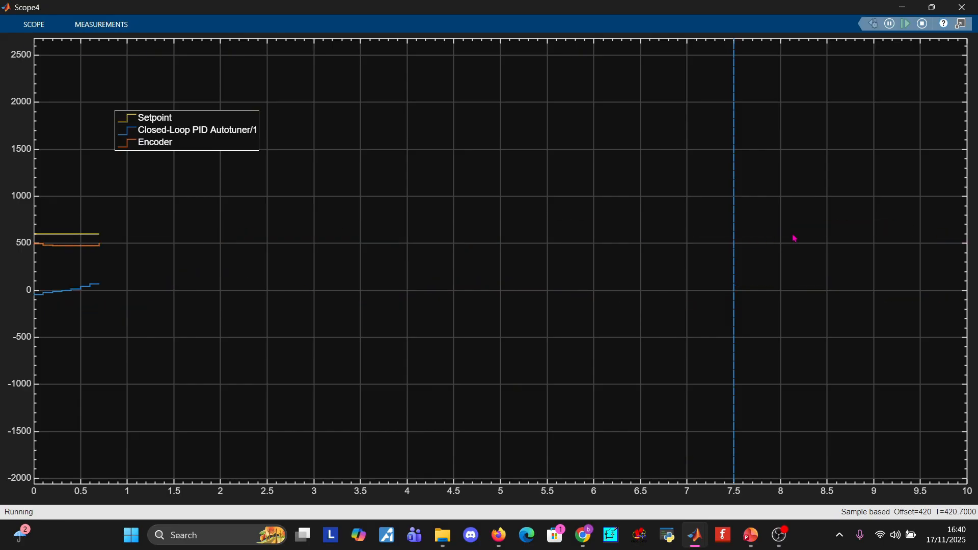
{"action": "left_click_drag", "start_coordinate": [795, 239], "coordinate": [917, 446]}
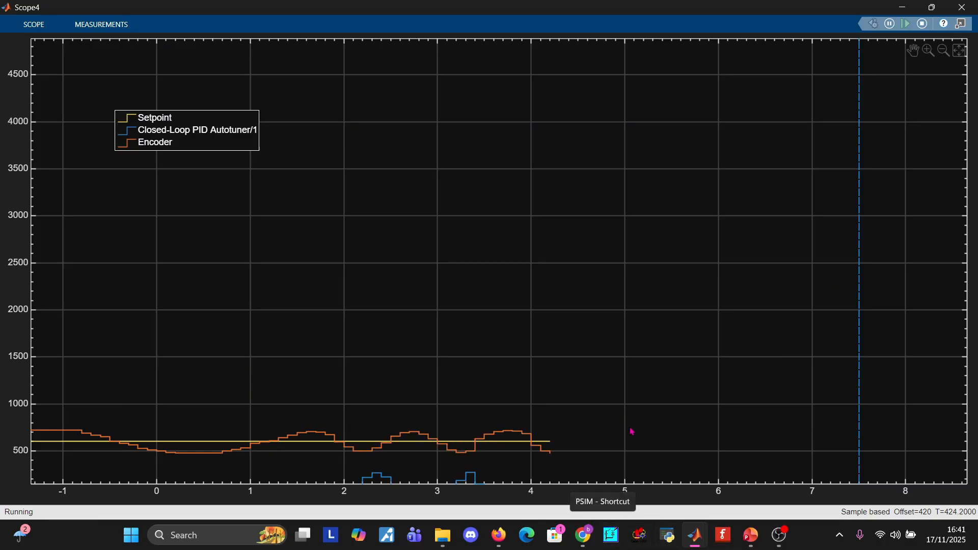
{"action": "scroll", "coordinate": [605, 293], "scroll_direction": "down", "scroll_amount": 2}
{"action": "scroll", "coordinate": [577, 321], "scroll_direction": "down", "scroll_amount": 1}
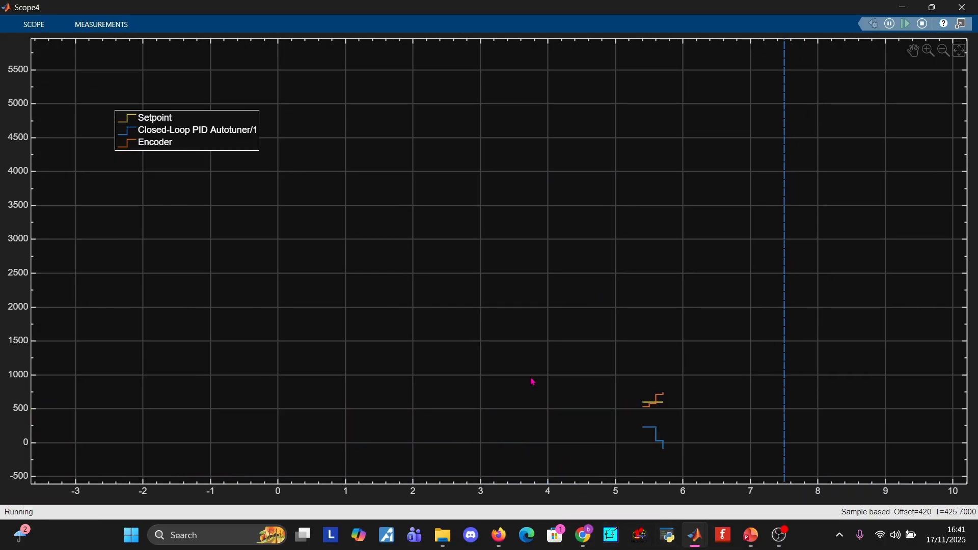
{"action": "left_click_drag", "start_coordinate": [527, 379], "coordinate": [497, 186]}
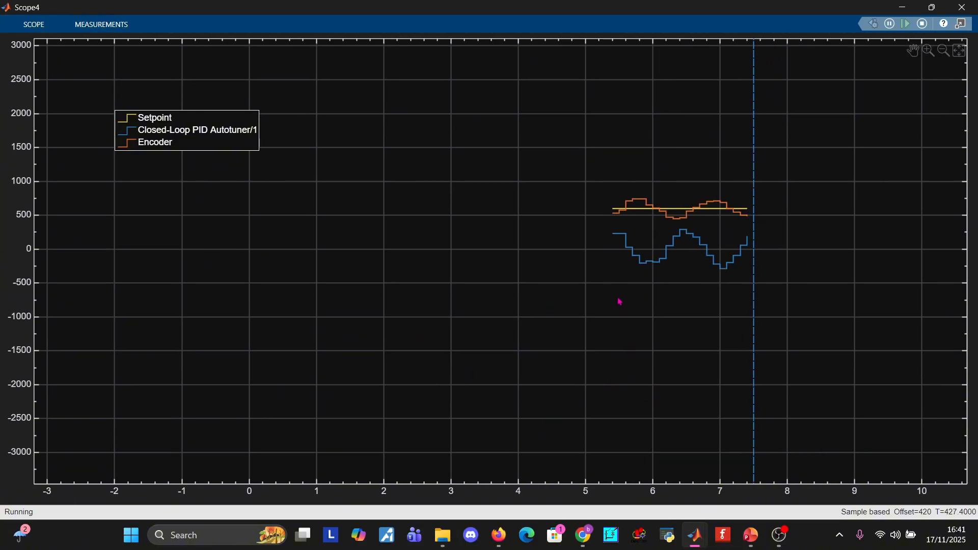
{"action": "scroll", "coordinate": [632, 300], "scroll_direction": "up", "scroll_amount": 2}
{"action": "scroll", "coordinate": [834, 166], "scroll_direction": "up", "scroll_amount": 1}
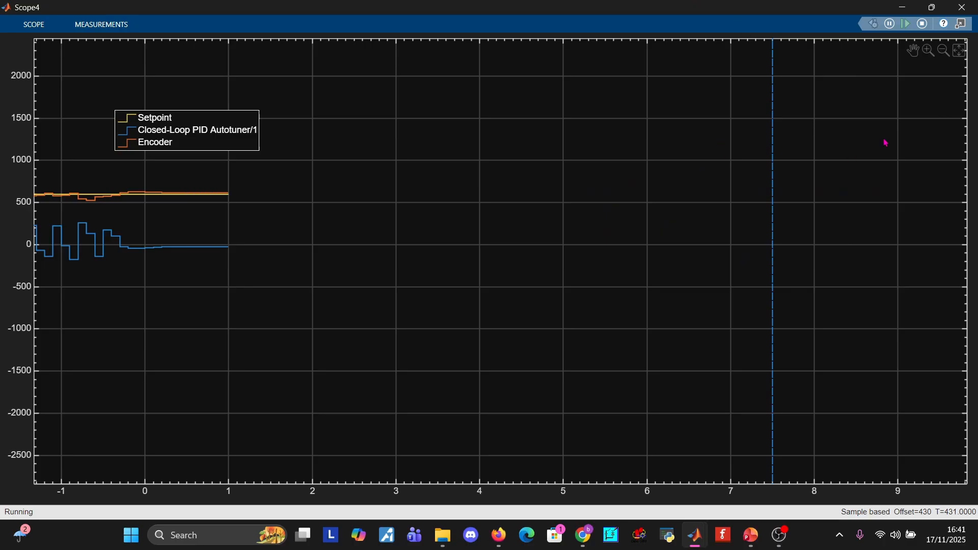
{"action": "left_click", "coordinate": [951, 12]}
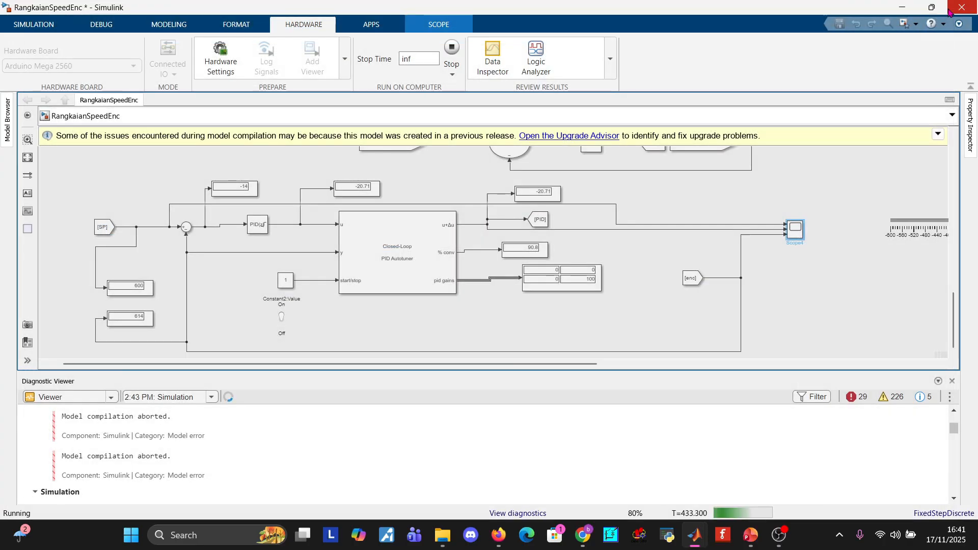
Step: Stop the autotuning experiment with the start/stop switch to output the tuned PID gains, and switch to OBS
{"action": "left_click", "coordinate": [282, 320]}
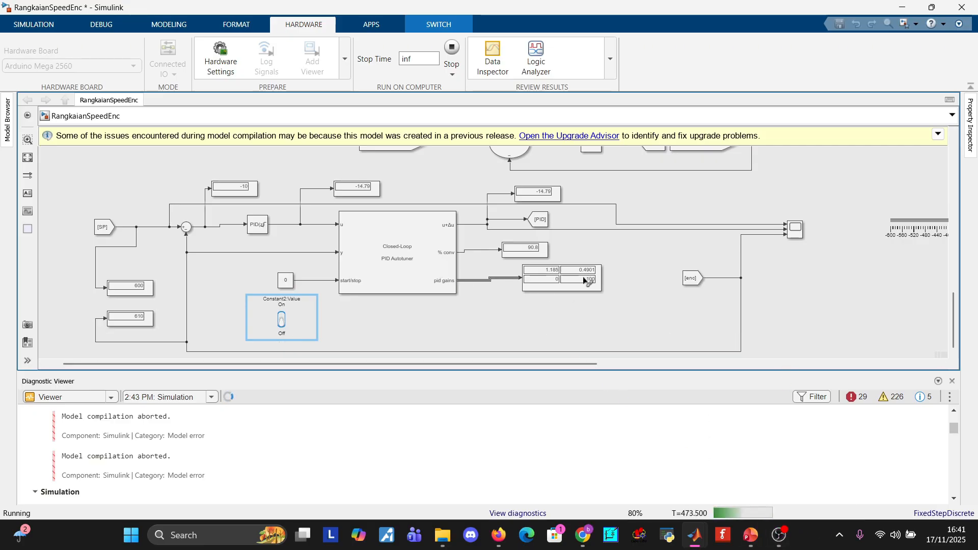
{"action": "left_click", "coordinate": [778, 535]}
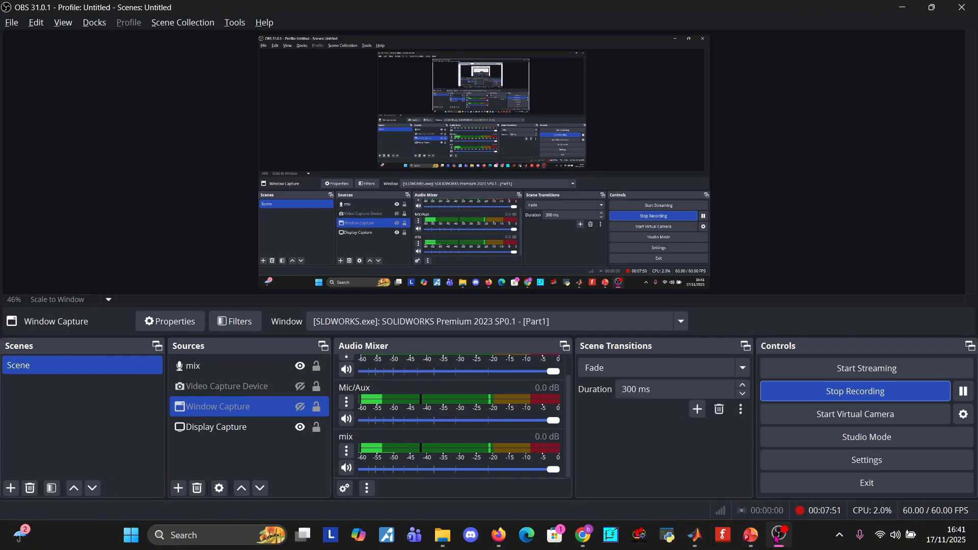
Step: Return to Simulink, run RangkaianSpeedEnc with IO, and check the setpoint, autotuner and encoder signals in the scope
{"action": "left_click", "coordinate": [800, 391]}
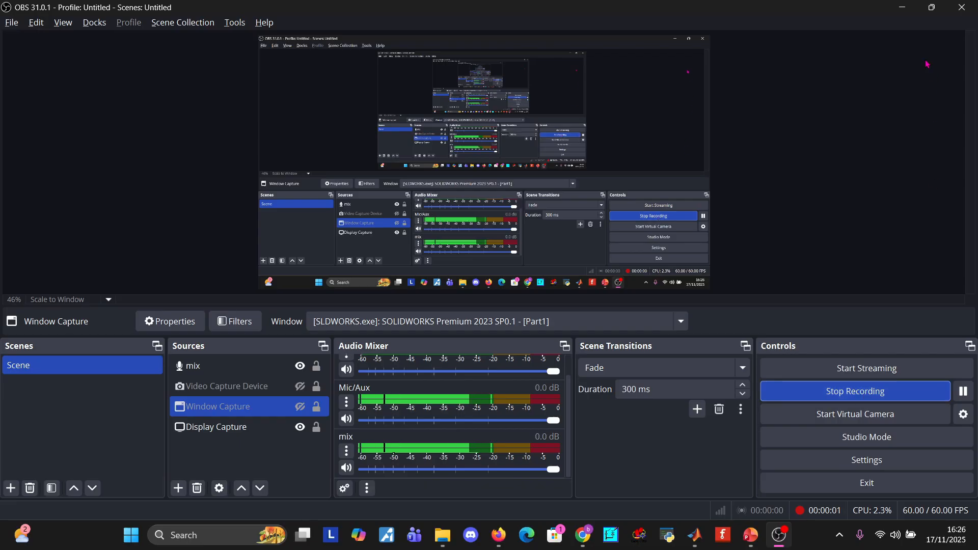
{"action": "left_click", "coordinate": [902, 7]}
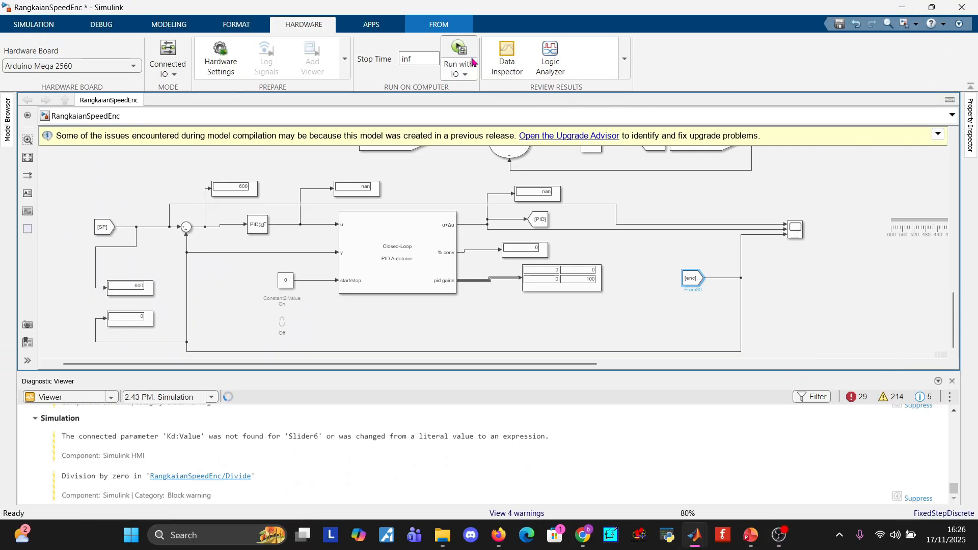
{"action": "left_click", "coordinate": [465, 52]}
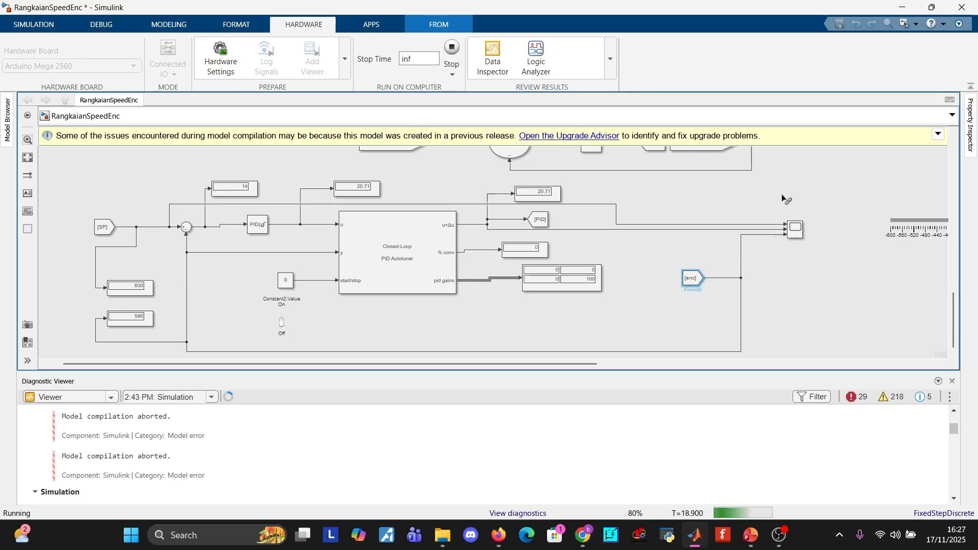
{"action": "double_click", "coordinate": [794, 230]}
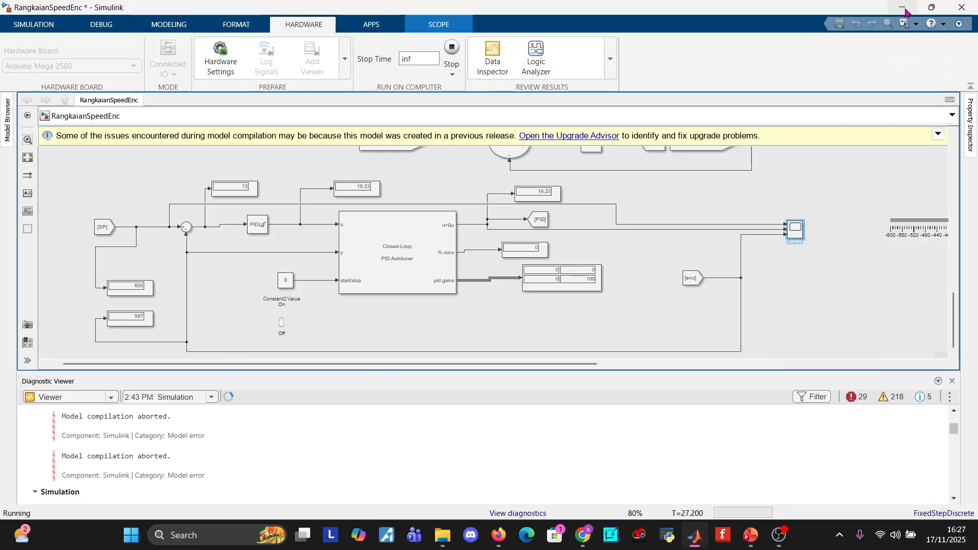
{"action": "left_click", "coordinate": [926, 26]}
Step: Start the autotuning experiment with the start/stop switch and show its signals in the scope
{"action": "left_click", "coordinate": [282, 320]}
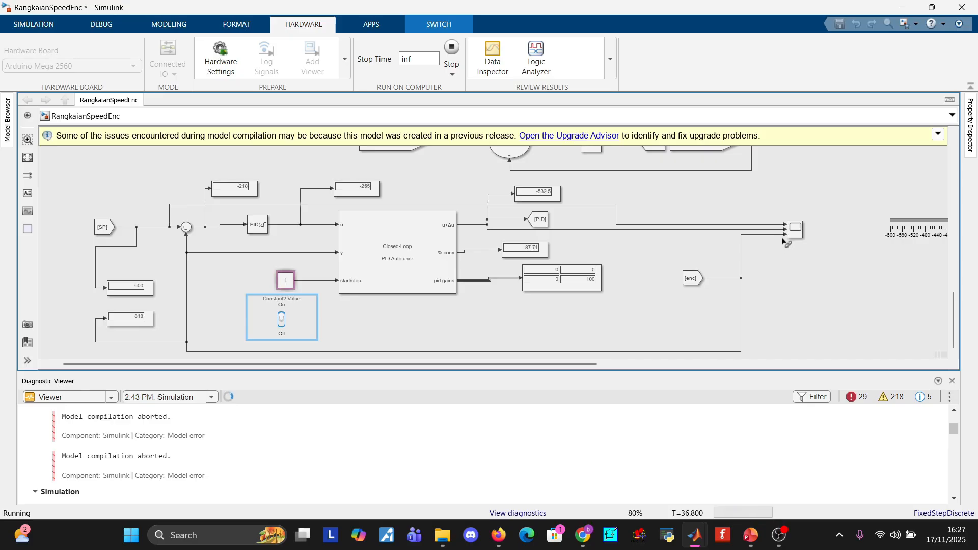
{"action": "left_click", "coordinate": [798, 228]}
{"action": "double_click", "coordinate": [798, 228]}
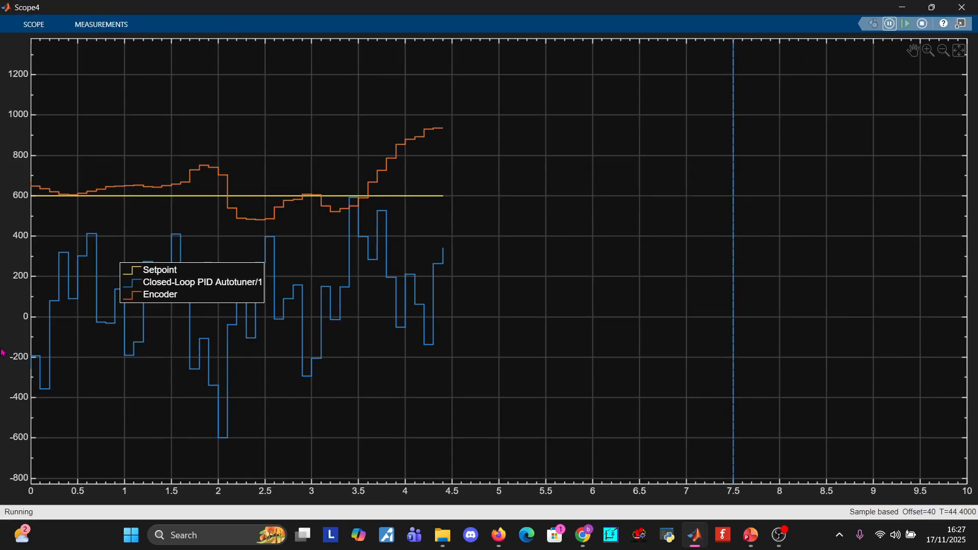
Step: Move the scope legend above the curves and widen the axes to follow the encoder and autotuner oscillations
{"action": "left_click_drag", "start_coordinate": [154, 274], "coordinate": [149, 121]}
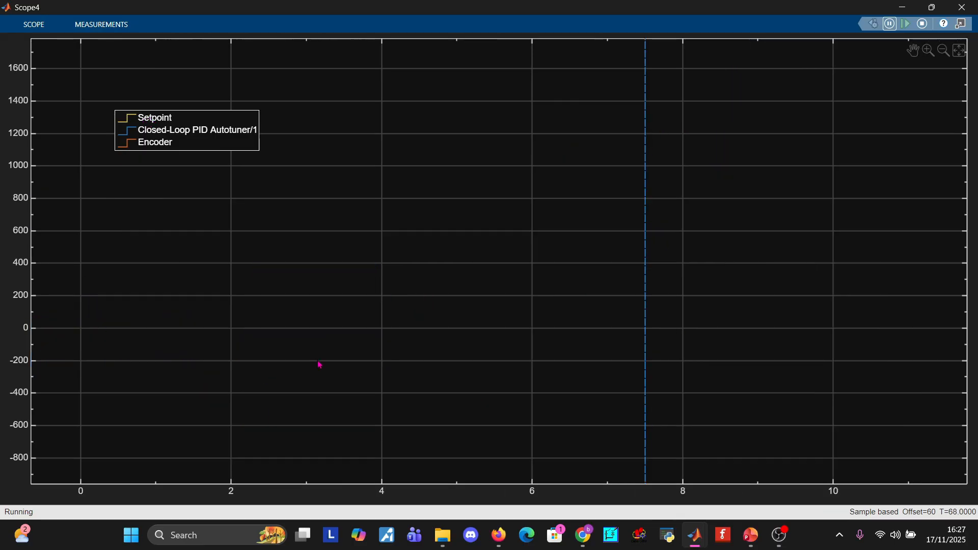
{"action": "scroll", "coordinate": [362, 335], "scroll_direction": "down", "scroll_amount": 3}
{"action": "left_click_drag", "start_coordinate": [592, 323], "coordinate": [537, 310]}
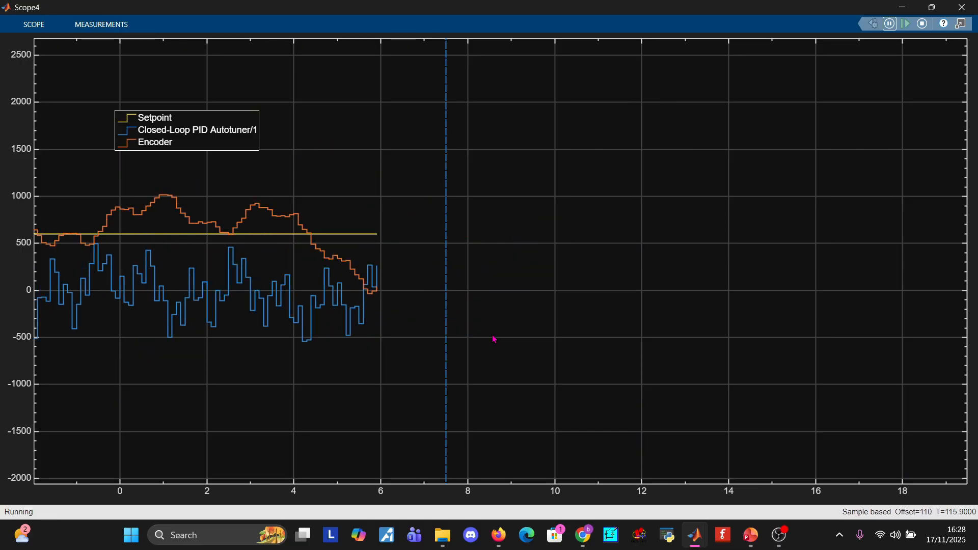
Step: Turn off the start/stop switch to output the tuned PID gains, and switch to OBS
{"action": "left_click", "coordinate": [902, 7]}
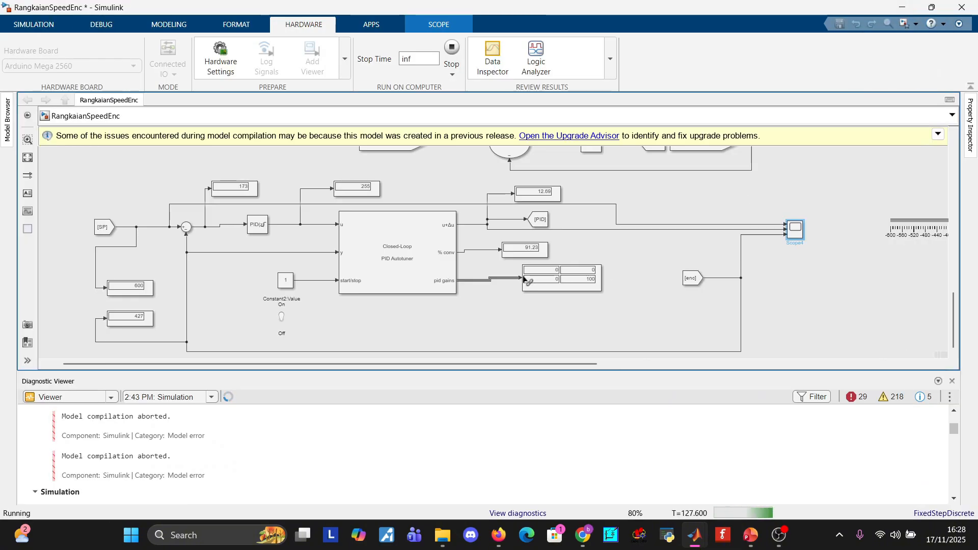
{"action": "left_click", "coordinate": [282, 317]}
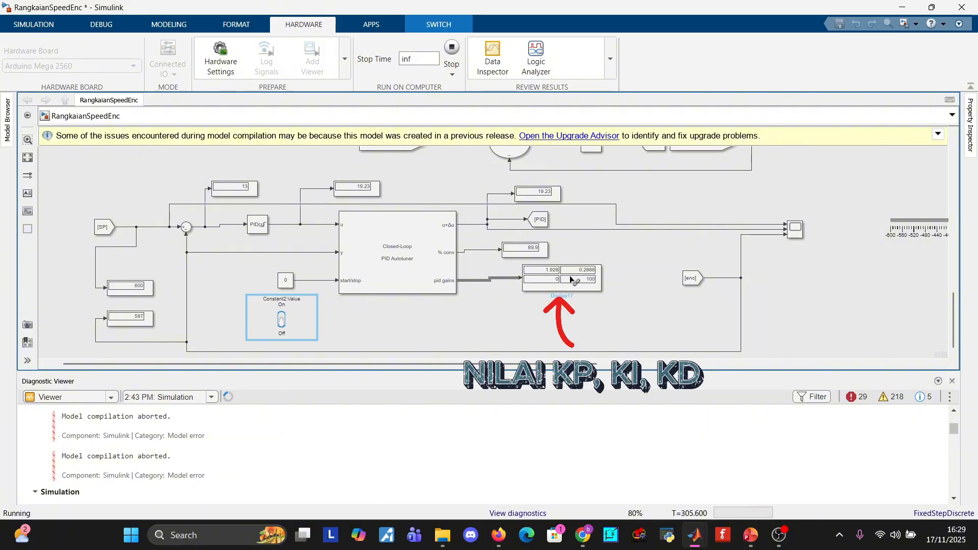
{"action": "left_click", "coordinate": [779, 535]}
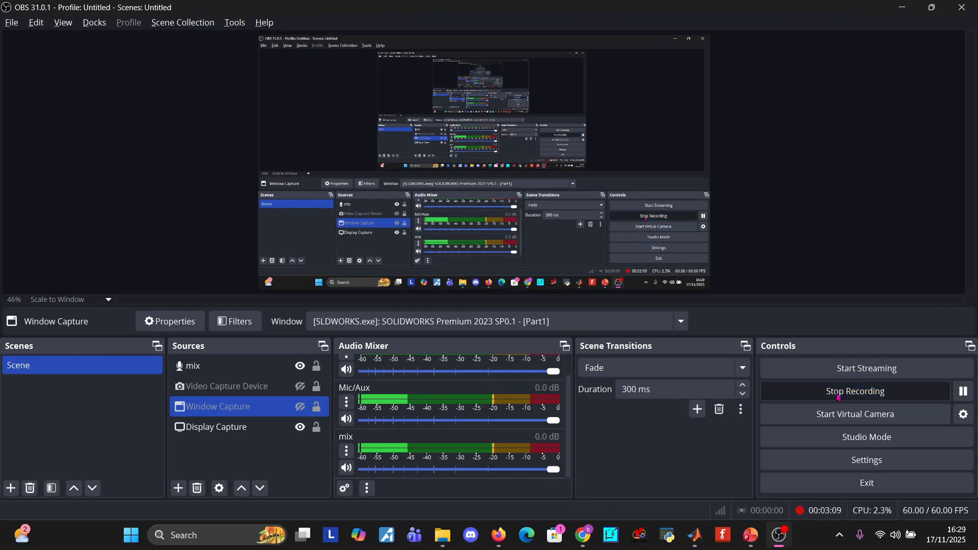
Step: Return to the running Simulink model and check the encoder against the setpoint in the scope before autotuning
{"action": "left_click", "coordinate": [899, 6]}
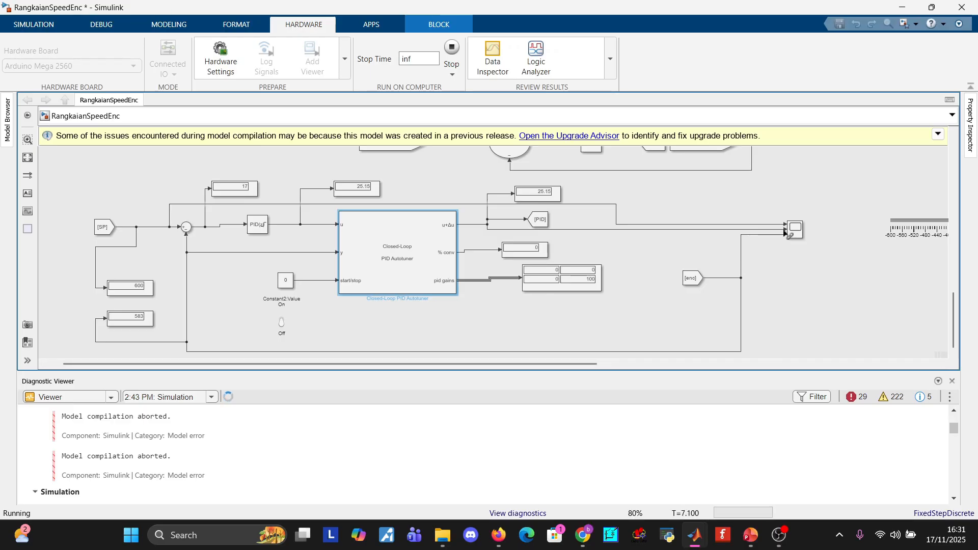
{"action": "left_click", "coordinate": [789, 235]}
{"action": "double_click", "coordinate": [789, 234]}
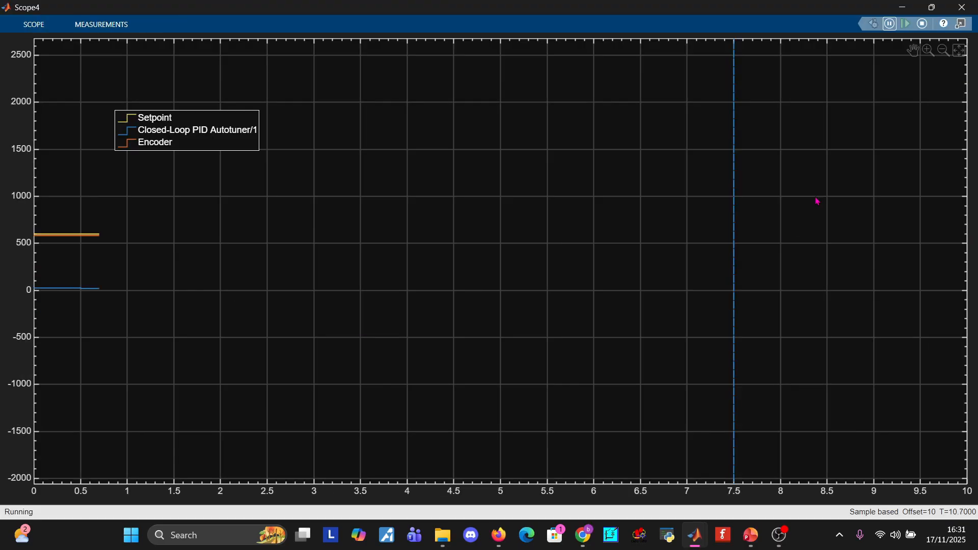
{"action": "left_click", "coordinate": [902, 8]}
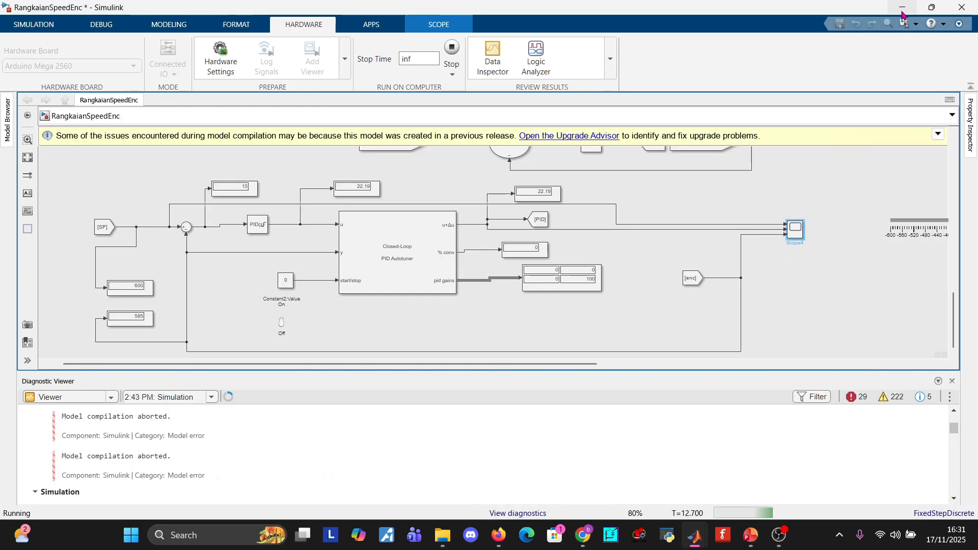
Step: Turn on the start/stop switch to begin autotuning, and watch the encoder track the setpoint in the scope
{"action": "left_click", "coordinate": [284, 324]}
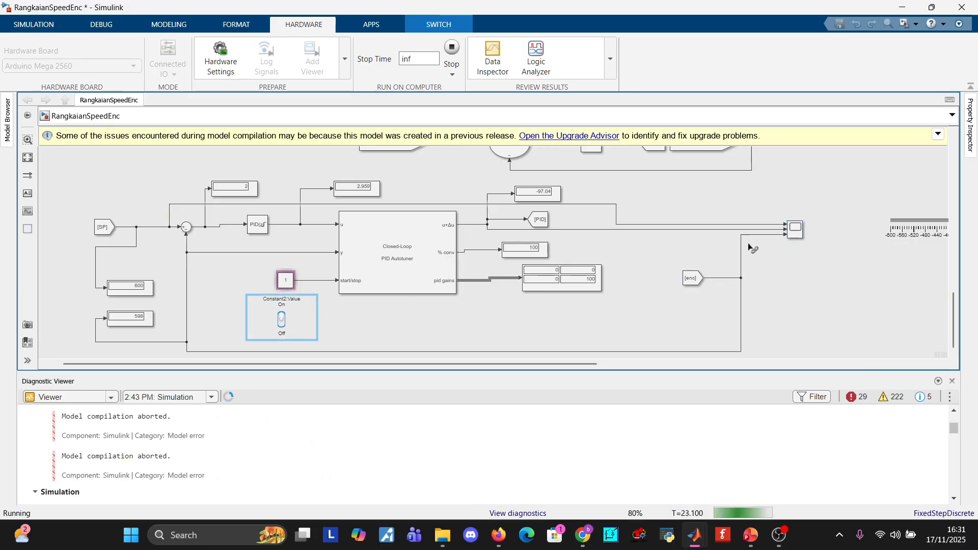
{"action": "double_click", "coordinate": [793, 232]}
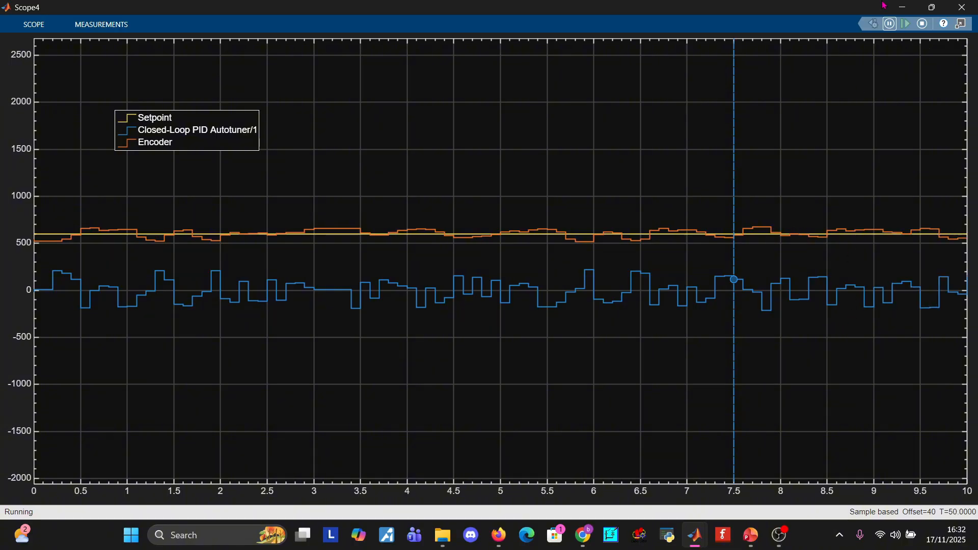
{"action": "left_click", "coordinate": [904, 7]}
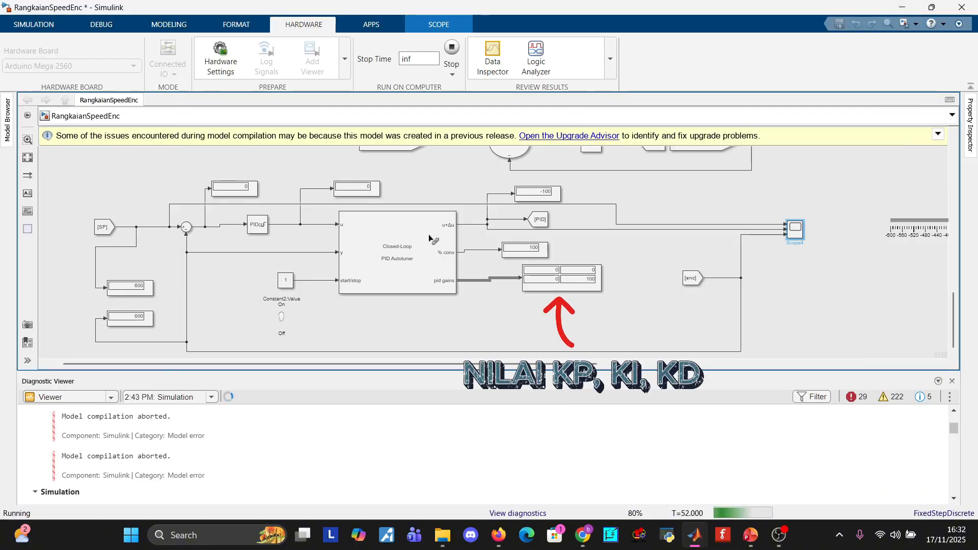
Step: Turn the start/stop switch off and on to output the PID gains and repeat the experiment, watching the scope
{"action": "left_click", "coordinate": [284, 317]}
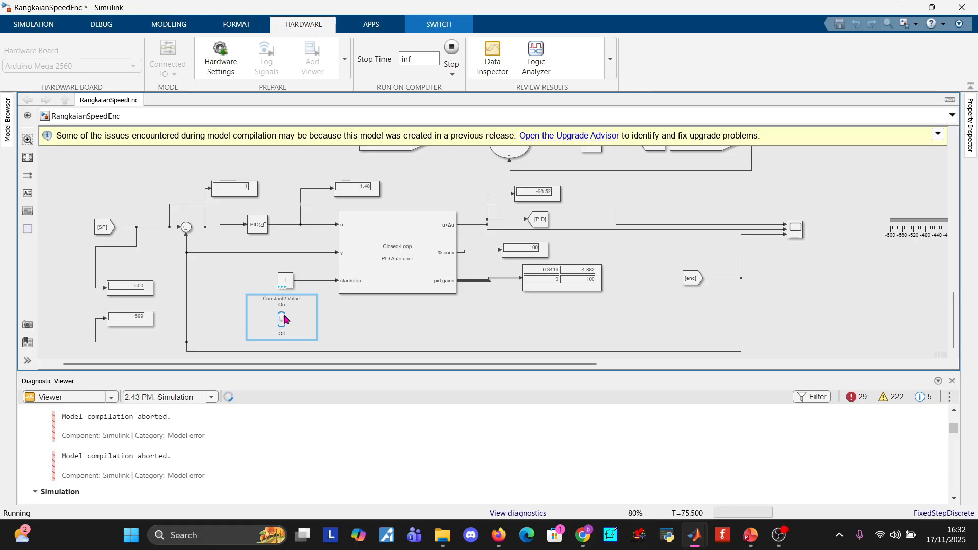
{"action": "double_click", "coordinate": [795, 232]}
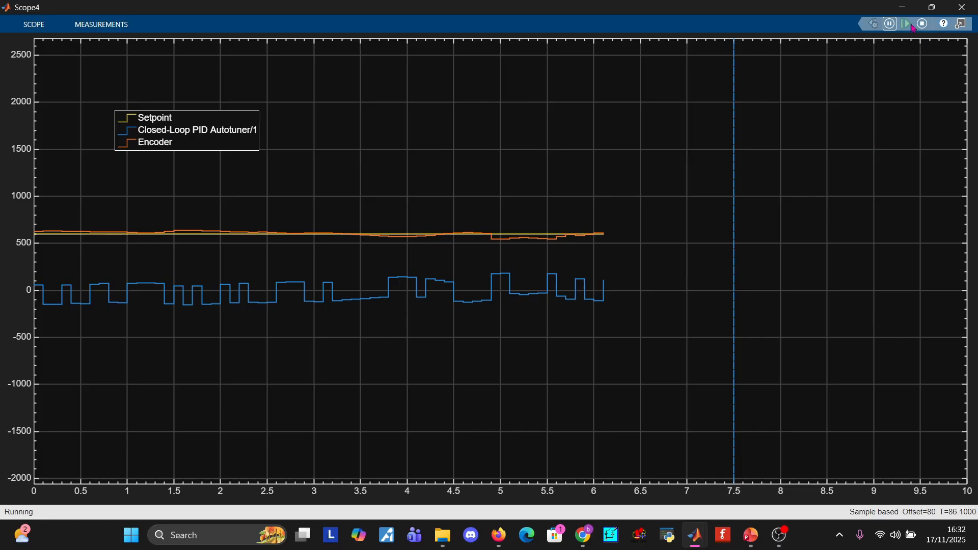
{"action": "left_click", "coordinate": [903, 8]}
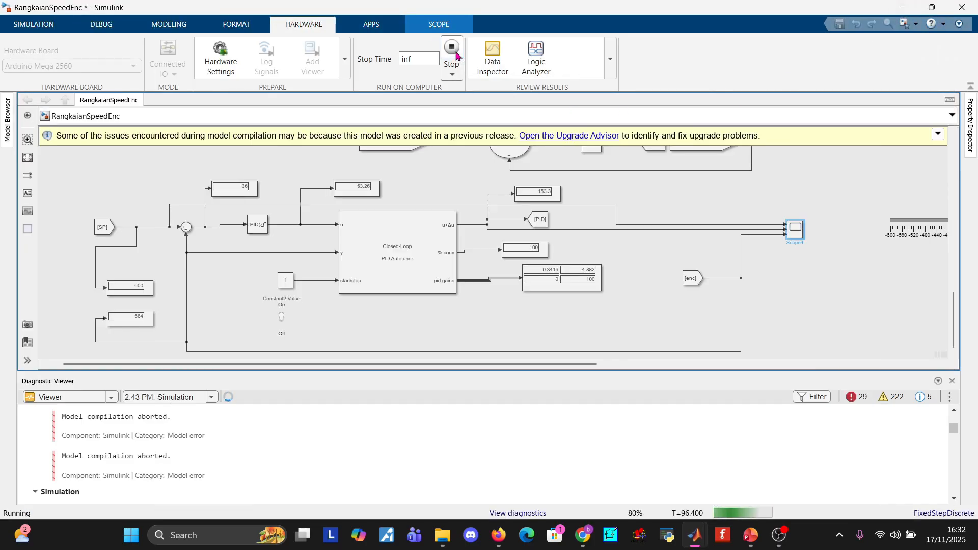
Step: Stop the running simulation and switch to OBS
{"action": "left_click", "coordinate": [453, 51]}
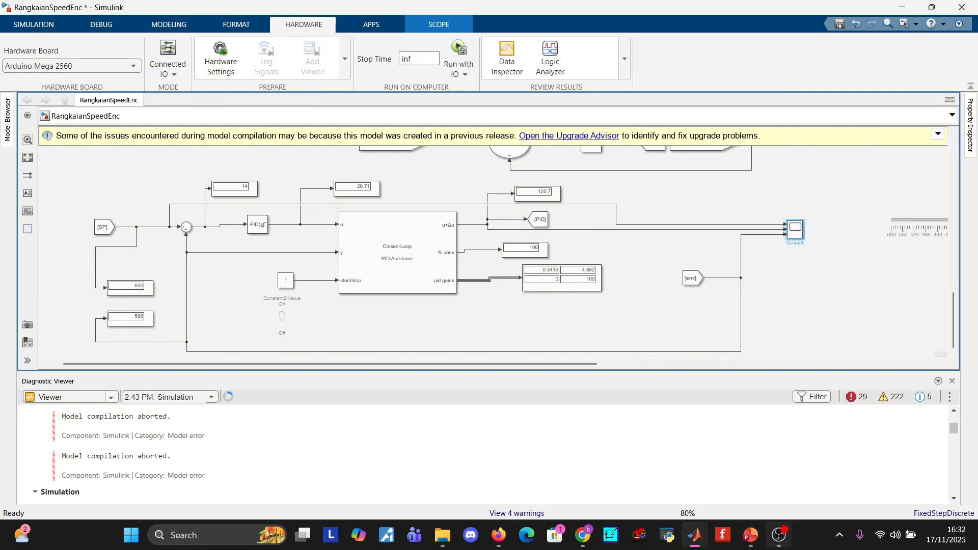
{"action": "left_click", "coordinate": [778, 535]}
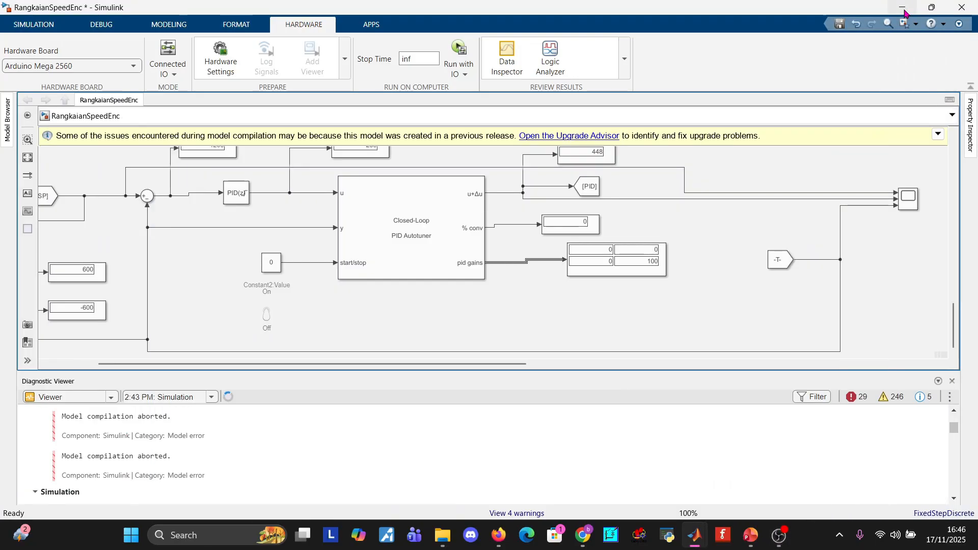
Step: Run the model with IO using the Constant5 feedback, and check the three signals in the scope
{"action": "left_click", "coordinate": [462, 51]}
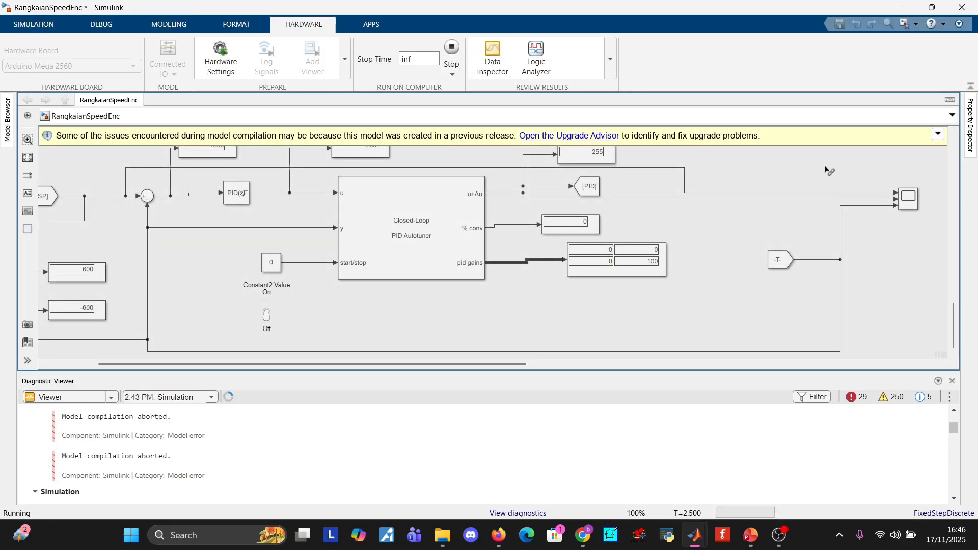
{"action": "double_click", "coordinate": [910, 199]}
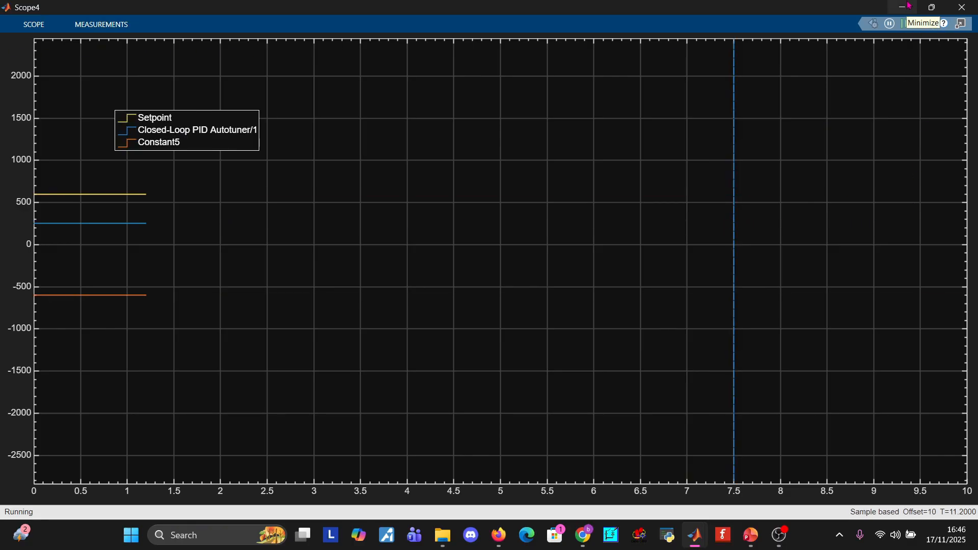
{"action": "left_click", "coordinate": [910, 6]}
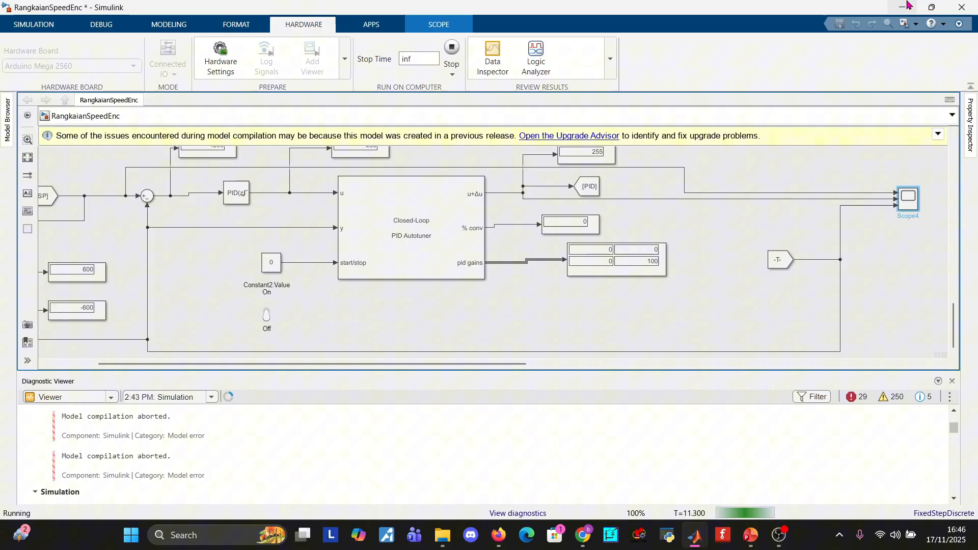
Step: Start autotuning with the start/stop switch and follow the autotuner output against the Setpoint and Constant5 signals in the scope
{"action": "left_click", "coordinate": [268, 318]}
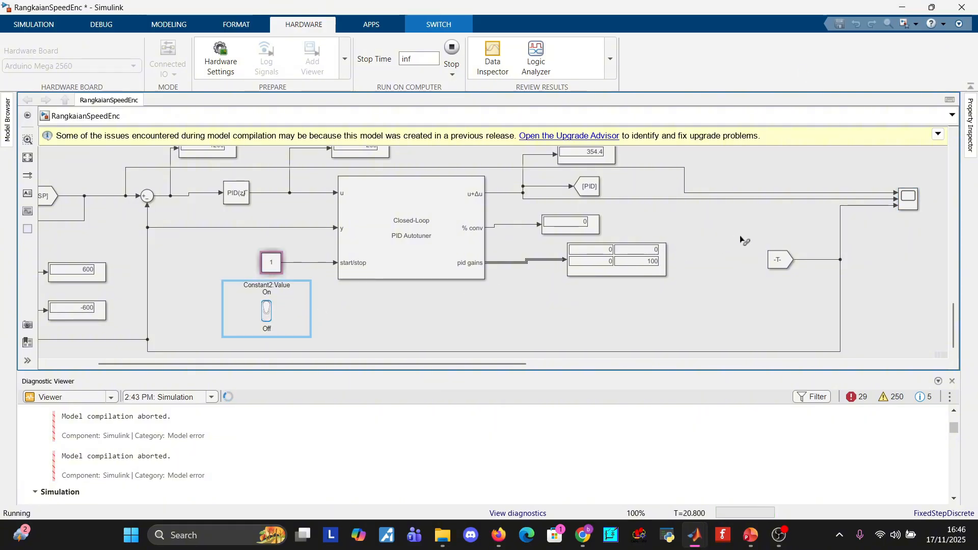
{"action": "double_click", "coordinate": [909, 203]}
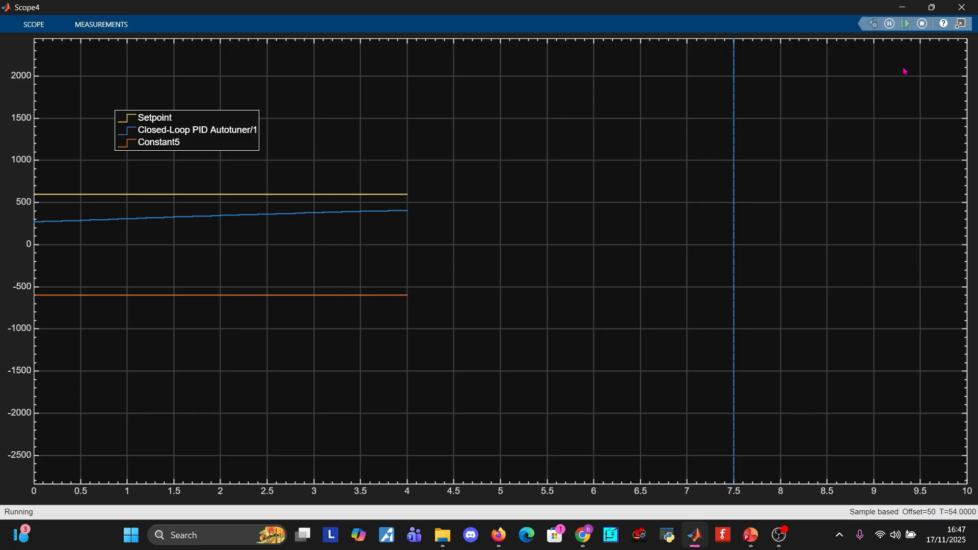
{"action": "left_click", "coordinate": [910, 6]}
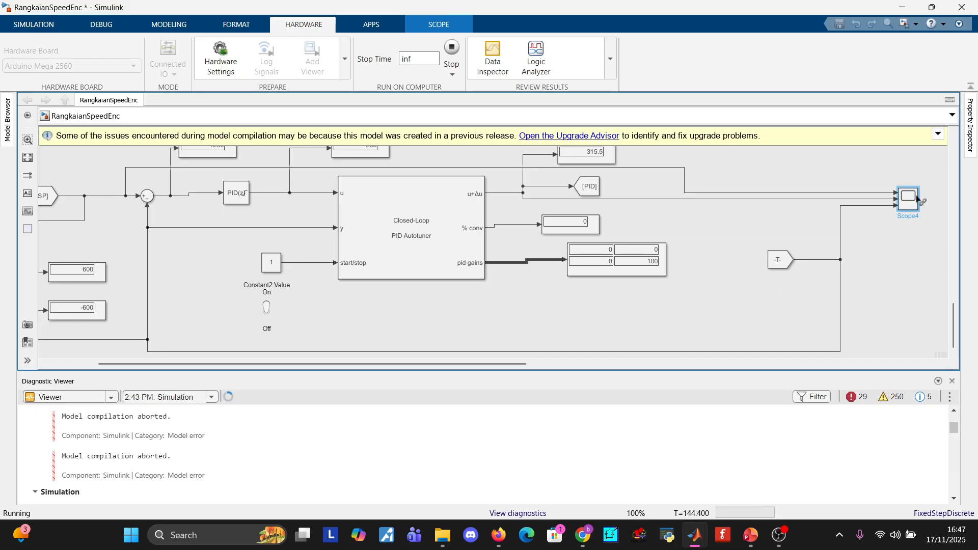
{"action": "double_click", "coordinate": [909, 199]}
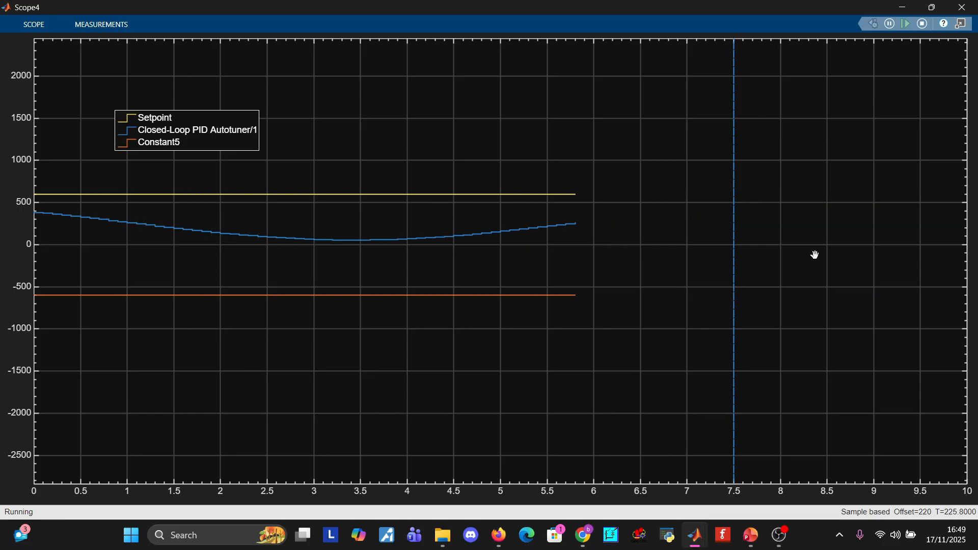
{"action": "left_click", "coordinate": [903, 8]}
{"action": "double_click", "coordinate": [907, 200]}
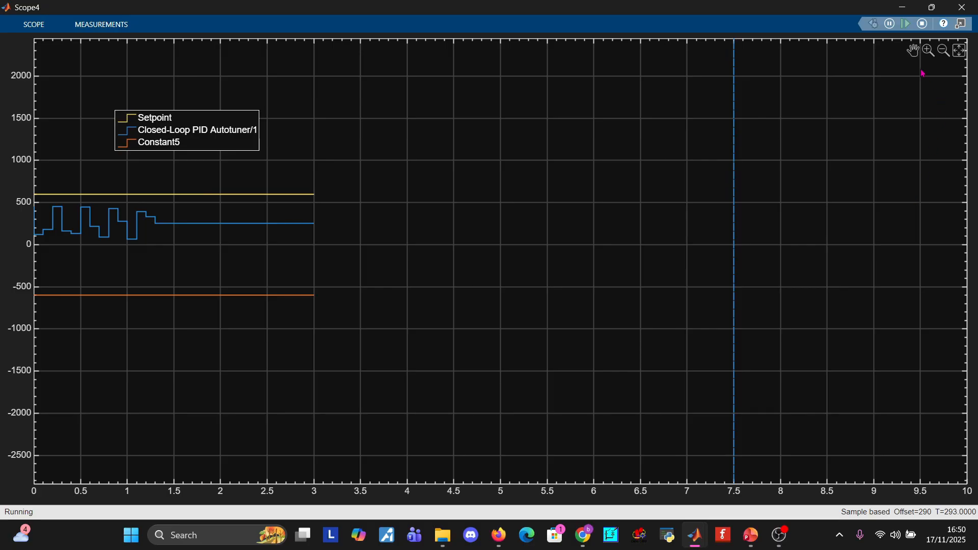
{"action": "left_click", "coordinate": [908, 8]}
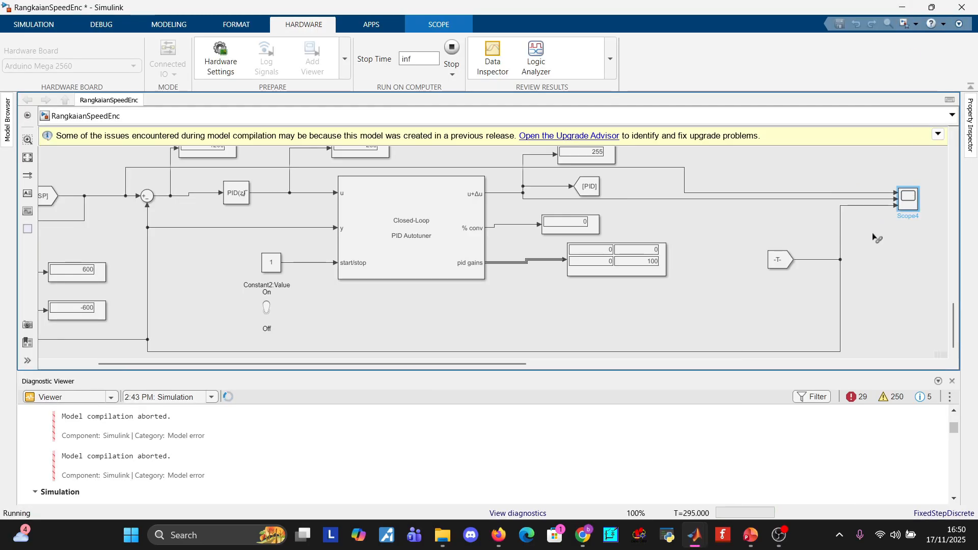
Step: Turn off the start/stop switch to end autotuning, check the signals in the scope, and switch to OBS
{"action": "left_click", "coordinate": [267, 310]}
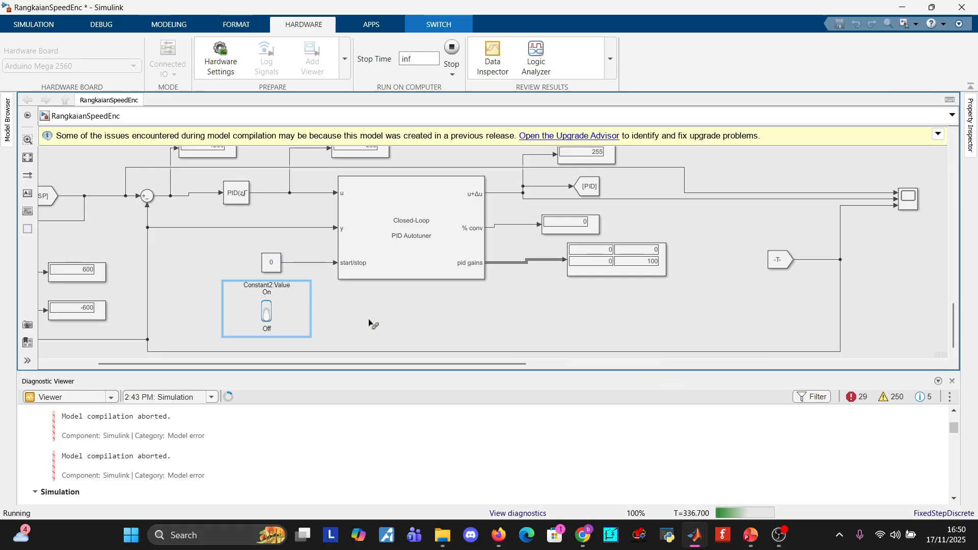
{"action": "double_click", "coordinate": [909, 201]}
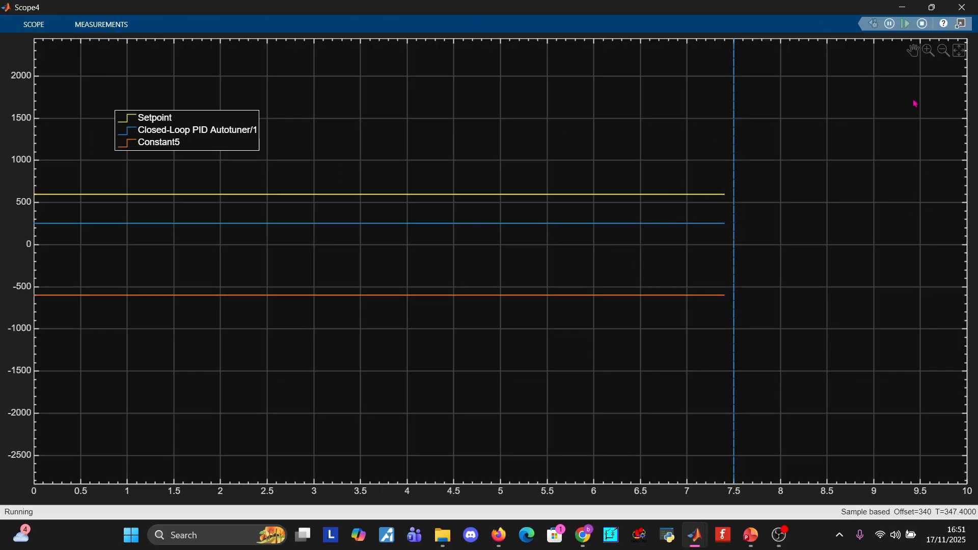
{"action": "left_click", "coordinate": [902, 7]}
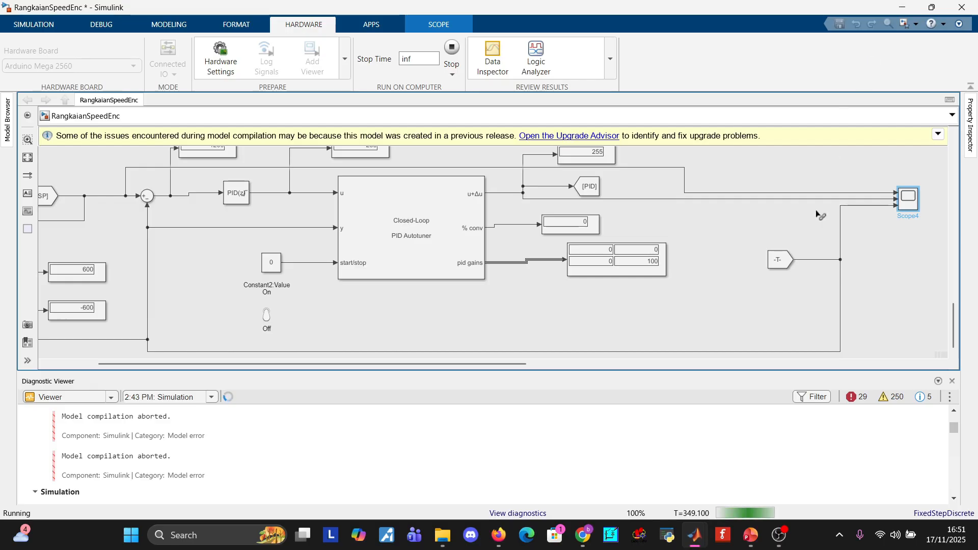
{"action": "left_click", "coordinate": [777, 539]}
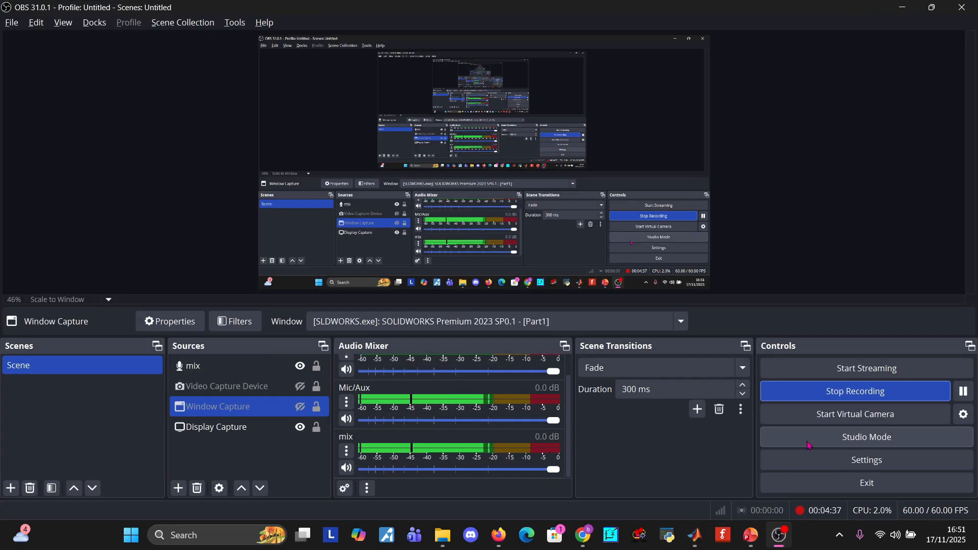
Step: Return from OBS to Simulink and check the Setpoint, autotuner and Constant5 signals of the running model in the scope
{"action": "left_click", "coordinate": [904, 7]}
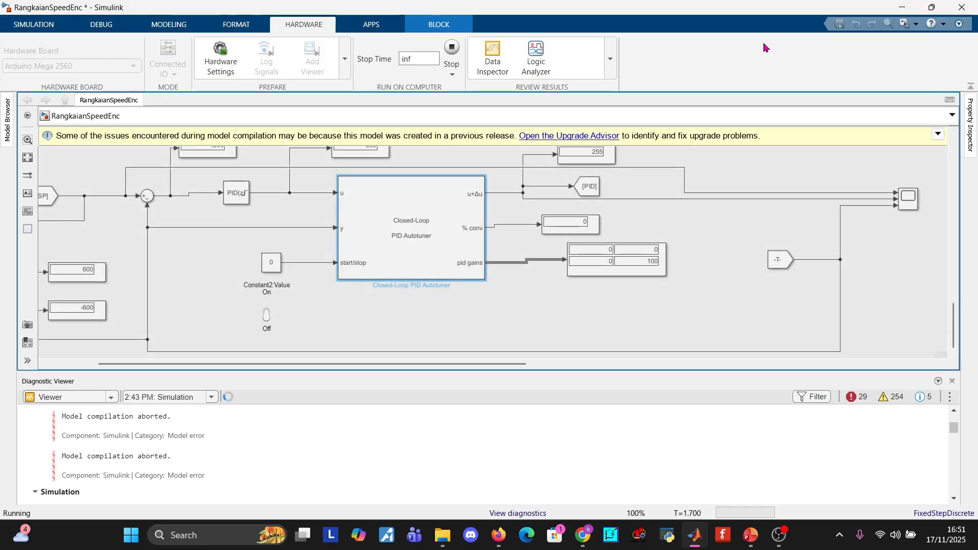
{"action": "double_click", "coordinate": [908, 197]}
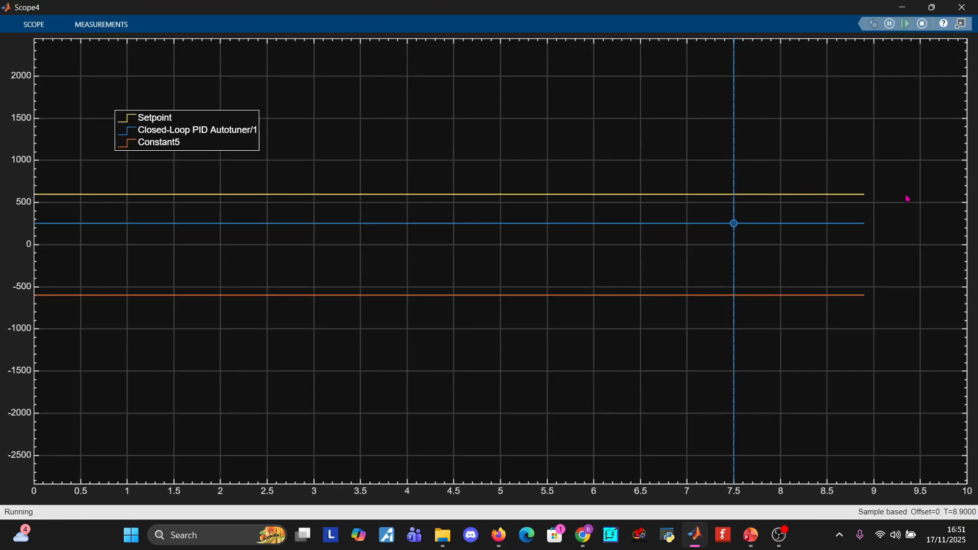
{"action": "left_click", "coordinate": [902, 8]}
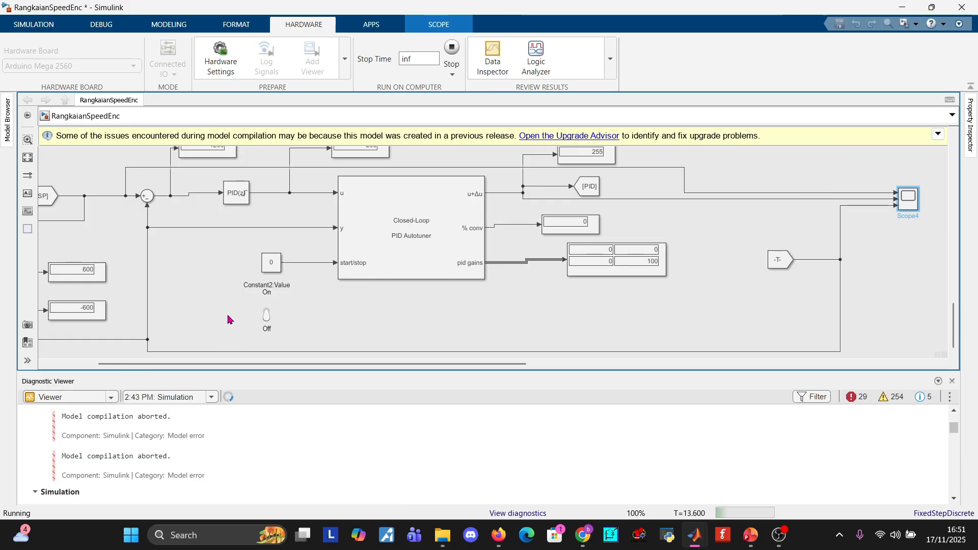
Step: Turn on the start/stop switch to begin autotuning and examine the autotuner output against the Setpoint and Constant5 signals in the scope
{"action": "left_click", "coordinate": [266, 314]}
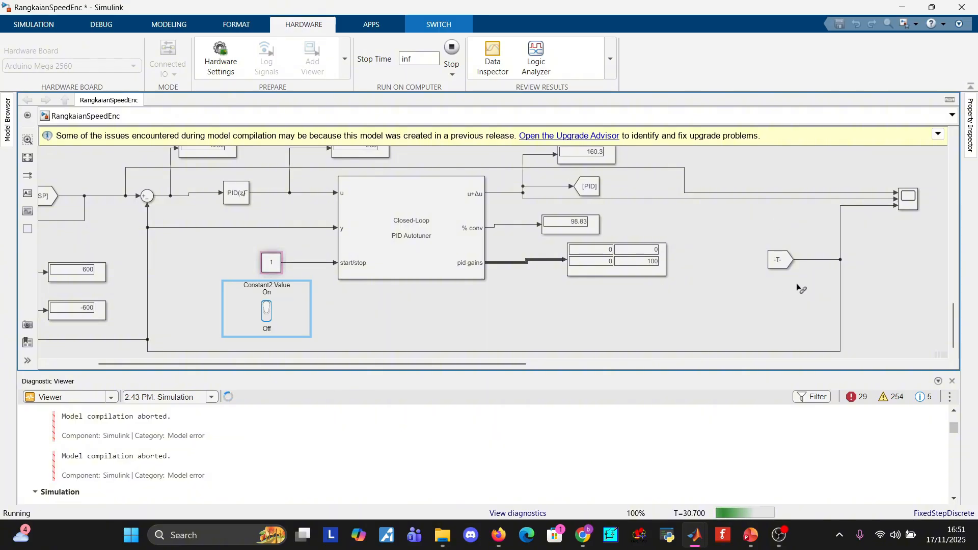
{"action": "double_click", "coordinate": [908, 198]}
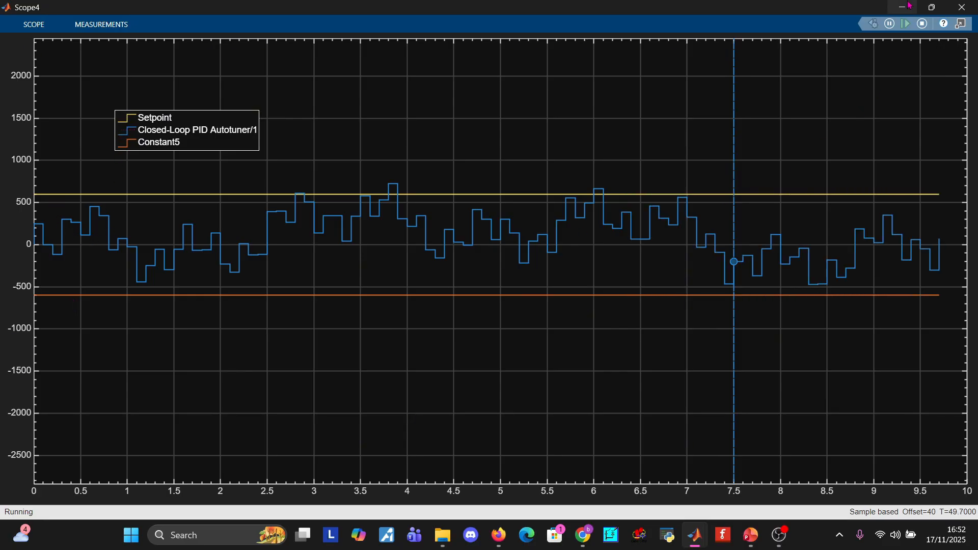
{"action": "left_click", "coordinate": [902, 8]}
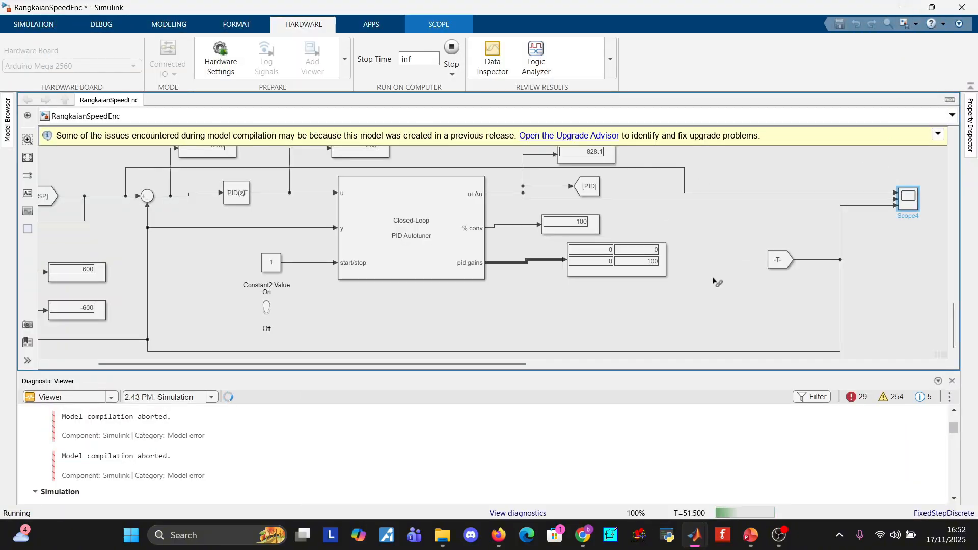
{"action": "mouse_move", "coordinate": [956, 330]}
{"action": "left_mouse_down"}
{"action": "mouse_move", "coordinate": [955, 292]}
{"action": "mouse_move", "coordinate": [954, 332]}
{"action": "left_mouse_up"}
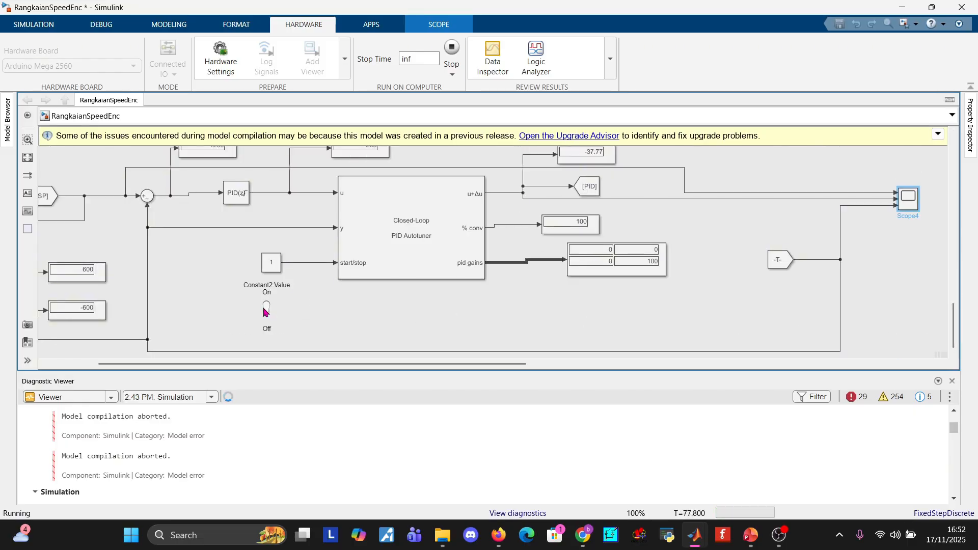
Step: Turn off the start/stop switch to end autotuning and examine the PID gains display
{"action": "left_click", "coordinate": [266, 309]}
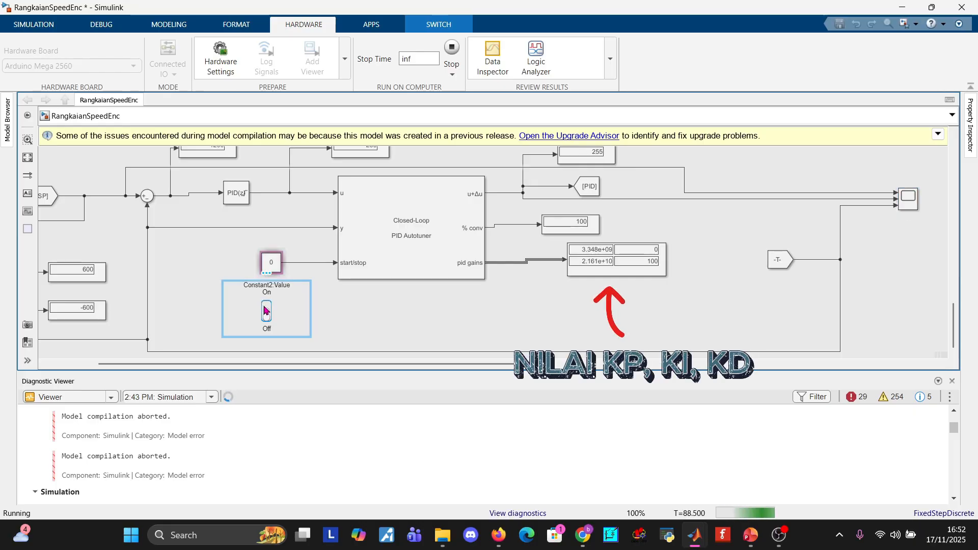
{"action": "left_click", "coordinate": [665, 277]}
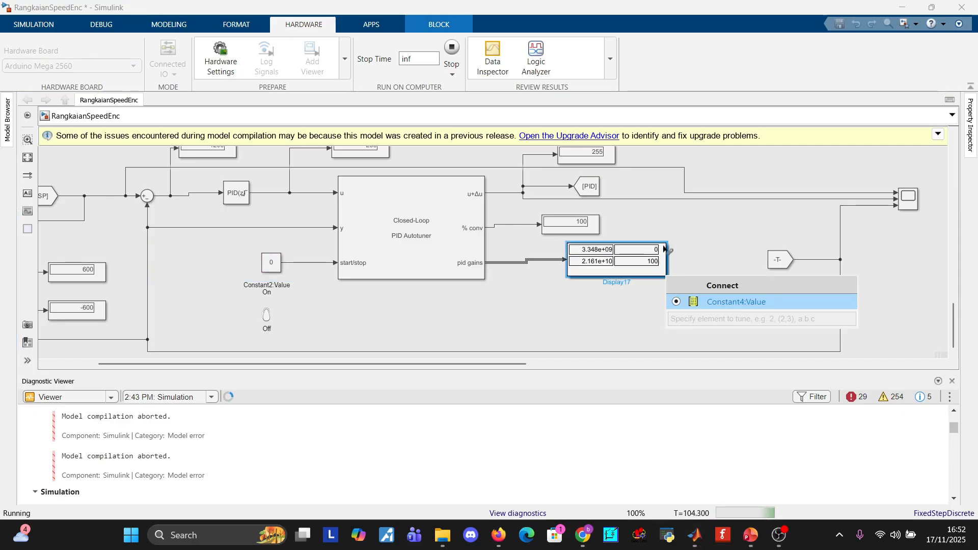
{"action": "left_click", "coordinate": [666, 240]}
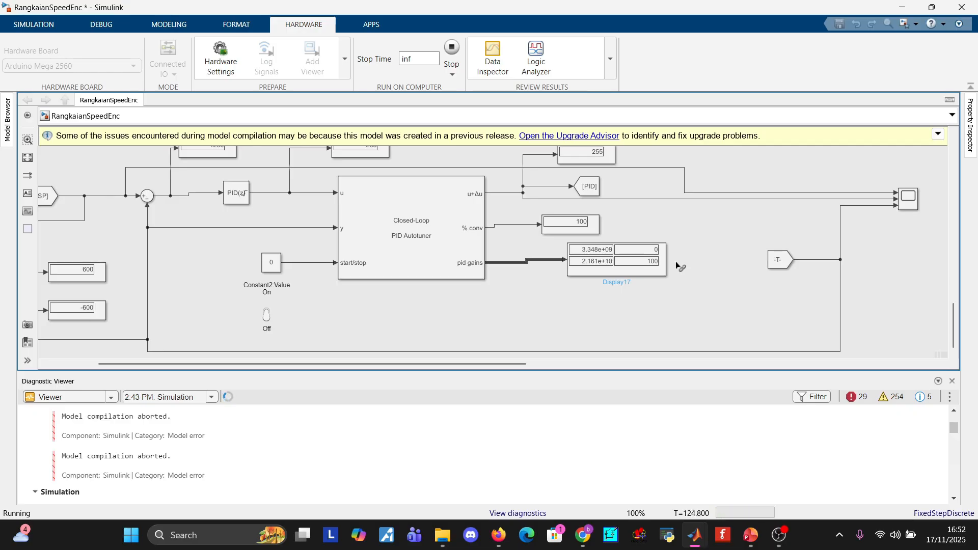
Step: Stop the running simulation, switch to OBS and stop the recording
{"action": "left_click", "coordinate": [451, 48]}
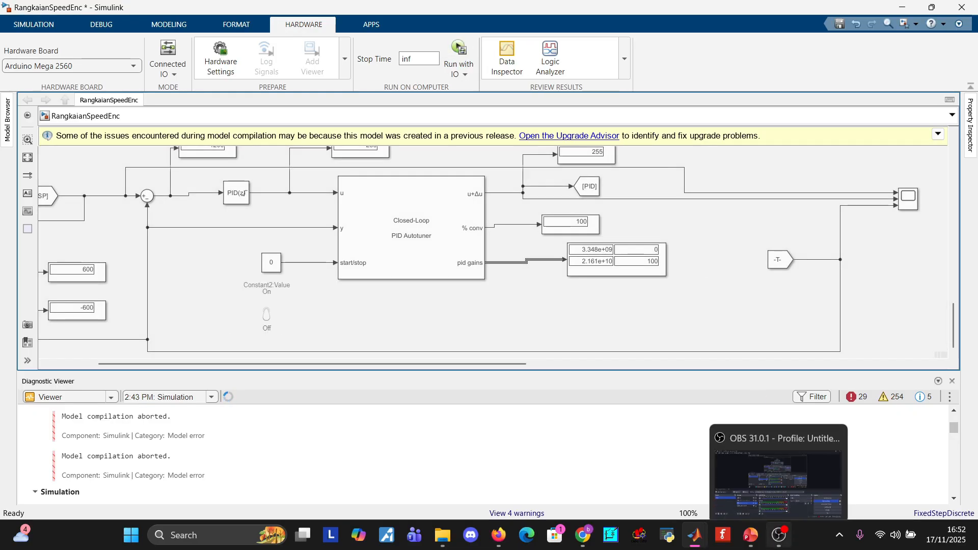
{"action": "left_click", "coordinate": [780, 535]}
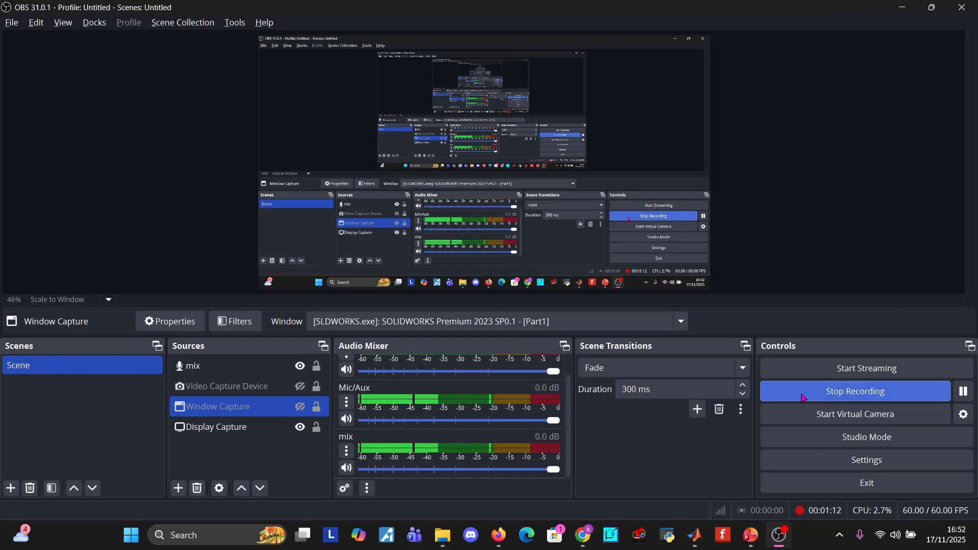
{"action": "left_click", "coordinate": [803, 398]}
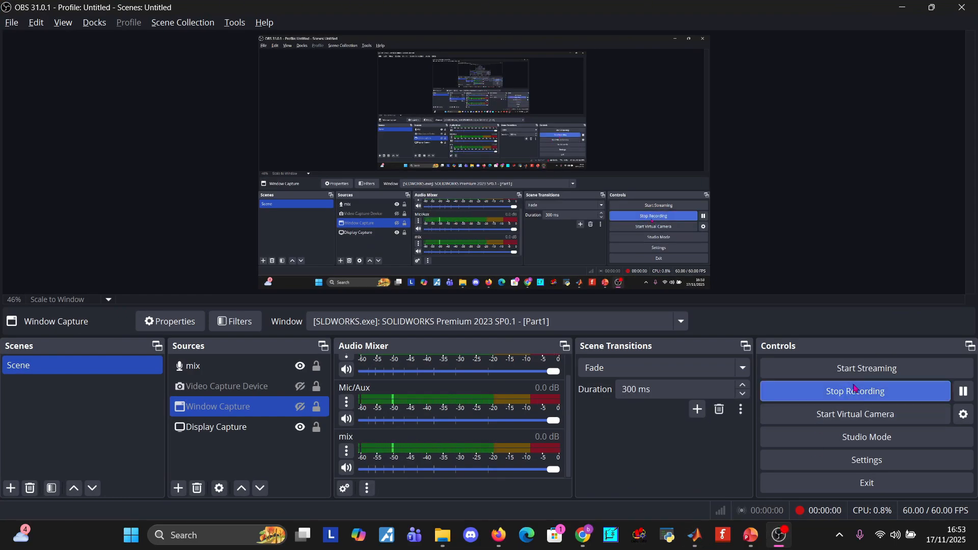
Step: Go back to the running model in Simulink and check the three scope signals before autotuning starts
{"action": "left_click", "coordinate": [902, 15]}
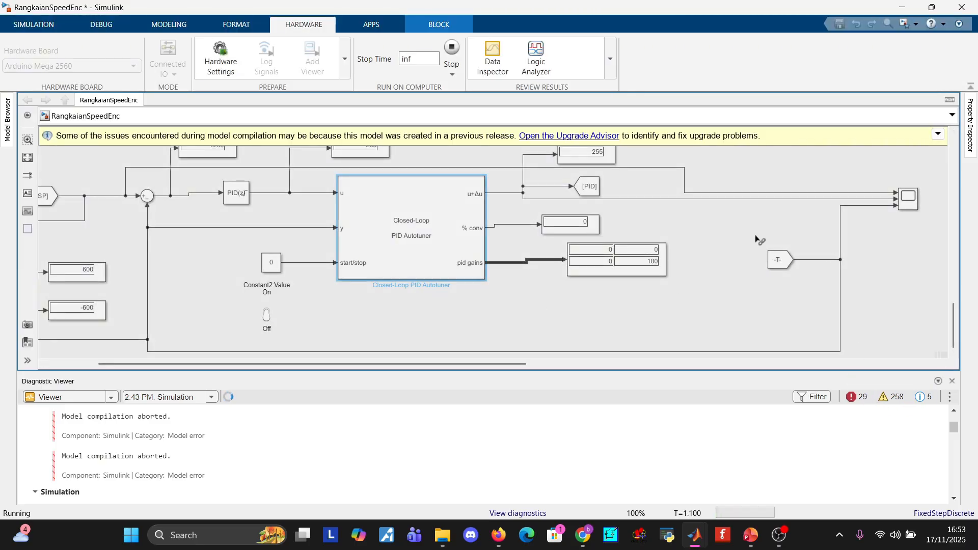
{"action": "double_click", "coordinate": [905, 203]}
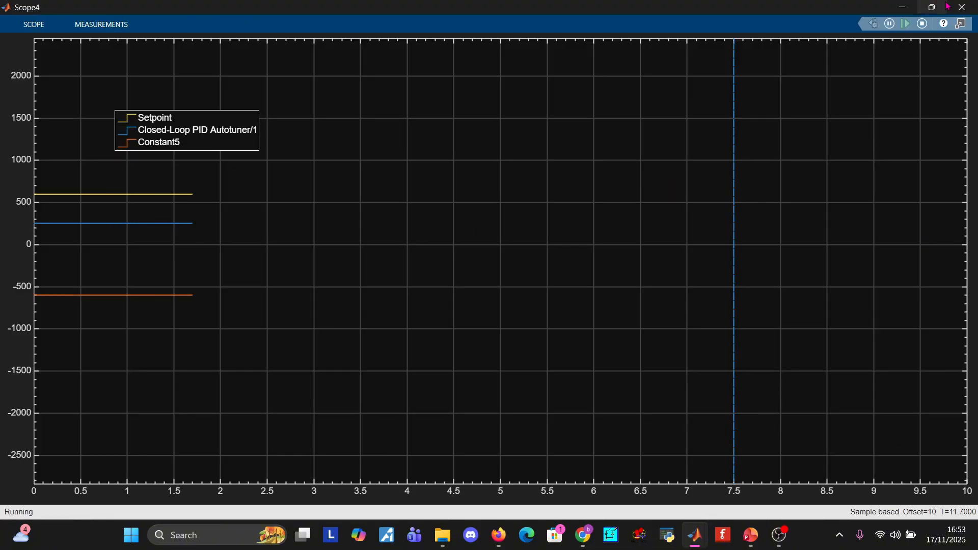
{"action": "left_click", "coordinate": [962, 7]}
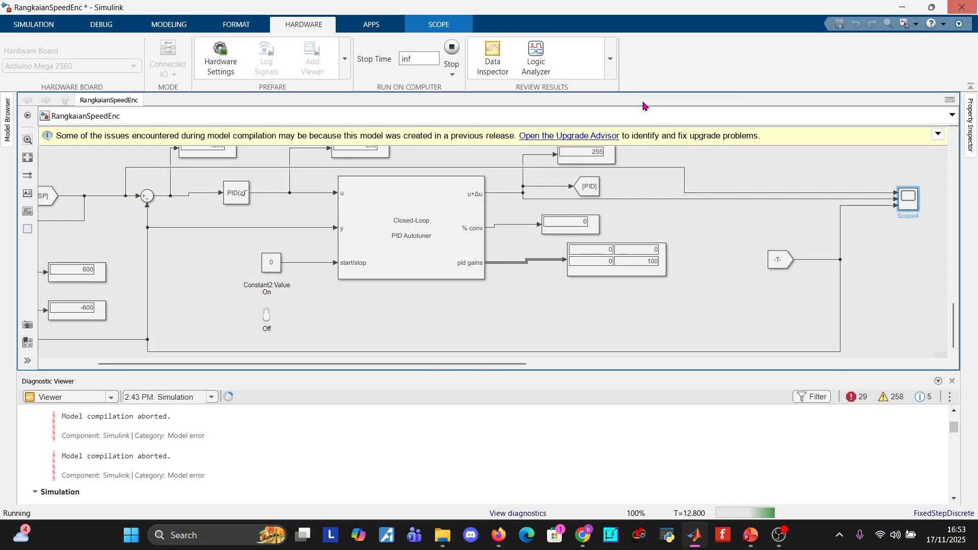
Step: Start autotuning again with the start/stop switch and follow the autotuner output in the scope
{"action": "left_click", "coordinate": [265, 321]}
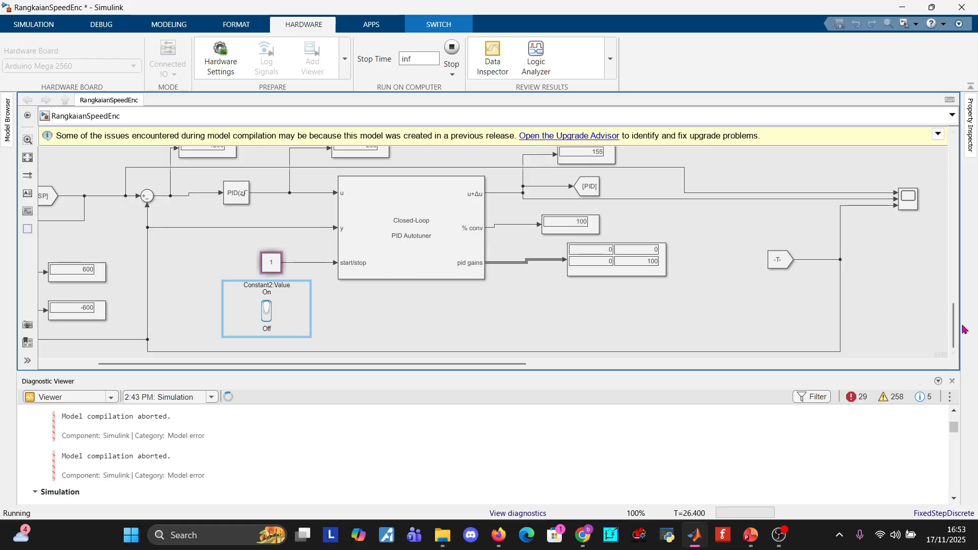
{"action": "left_click_drag", "start_coordinate": [957, 335], "coordinate": [954, 328]}
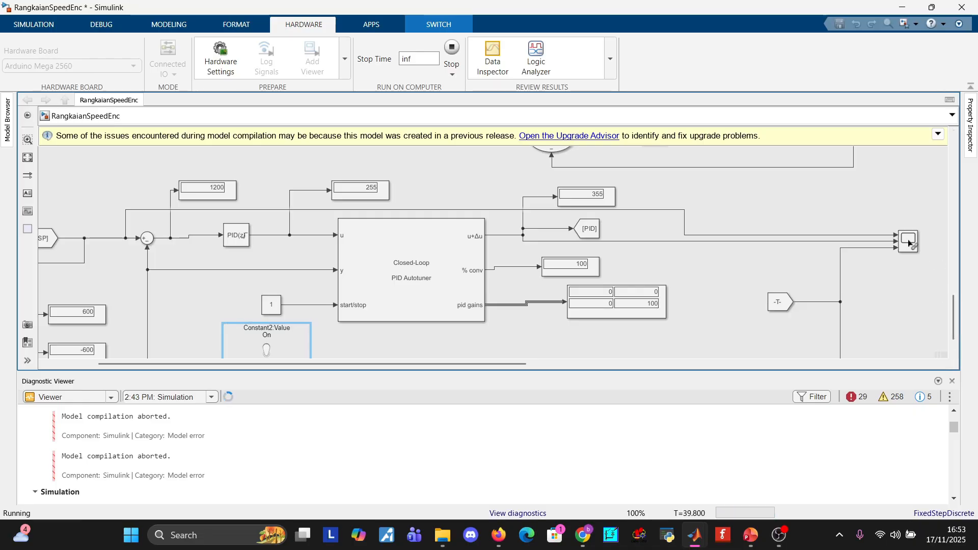
{"action": "left_click", "coordinate": [909, 244]}
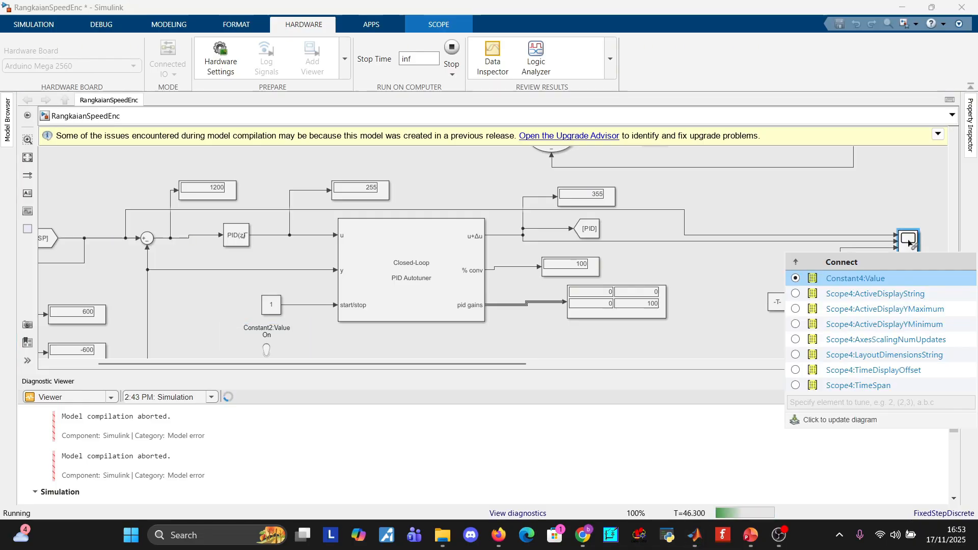
{"action": "double_click", "coordinate": [909, 243]}
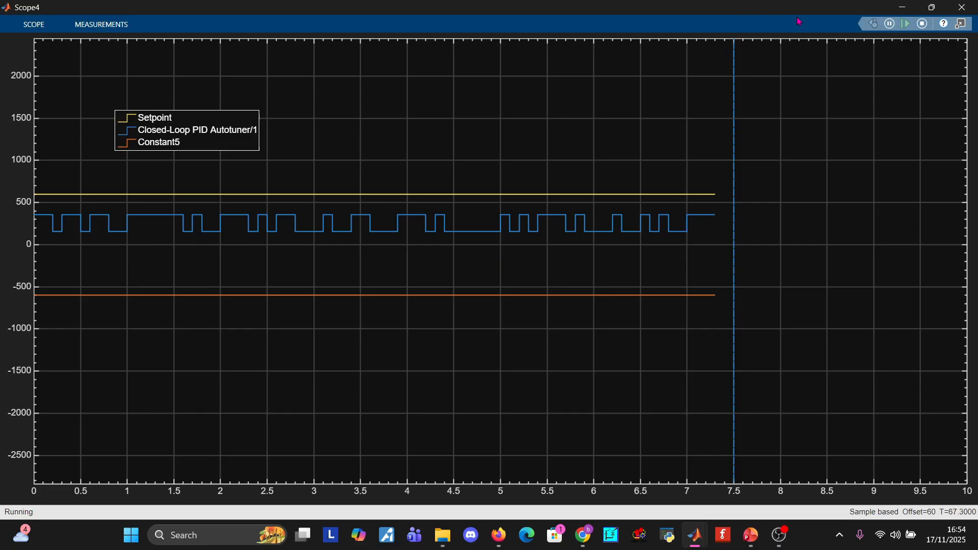
{"action": "left_click", "coordinate": [911, 6]}
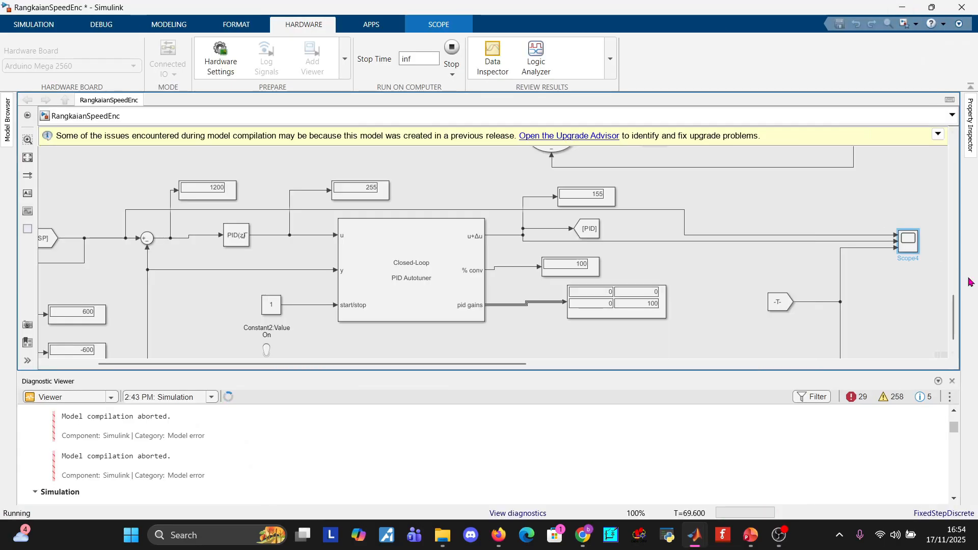
Step: Check the Constant5 slider and the PID gains display, and turn off the start/stop switch to end autotuning
{"action": "left_click_drag", "start_coordinate": [954, 326], "coordinate": [955, 296]}
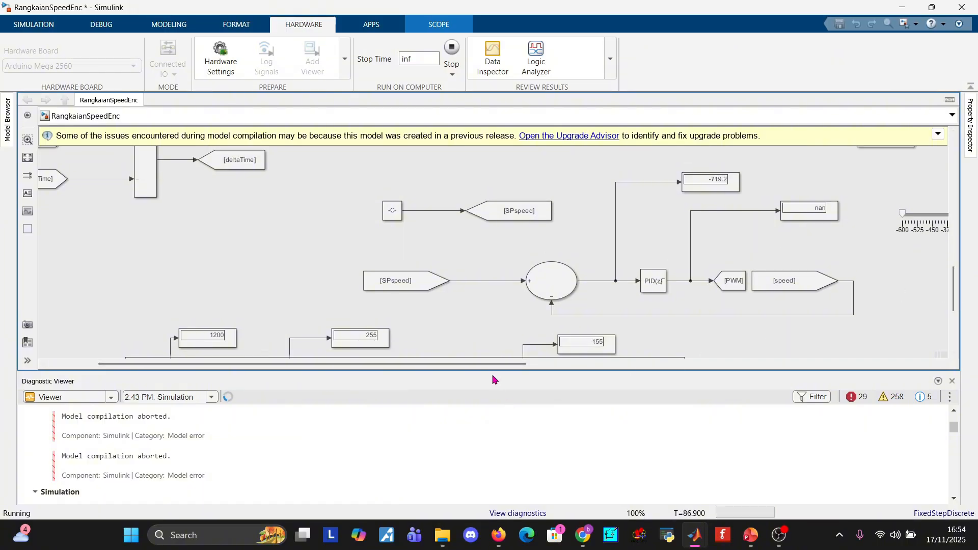
{"action": "left_click_drag", "start_coordinate": [488, 368], "coordinate": [644, 364]}
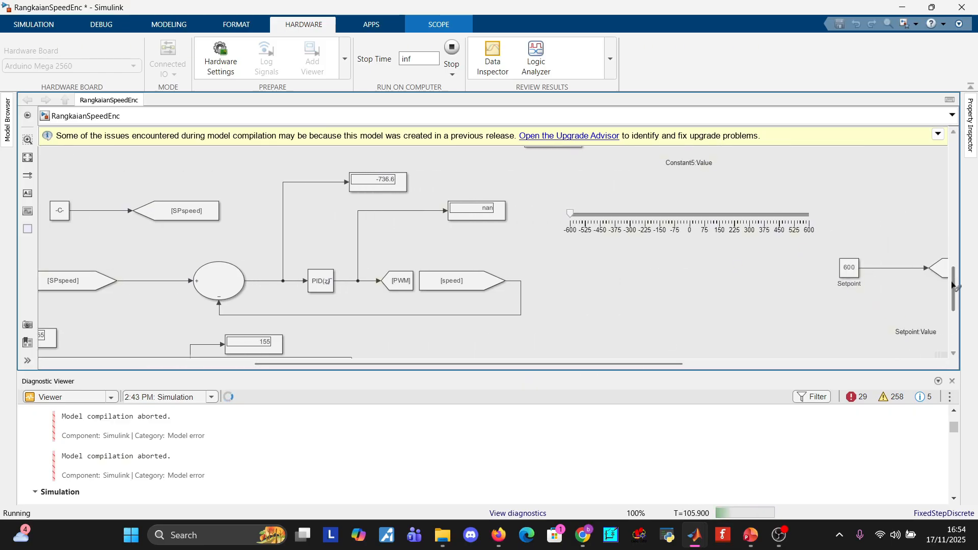
{"action": "left_click_drag", "start_coordinate": [954, 287], "coordinate": [954, 327]}
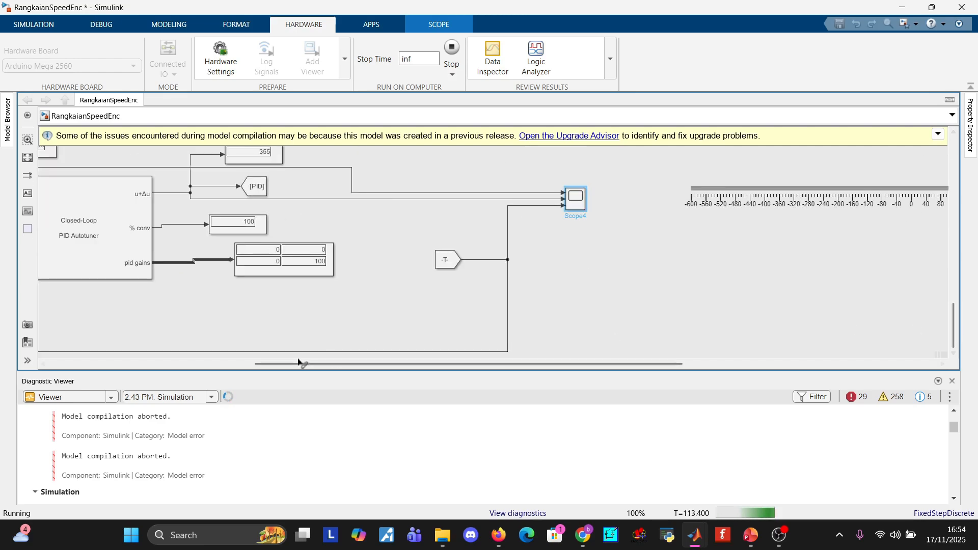
{"action": "left_click_drag", "start_coordinate": [292, 365], "coordinate": [188, 364]}
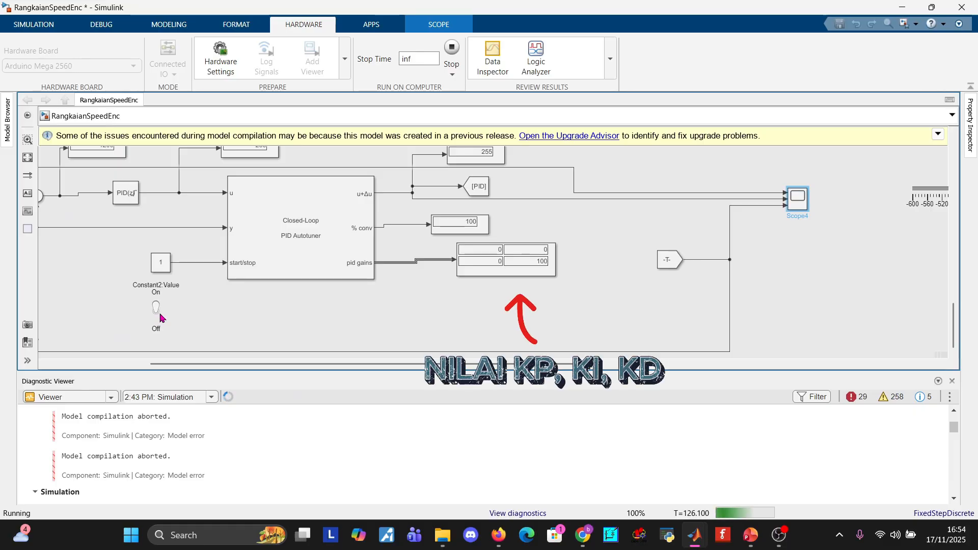
{"action": "left_click", "coordinate": [157, 310]}
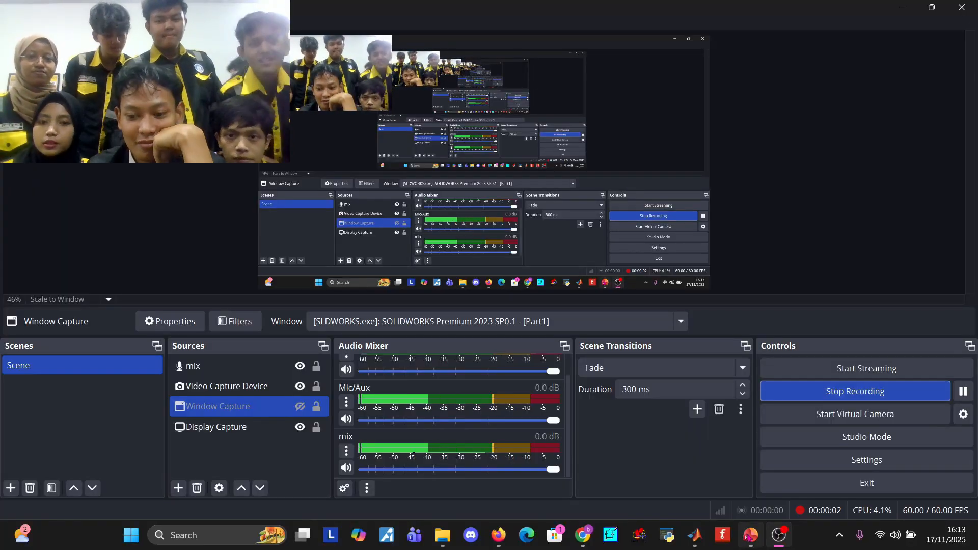
Step: Switch from OBS to Simulink, run the model with IO using encoder feedback, and check the Setpoint, autotuner and Encoder signals in the scope
{"action": "mouse_move", "coordinate": [695, 535]}
{"action": "left_click", "coordinate": [693, 466]}
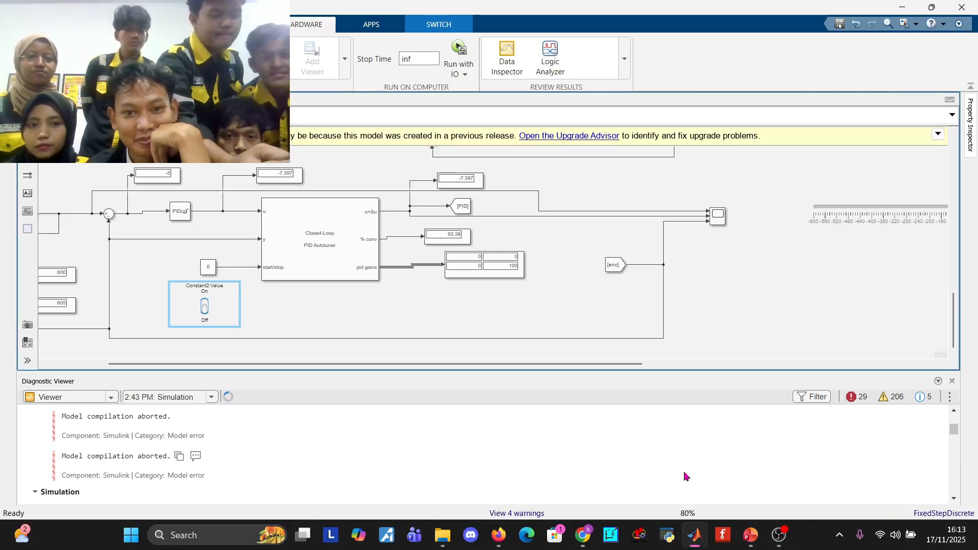
{"action": "left_click", "coordinate": [458, 50]}
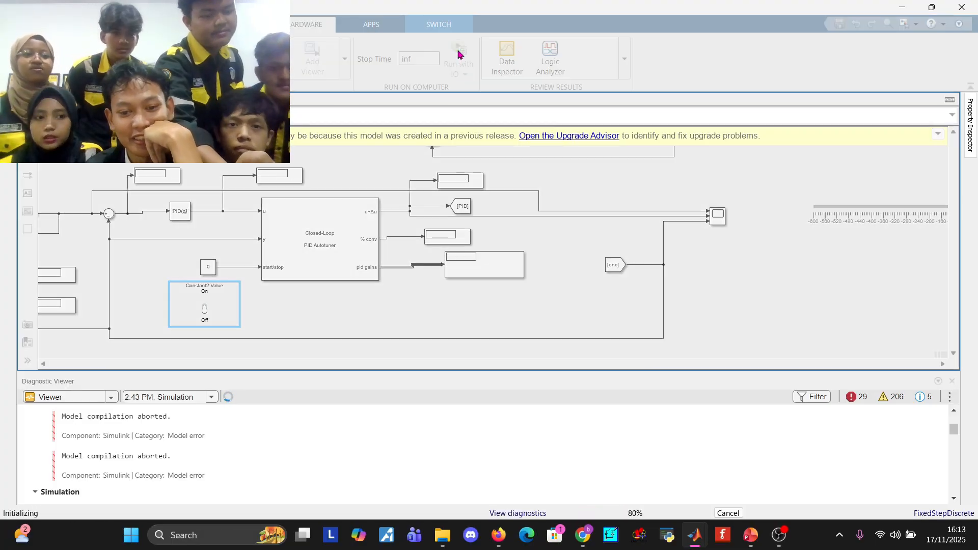
{"action": "double_click", "coordinate": [718, 223]}
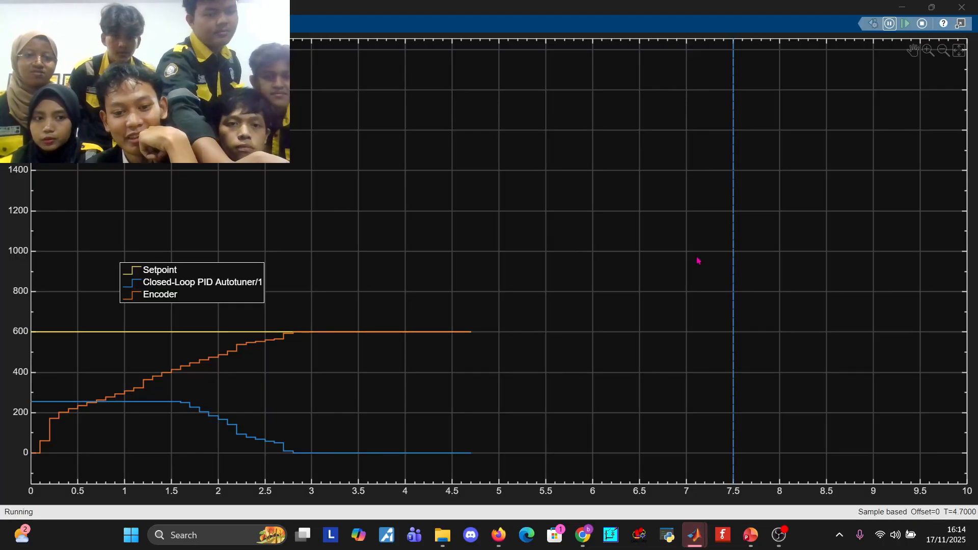
{"action": "left_click", "coordinate": [961, 8]}
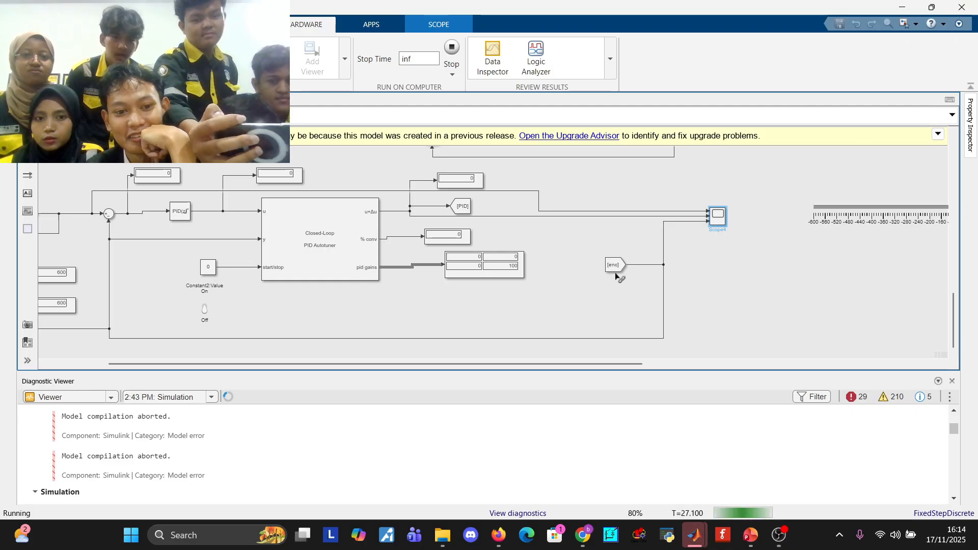
Step: Turn on the start/stop switch to begin autotuning with encoder feedback and view the signals in the scope
{"action": "left_click", "coordinate": [205, 309]}
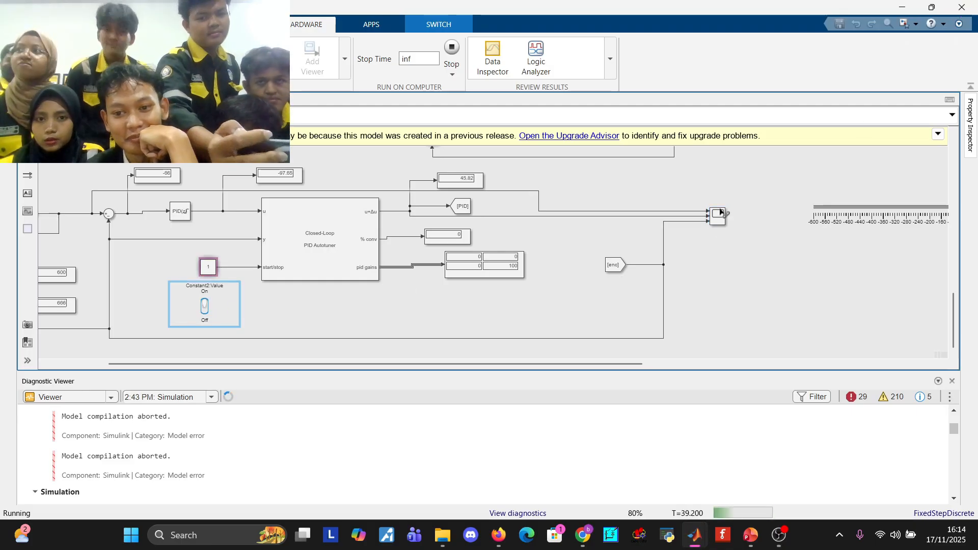
{"action": "double_click", "coordinate": [720, 213]}
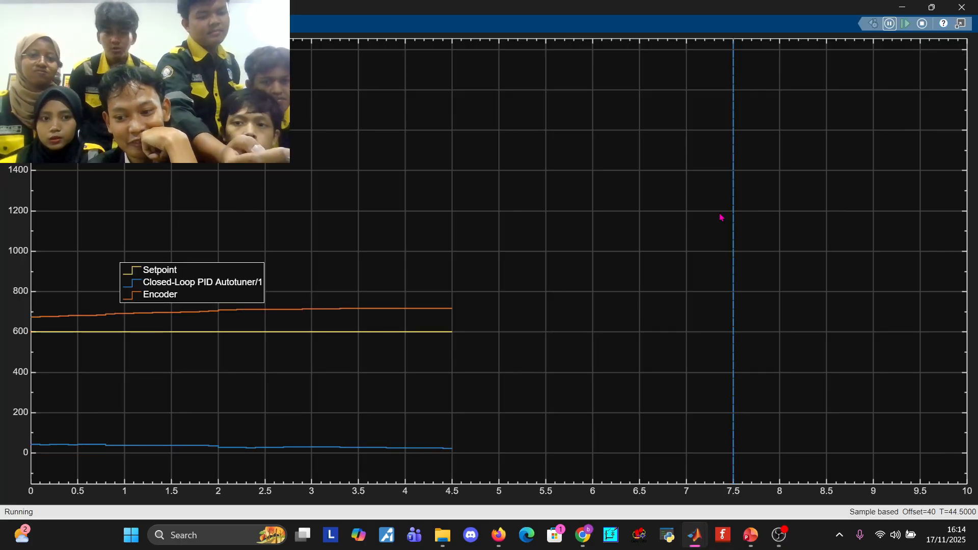